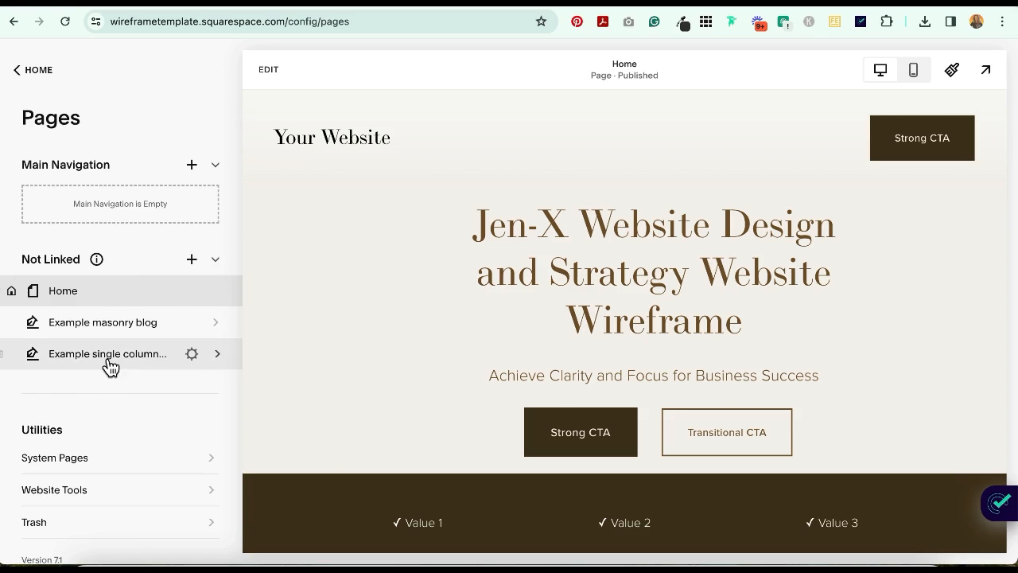
Step: Add a blog page with the two-column basic grid layout under Not Linked and name it Blog
mouse_move(116, 338)
left_mouse_down()
mouse_move(119, 212)
mouse_move(114, 334)
left_mouse_up()
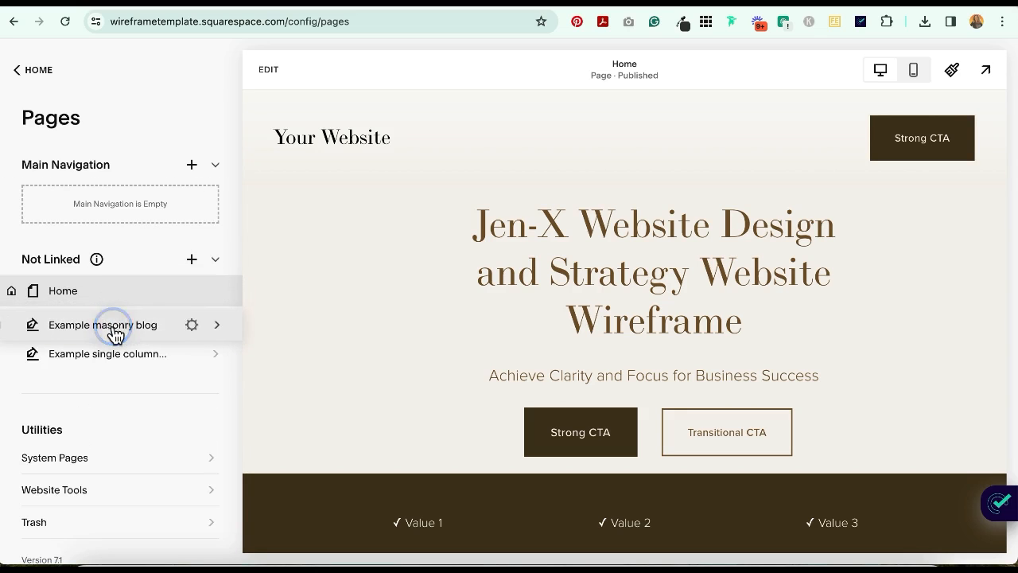
mouse_move(93, 255)
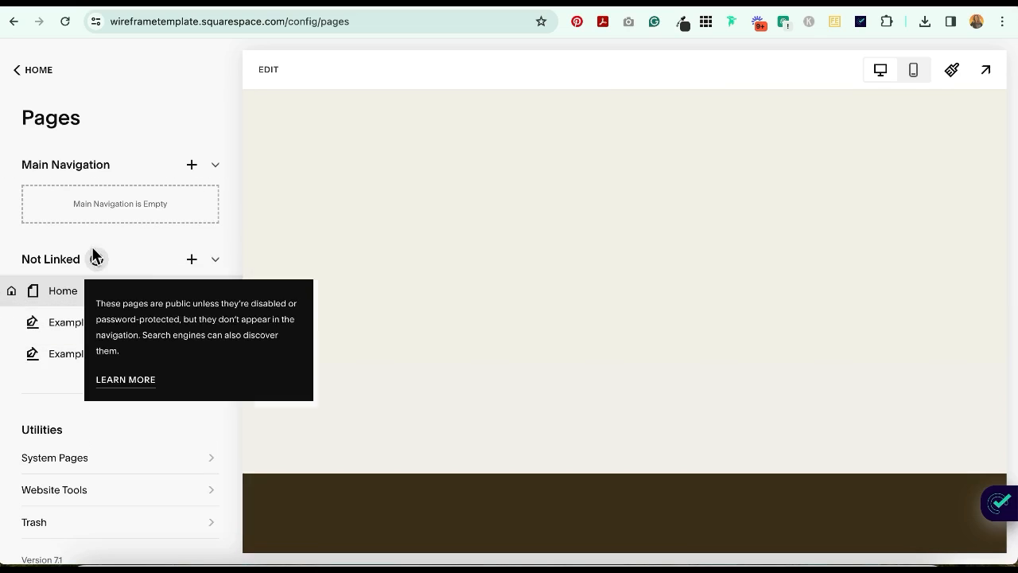
left_click(192, 260)
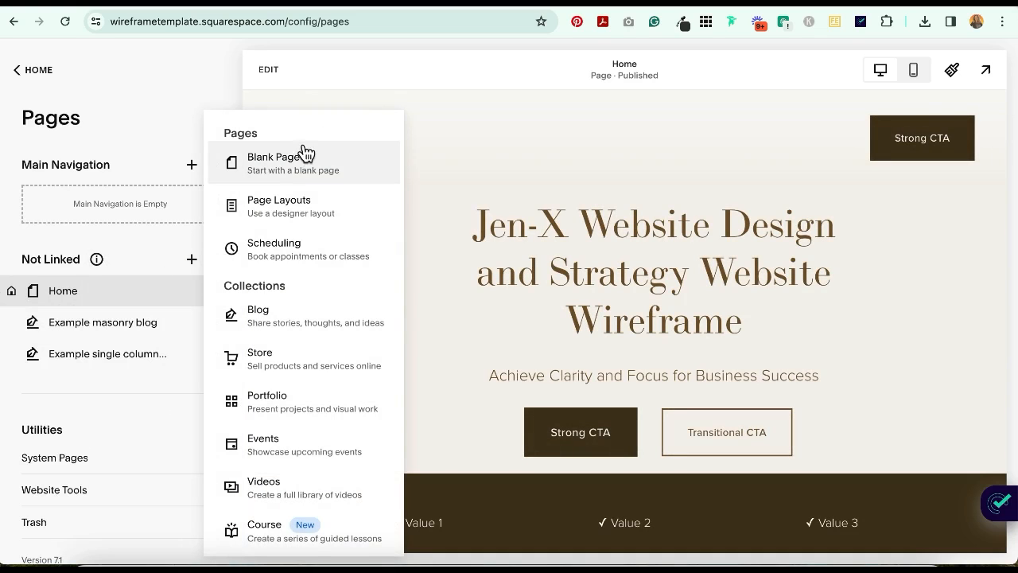
left_click(279, 318)
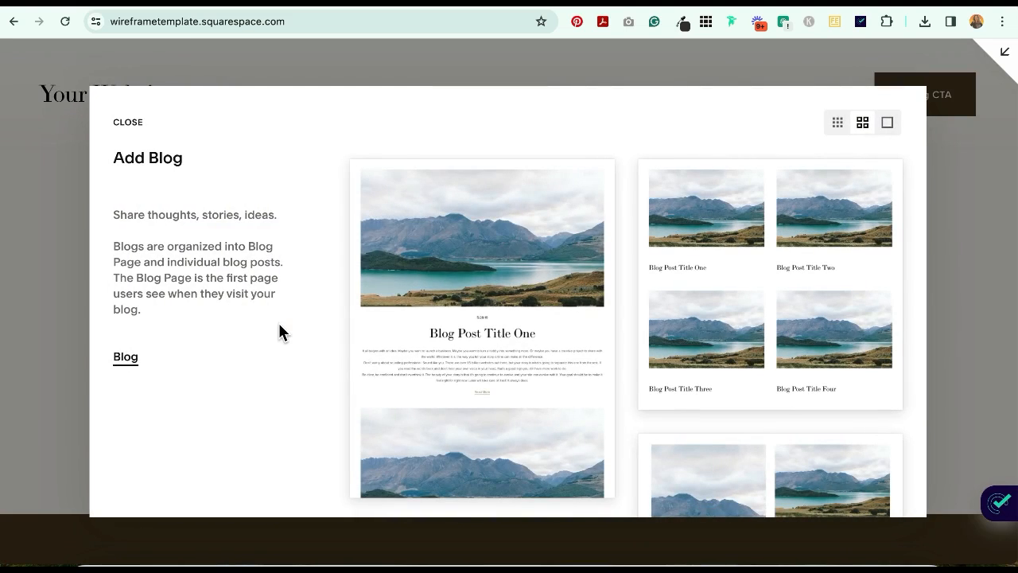
scroll(494, 390, "down", 3)
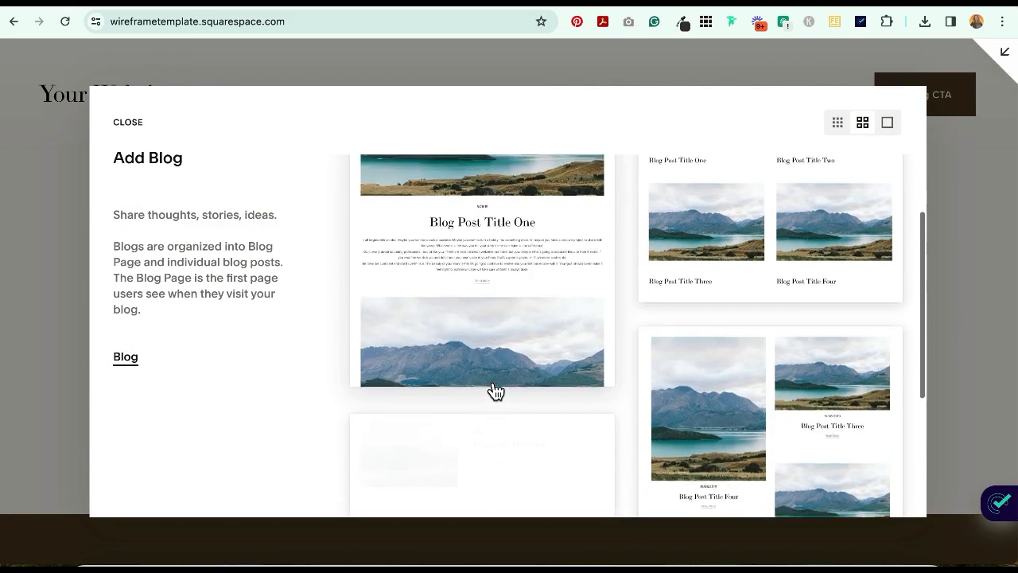
scroll(494, 389, "down", 2)
scroll(494, 390, "up", 5)
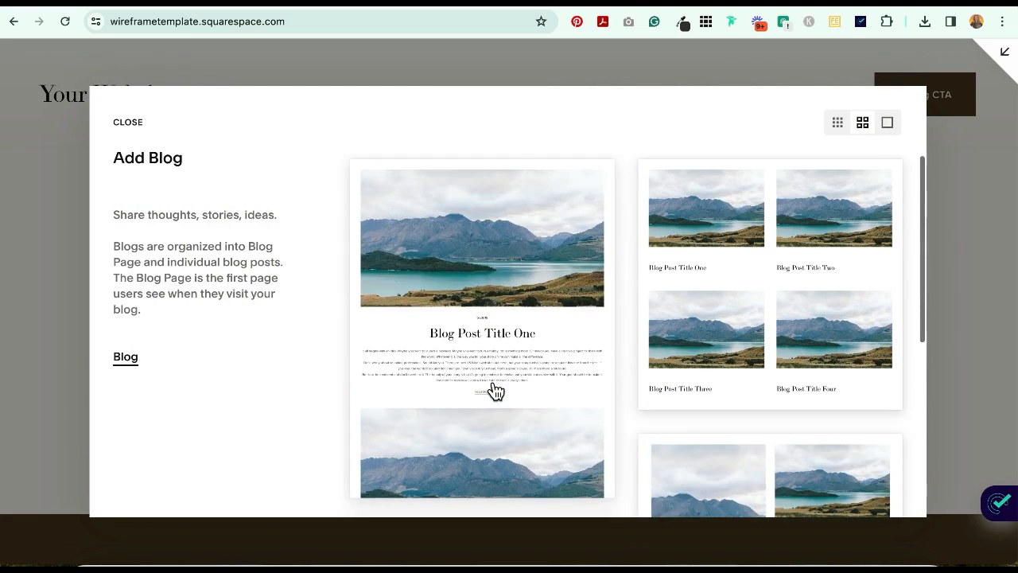
left_click(788, 271)
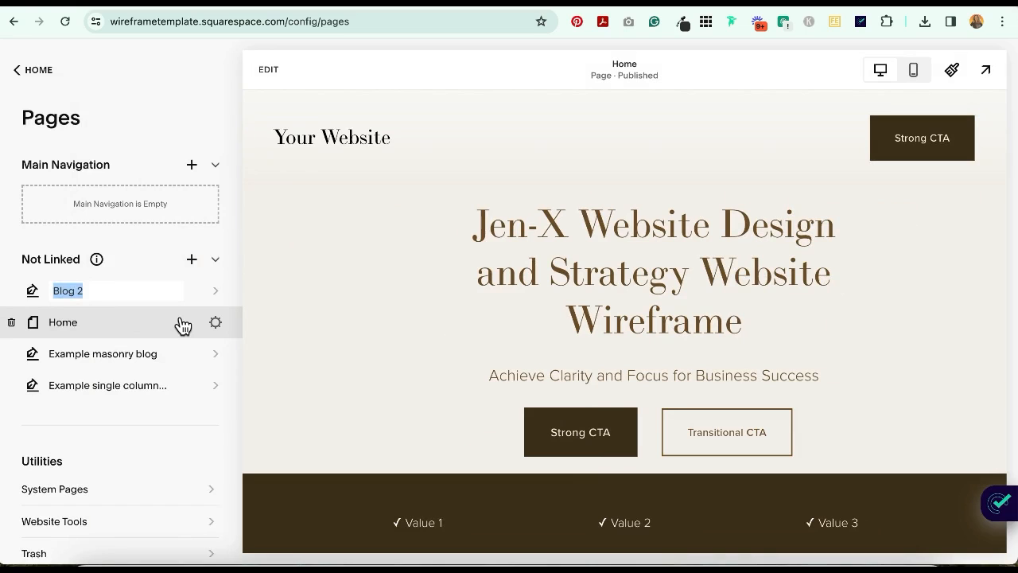
type("Blo")
key("Return")
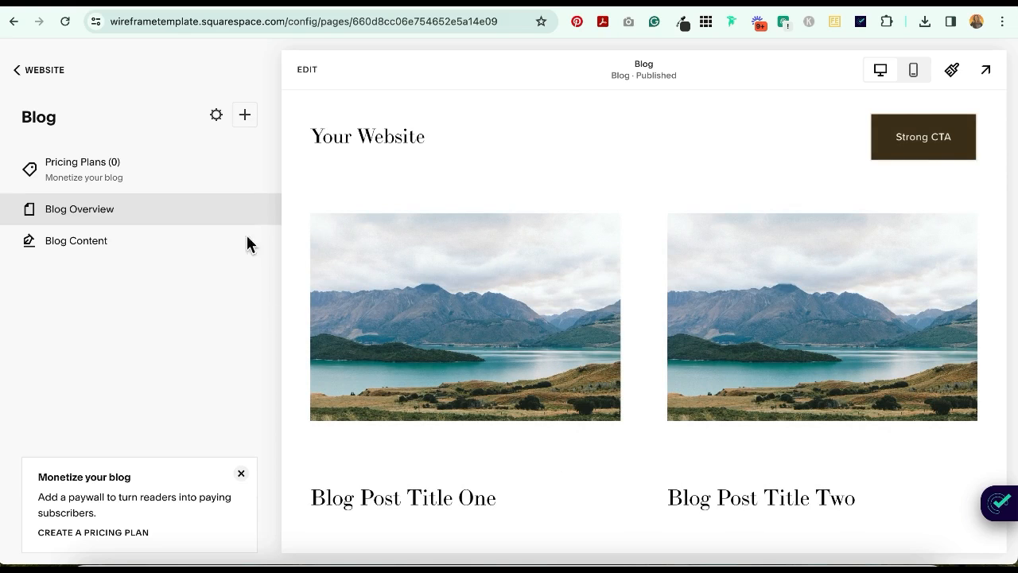
Step: Start editing the Blog page and open the format settings of its blog post section
left_click(307, 69)
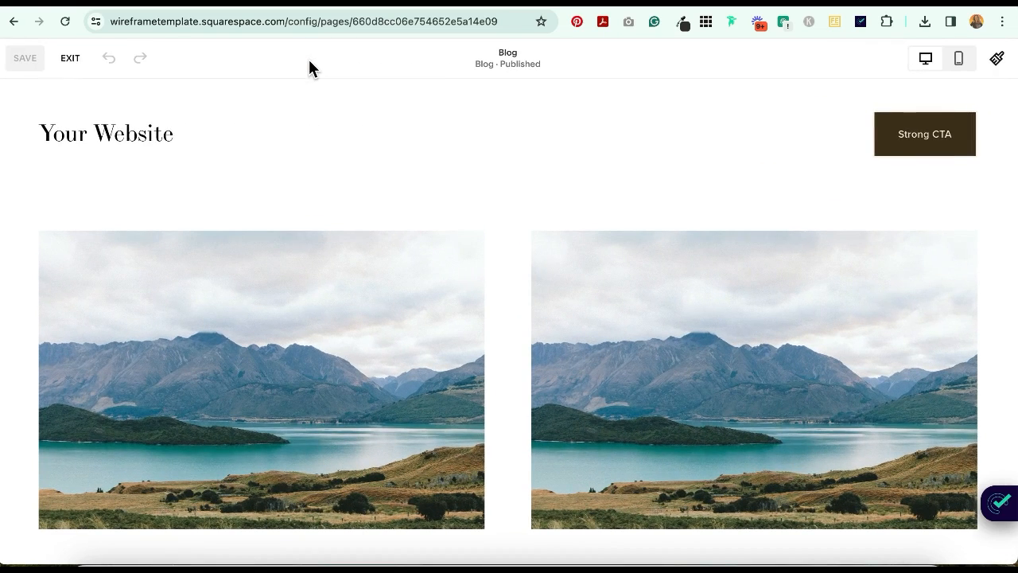
left_click(901, 261)
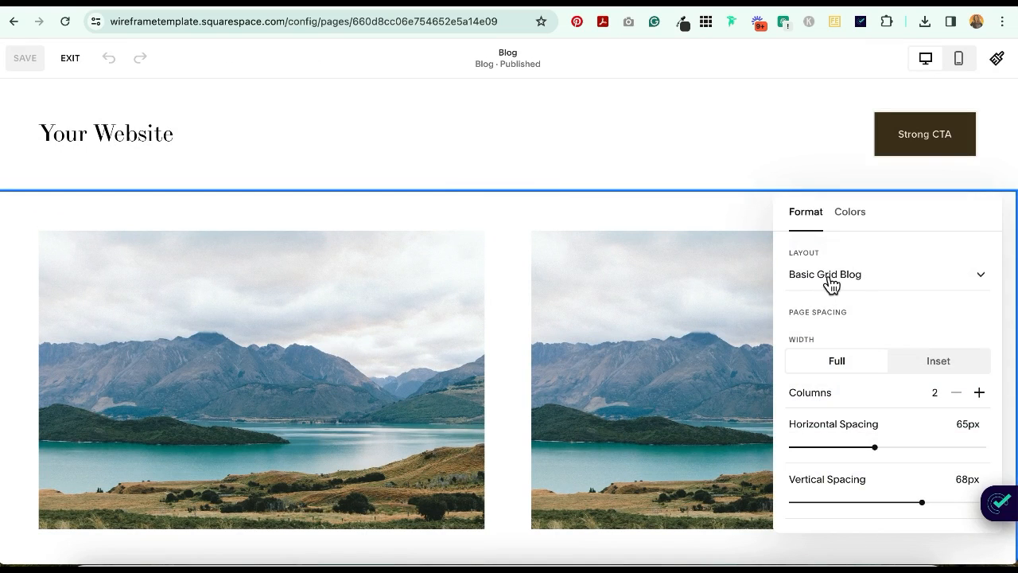
scroll(654, 338, "down", 5)
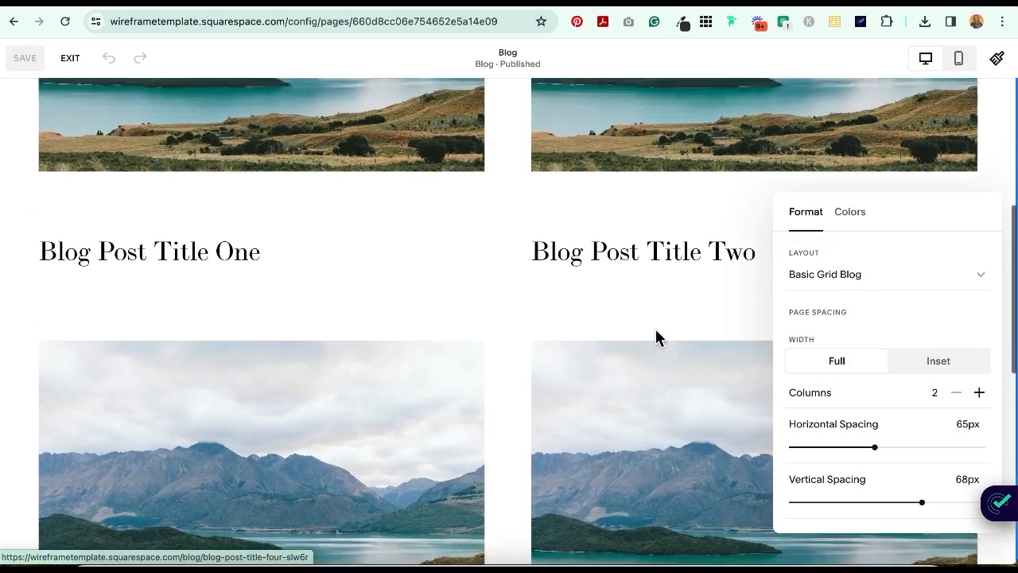
scroll(654, 337, "up", 4)
Step: Switch the blog section's layout to Side By Side Blog and look over the resulting post list
left_click(860, 274)
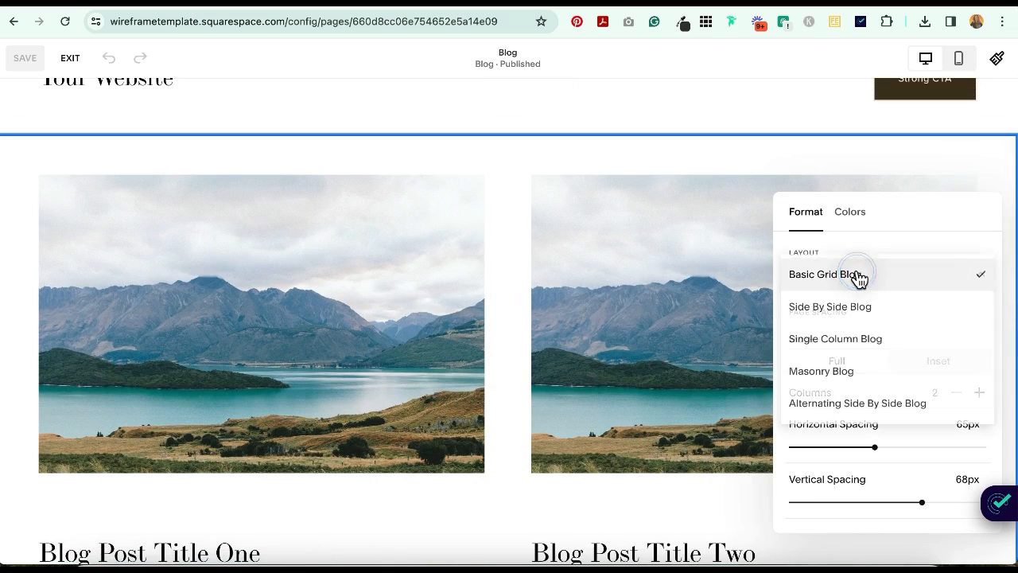
left_click(843, 310)
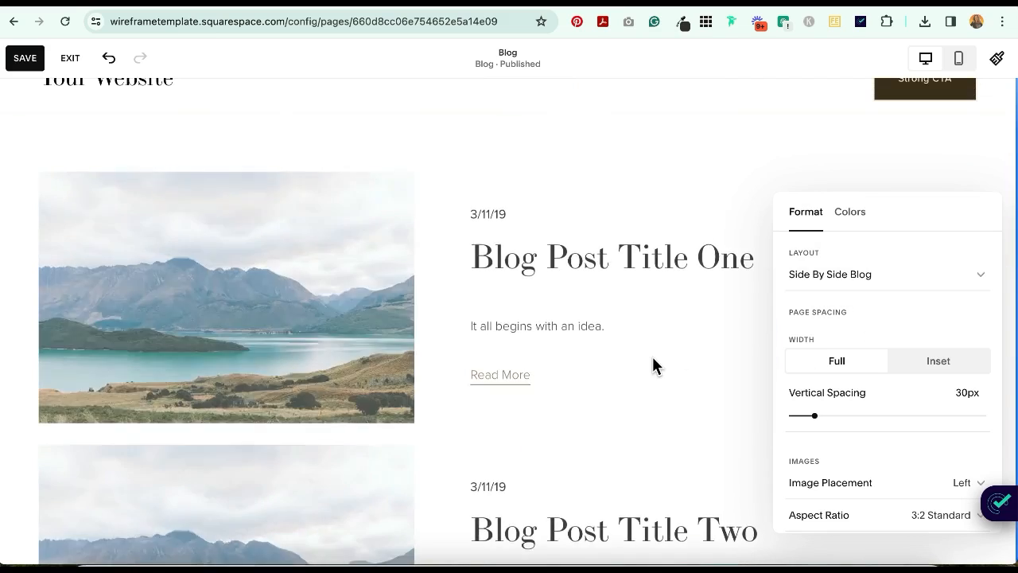
scroll(652, 358, "down", 1)
scroll(653, 359, "down", 2)
scroll(655, 363, "up", 4)
Step: Set the blog section's layout to Alternating Side By Side Blog and check the arrangement of the posts
left_click(835, 275)
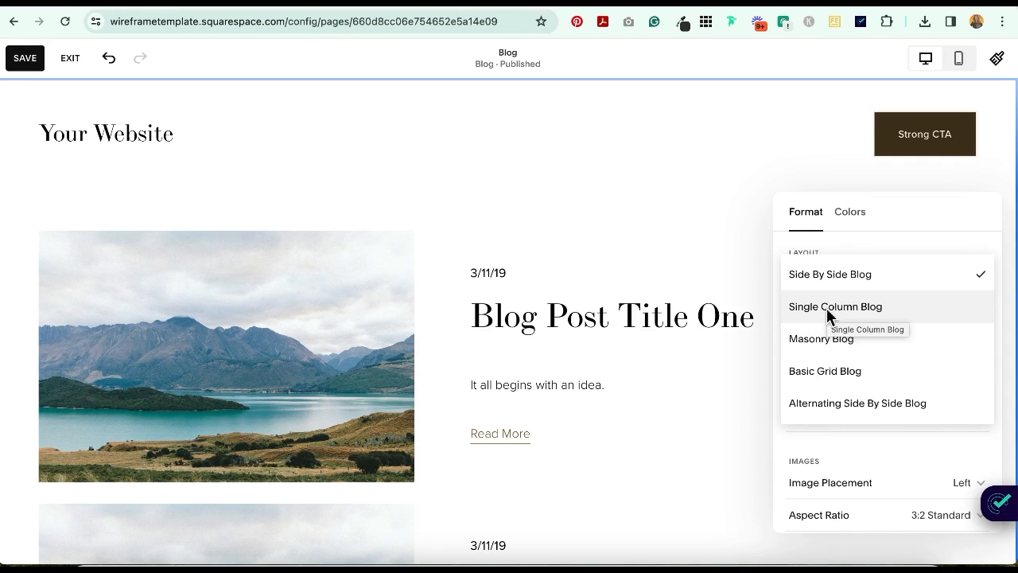
left_click(824, 406)
scroll(631, 400, "down", 5)
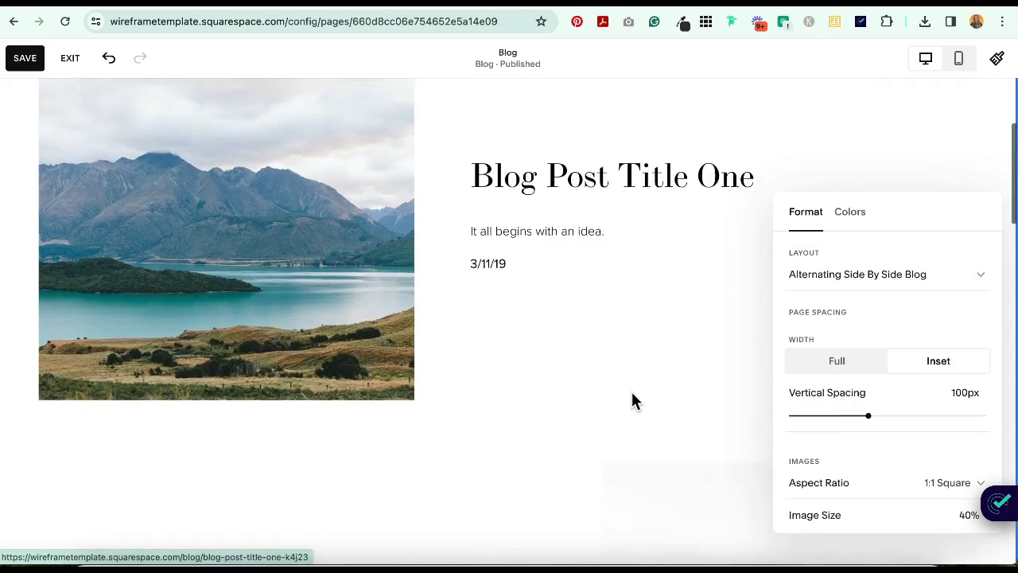
scroll(634, 402, "down", 4)
scroll(634, 402, "up", 8)
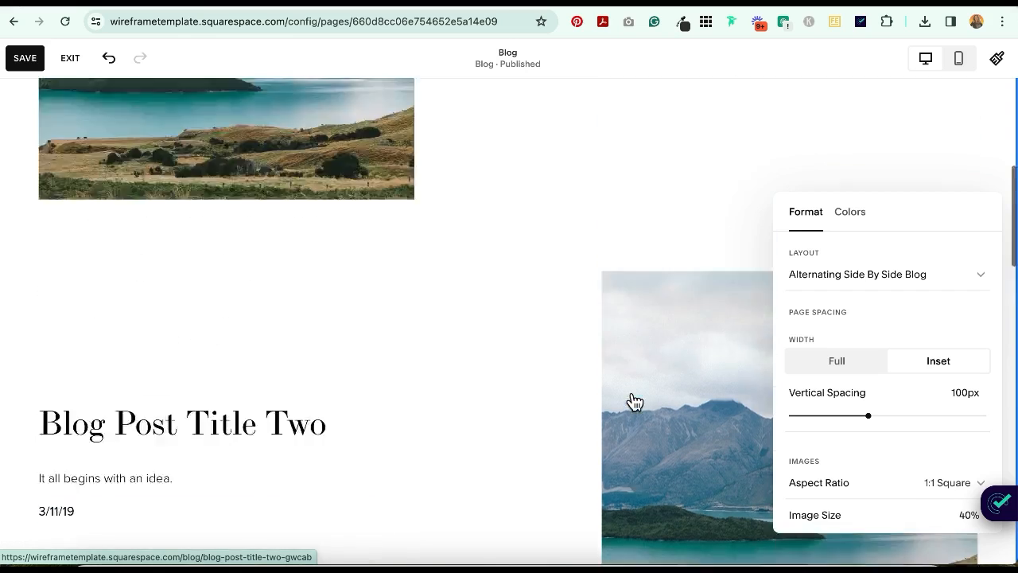
Step: Review the blog section's image, text and meta format options, and save the page
scroll(875, 403, "down", 3)
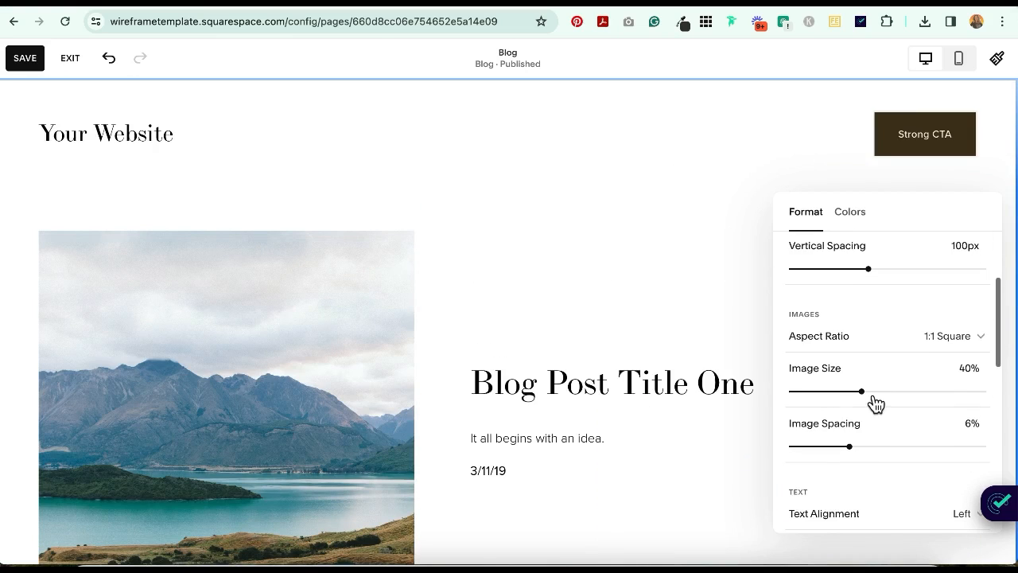
scroll(883, 389, "down", 2)
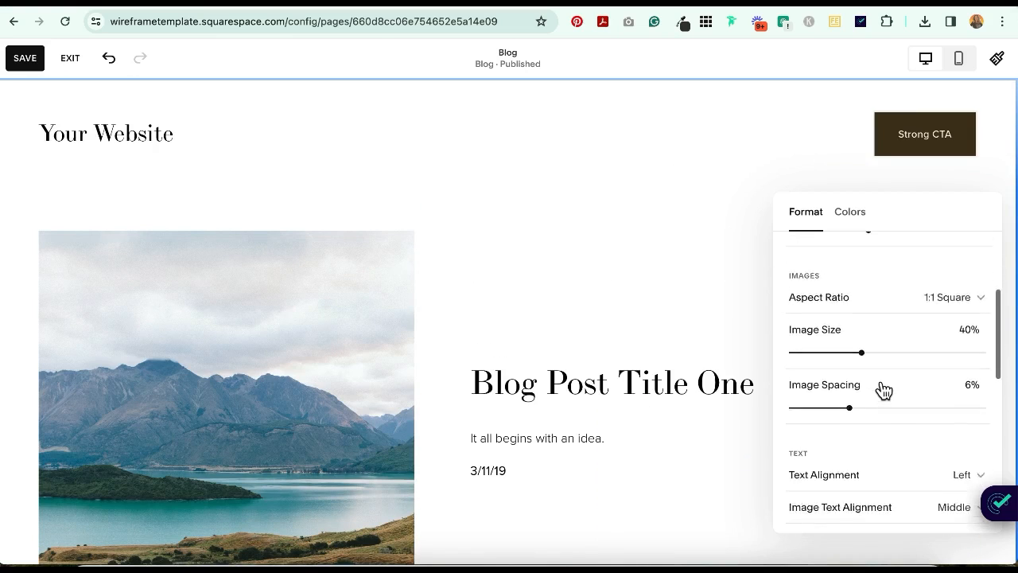
scroll(883, 389, "down", 6)
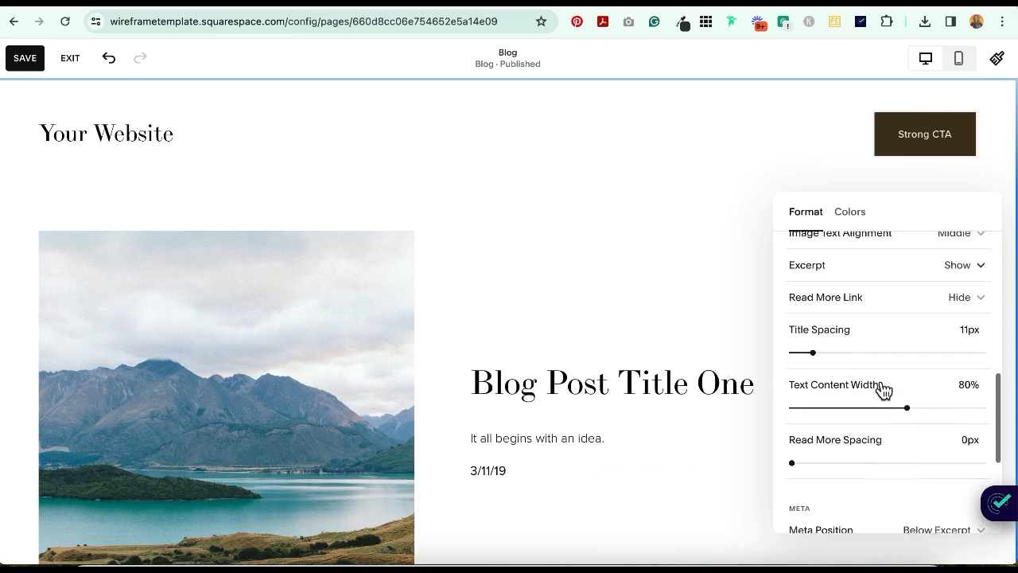
scroll(883, 389, "down", 5)
scroll(883, 389, "up", 20)
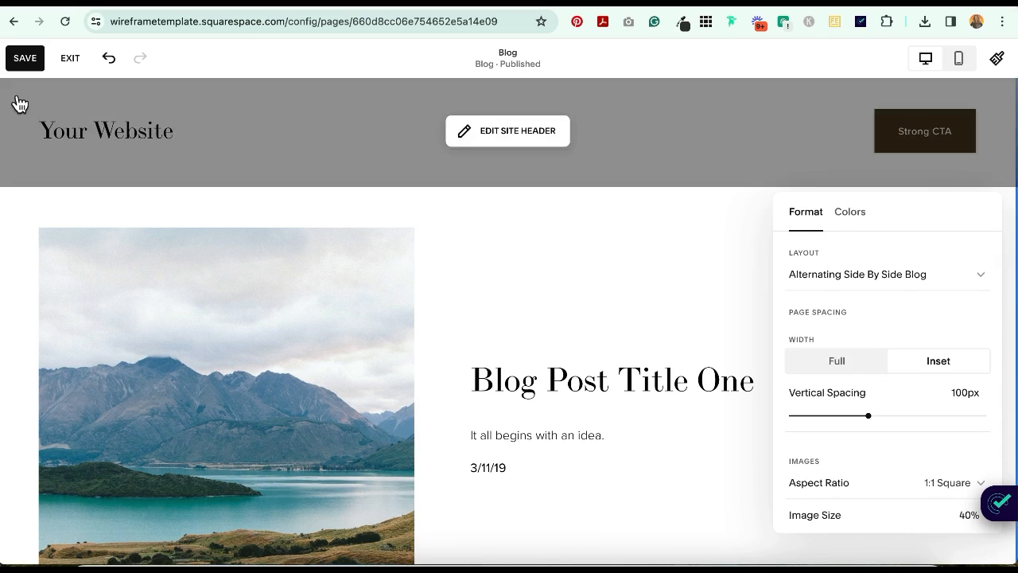
left_click(25, 60)
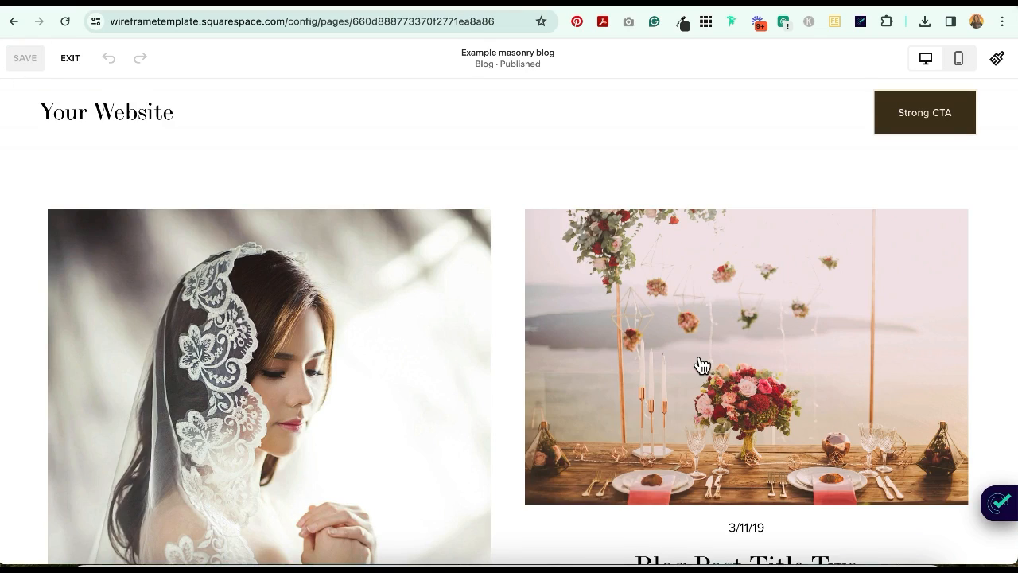
Step: Examine how the posts, images and titles are arranged on the Example masonry blog page
scroll(702, 365, "down", 6)
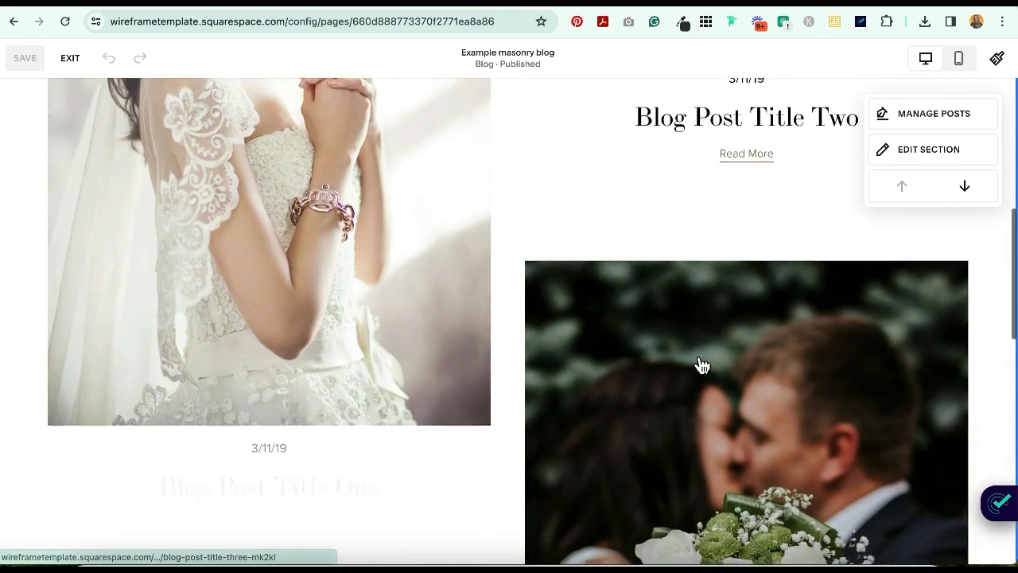
scroll(702, 364, "down", 4)
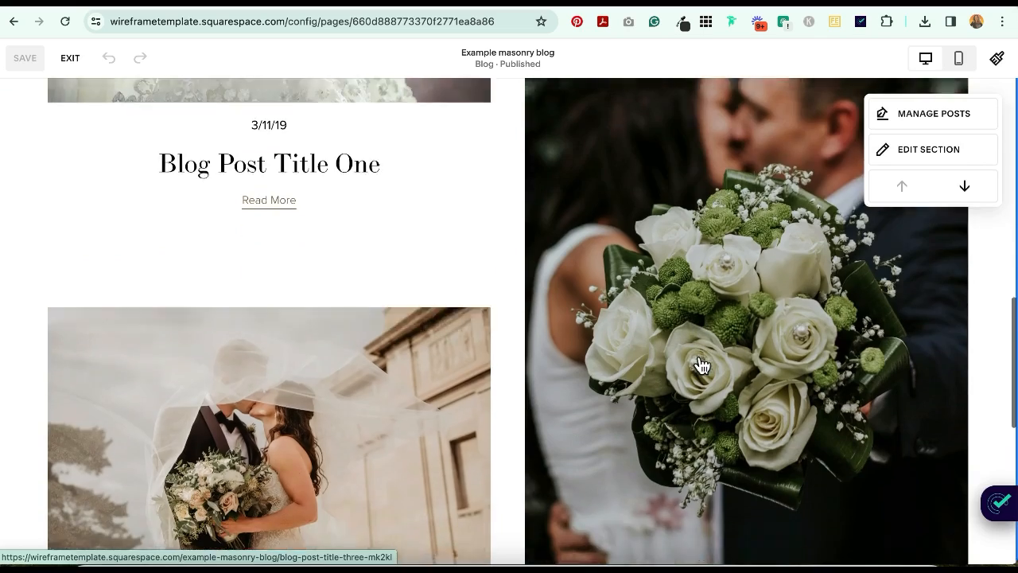
scroll(702, 364, "down", 3)
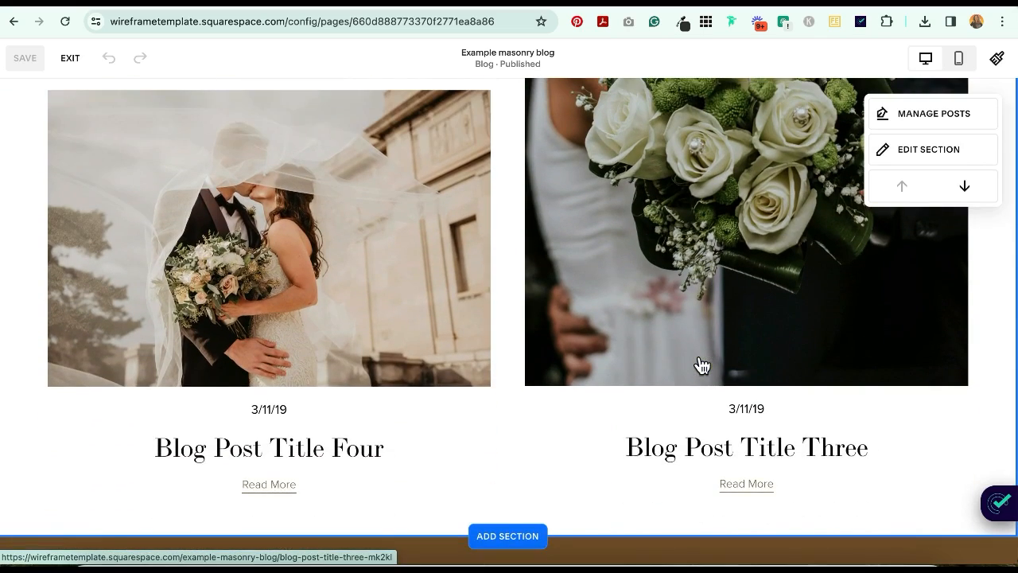
scroll(702, 365, "up", 7)
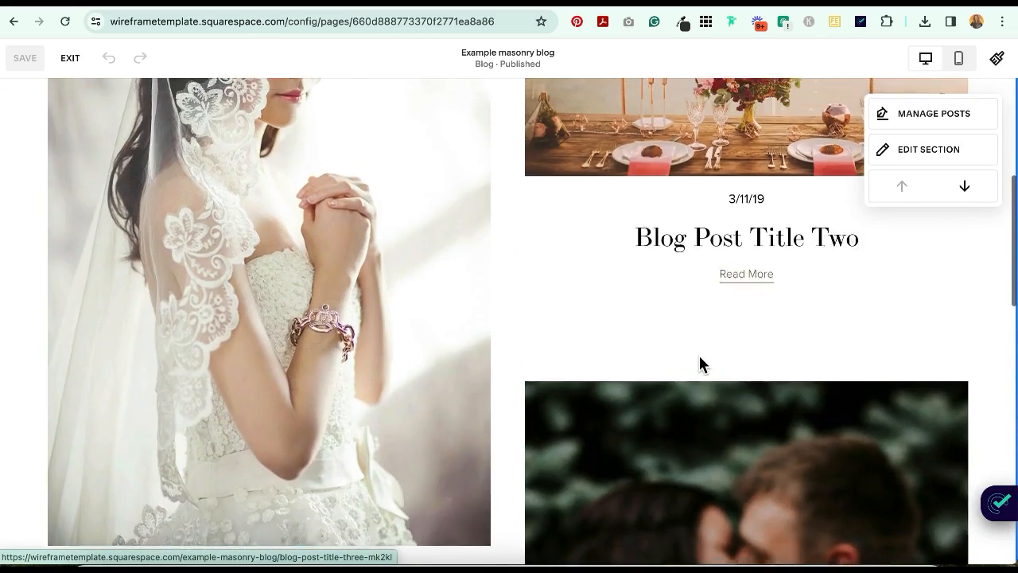
scroll(700, 364, "up", 3)
scroll(700, 364, "down", 4)
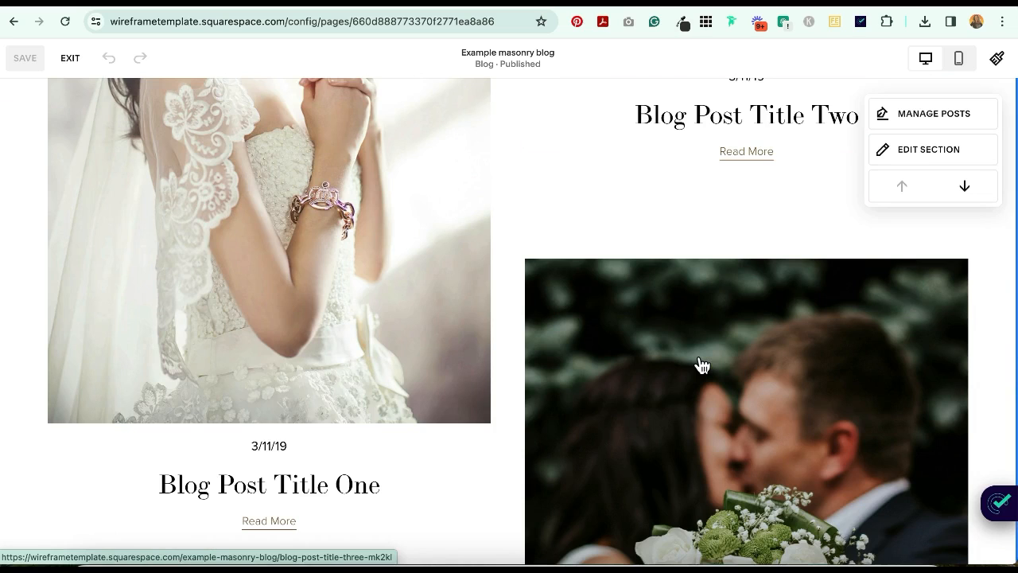
scroll(701, 364, "down", 4)
scroll(701, 365, "up", 10)
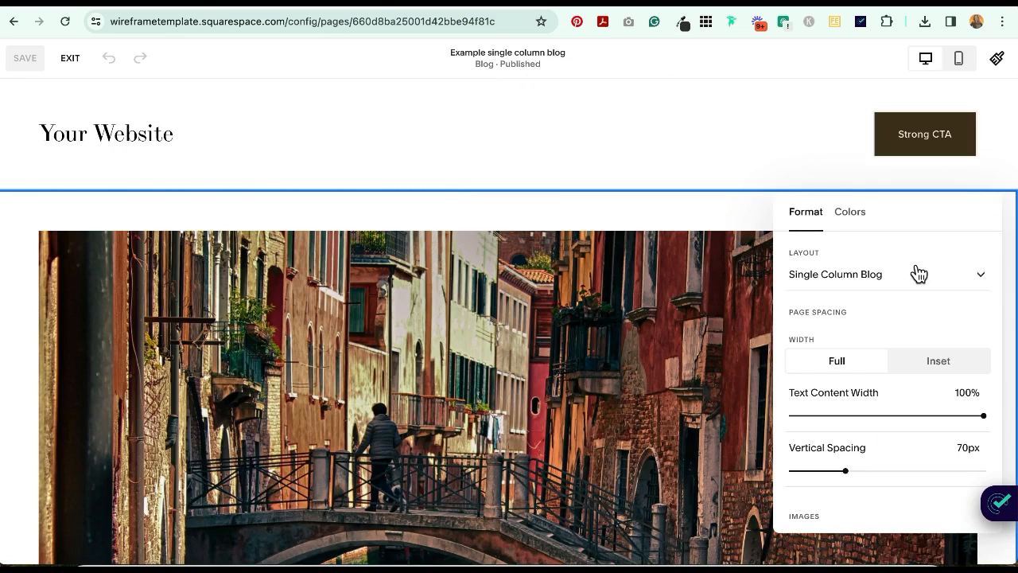
Step: Close the section's format settings and examine the posts, excerpts and full-width images on the Example single column blog page
left_click(722, 214)
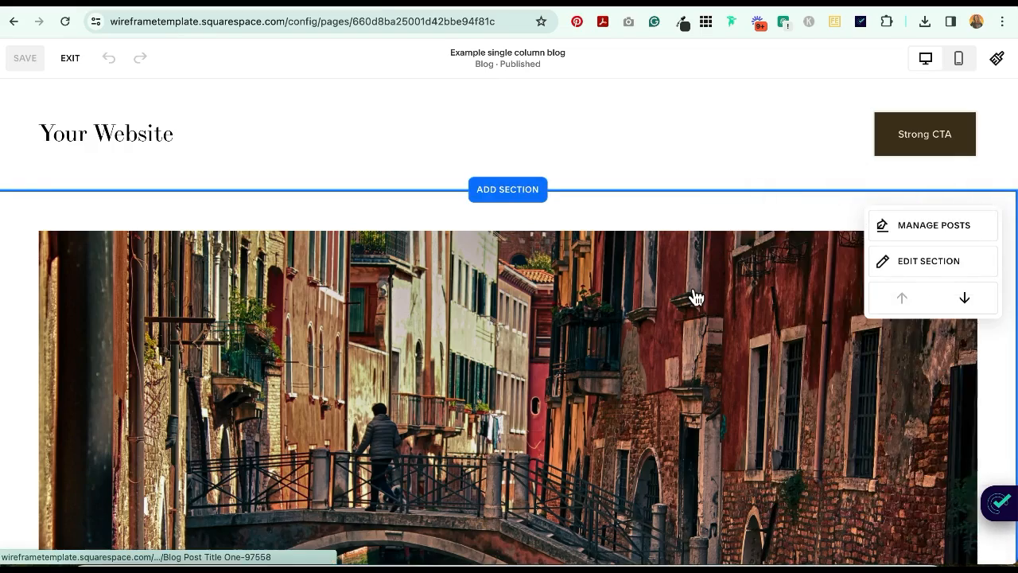
scroll(694, 296, "down", 2)
scroll(696, 297, "down", 3)
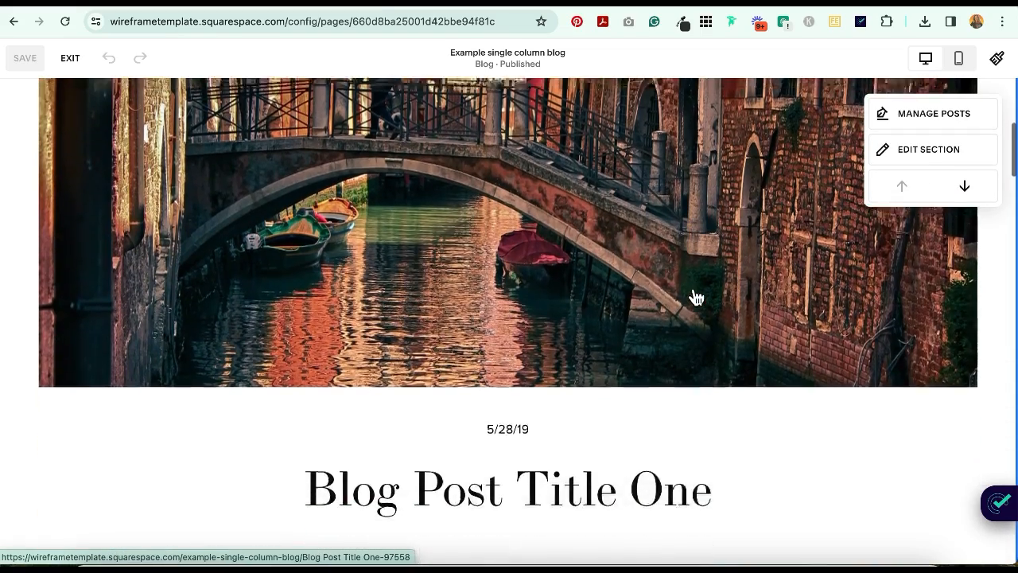
scroll(696, 296, "down", 2)
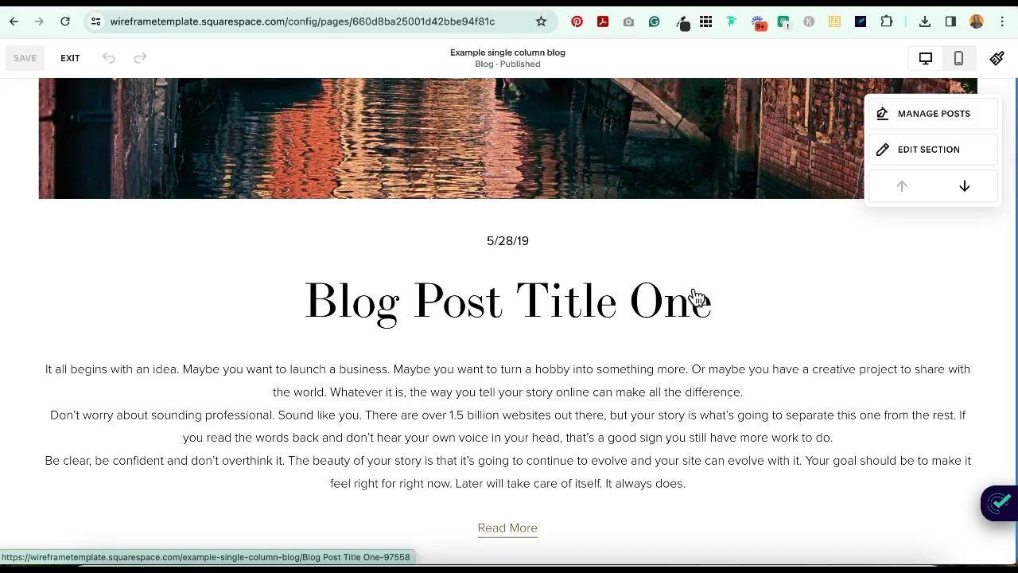
scroll(694, 295, "down", 2)
scroll(694, 295, "down", 6)
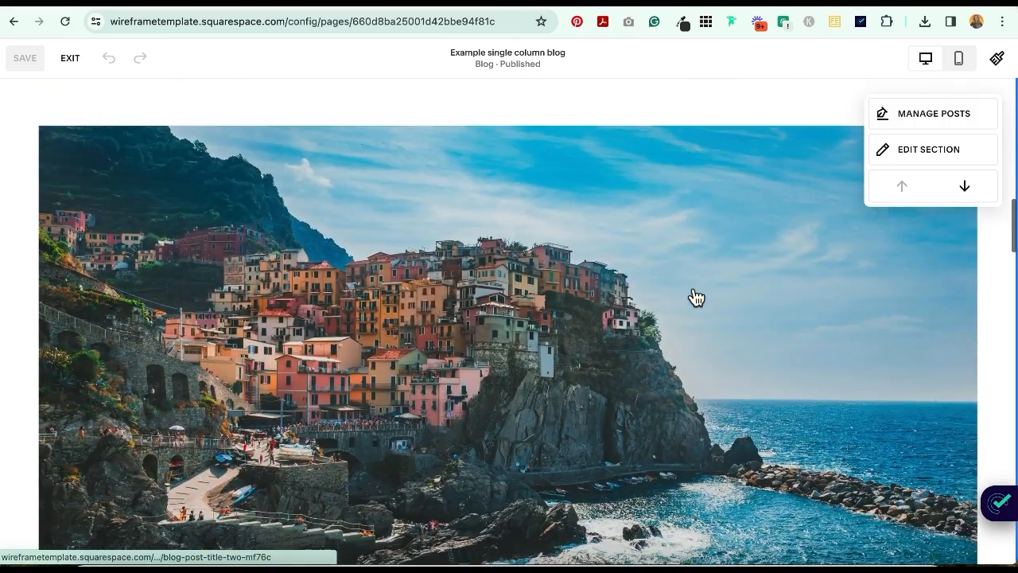
scroll(694, 296, "down", 6)
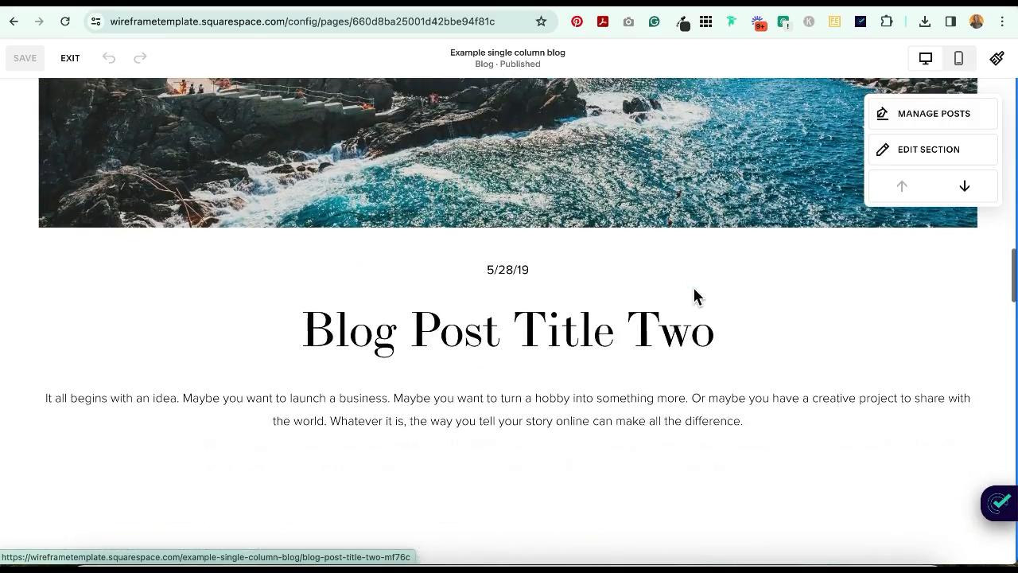
scroll(695, 296, "down", 8)
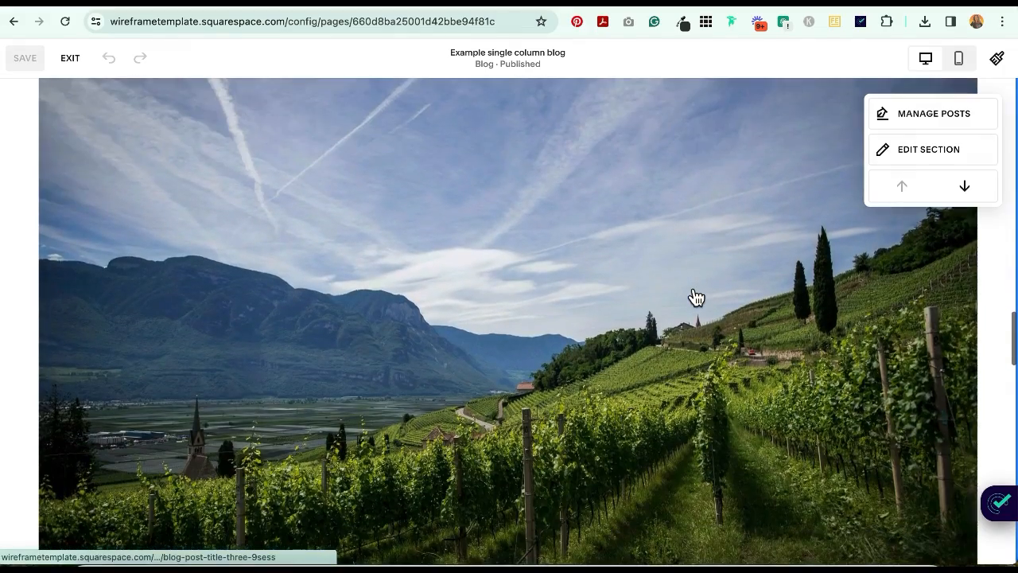
scroll(696, 297, "down", 7)
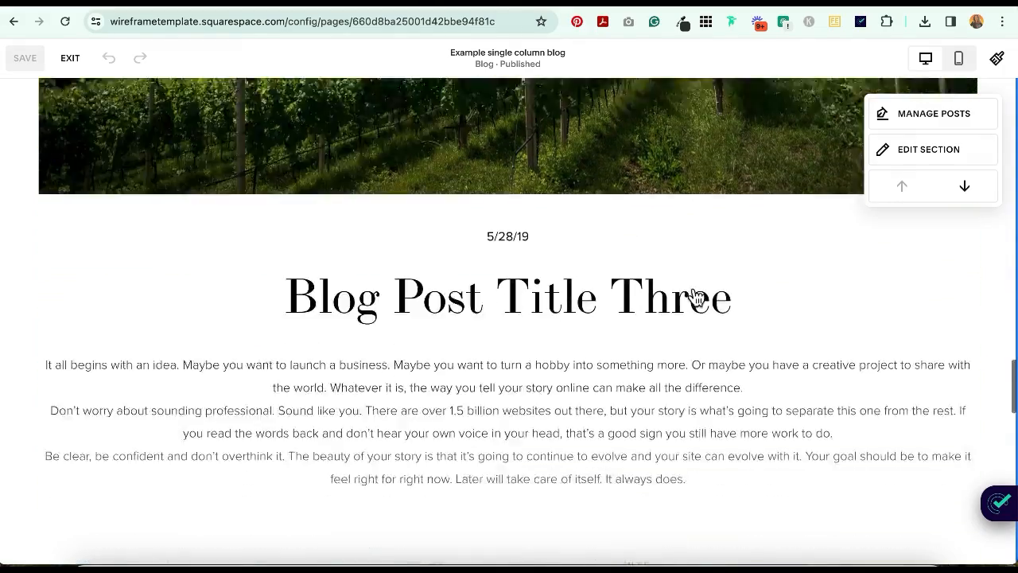
scroll(695, 293, "down", 5)
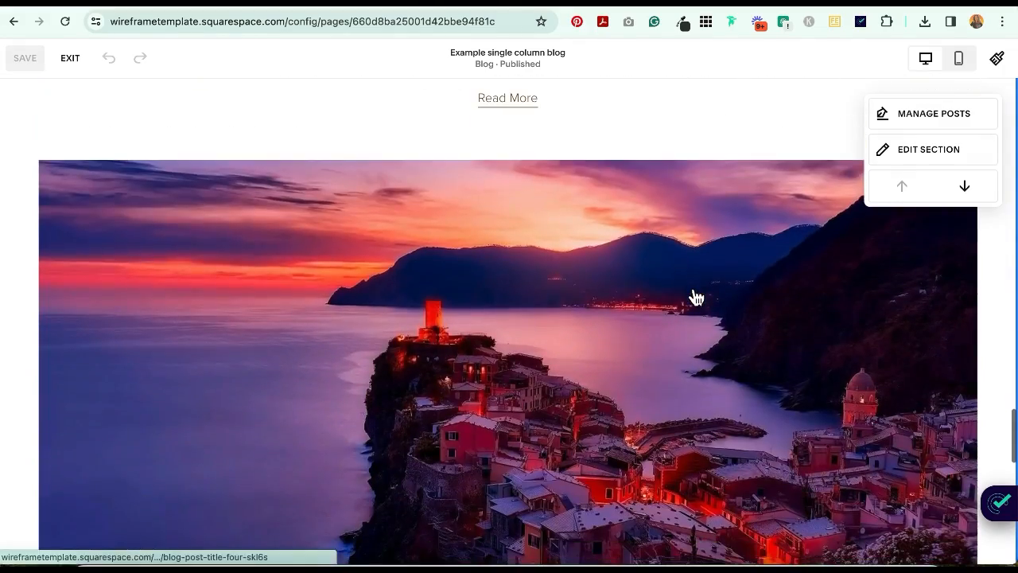
Step: Examine the image size and title placement of further posts on the Example single column blog page
scroll(696, 297, "down", 5)
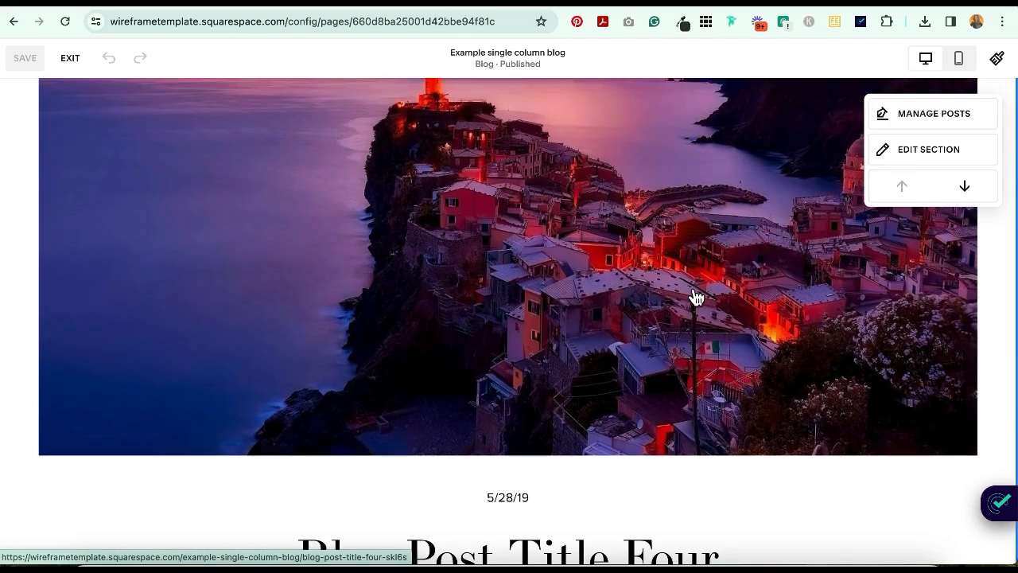
scroll(696, 297, "down", 5)
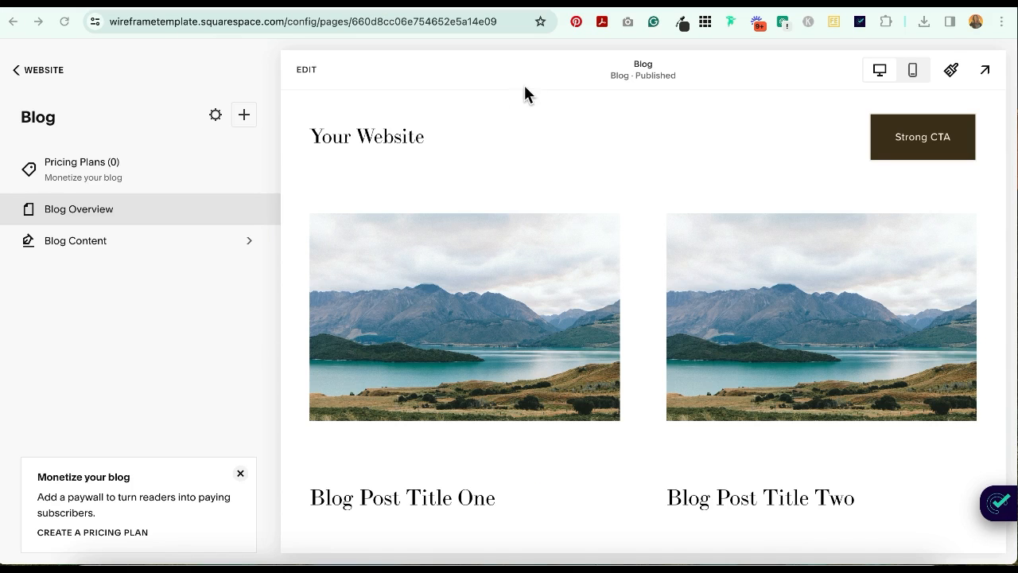
Step: Open the Blog page's section format settings and review the available layouts and the image aspect ratio setting
left_click(309, 70)
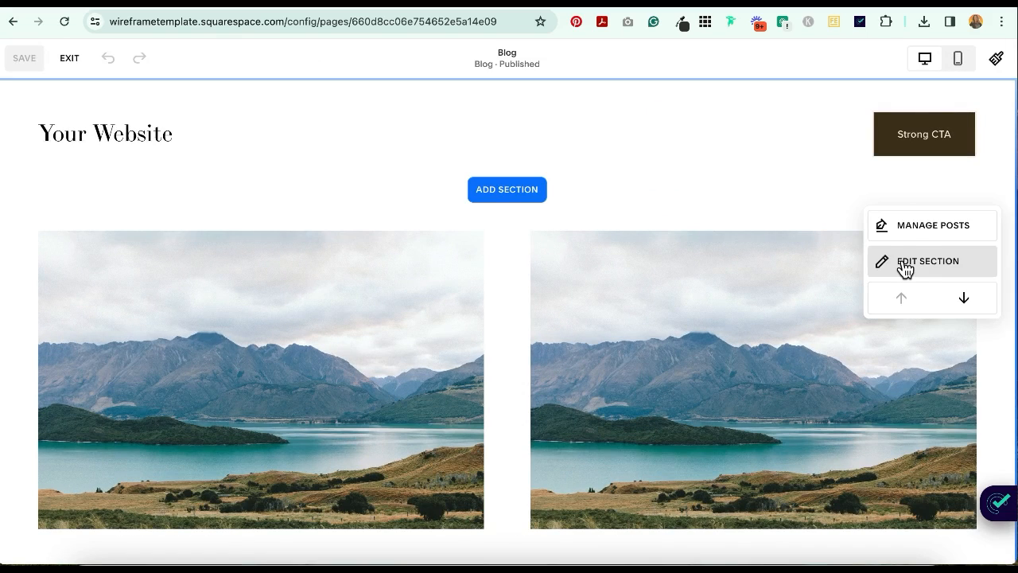
left_click(905, 267)
left_click(846, 280)
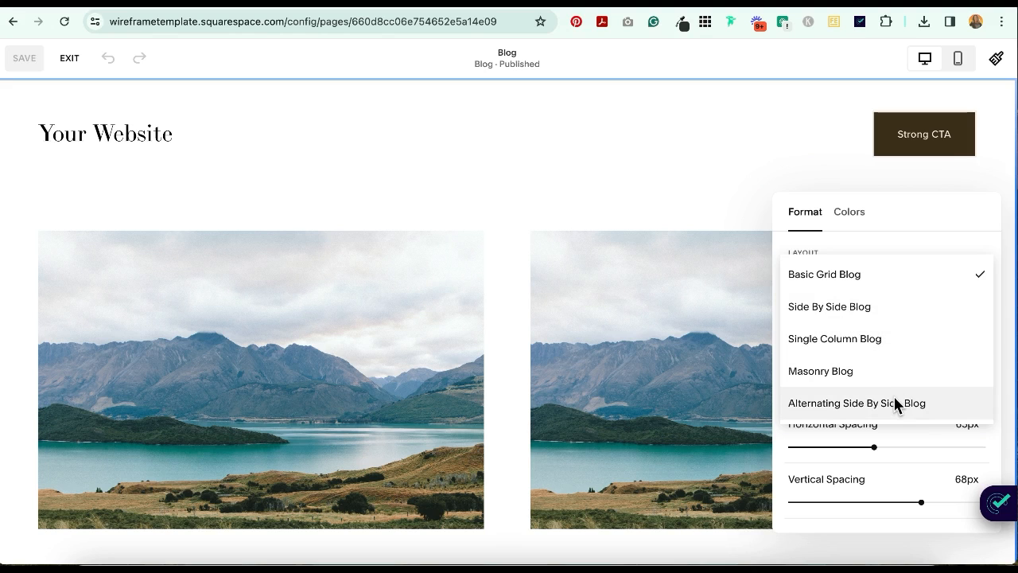
left_click(923, 233)
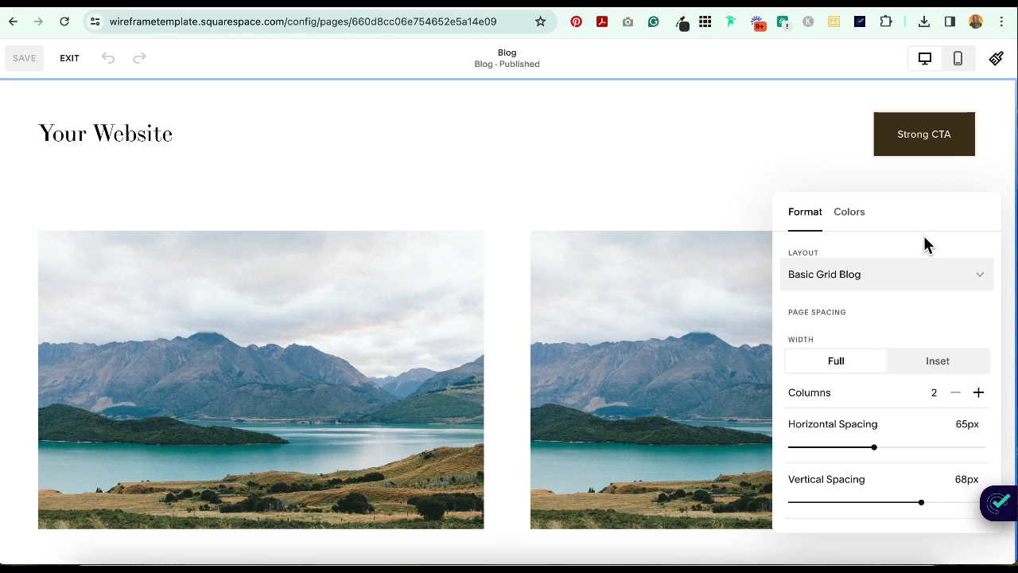
scroll(925, 332, "down", 4)
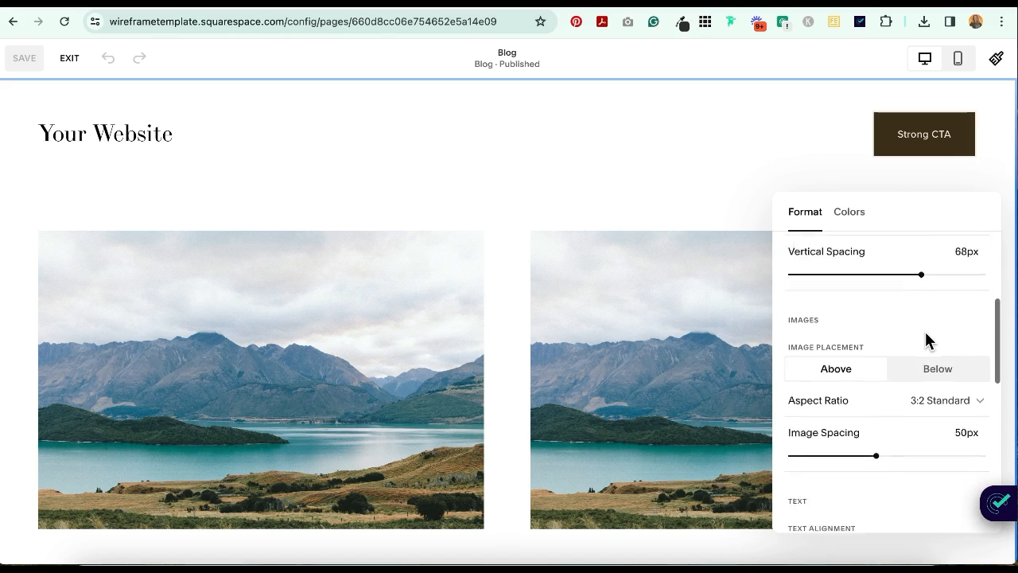
left_click(962, 362)
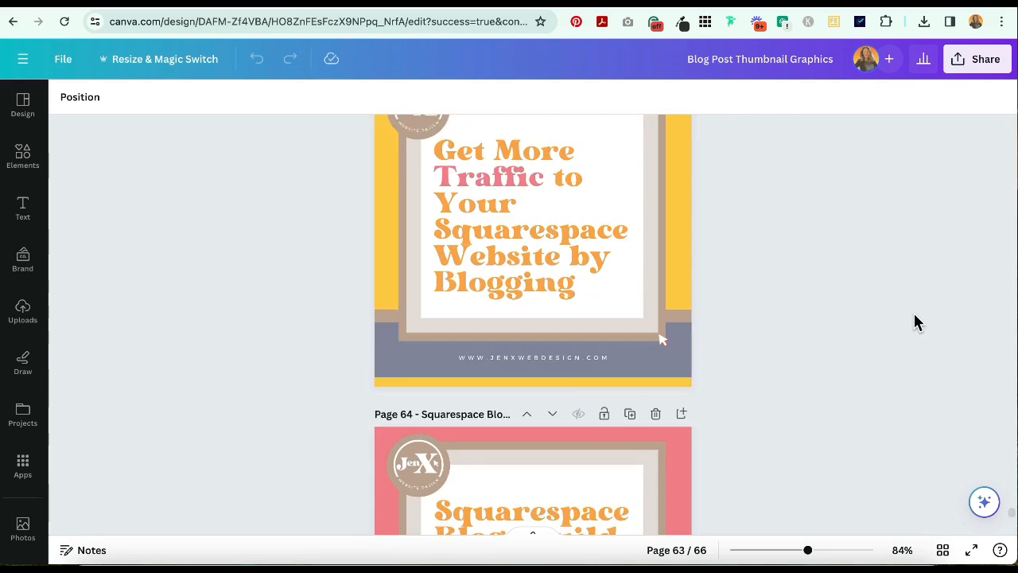
Step: Examine the blog thumbnail graphics in Canva and on the jenxwebdesign.com blog, and close the Blog page's section format settings
scroll(914, 311, "down", 6)
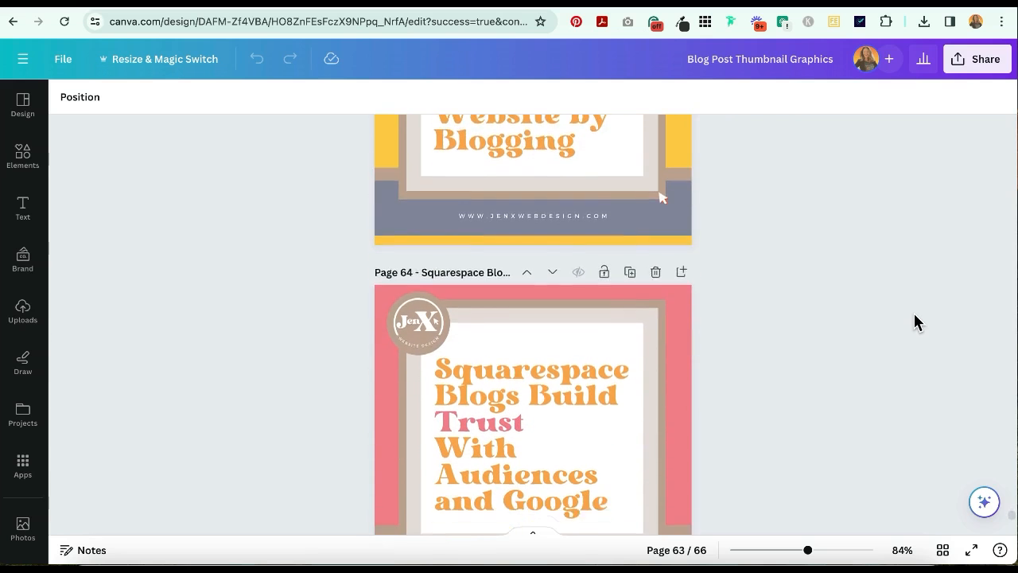
scroll(914, 315, "down", 5)
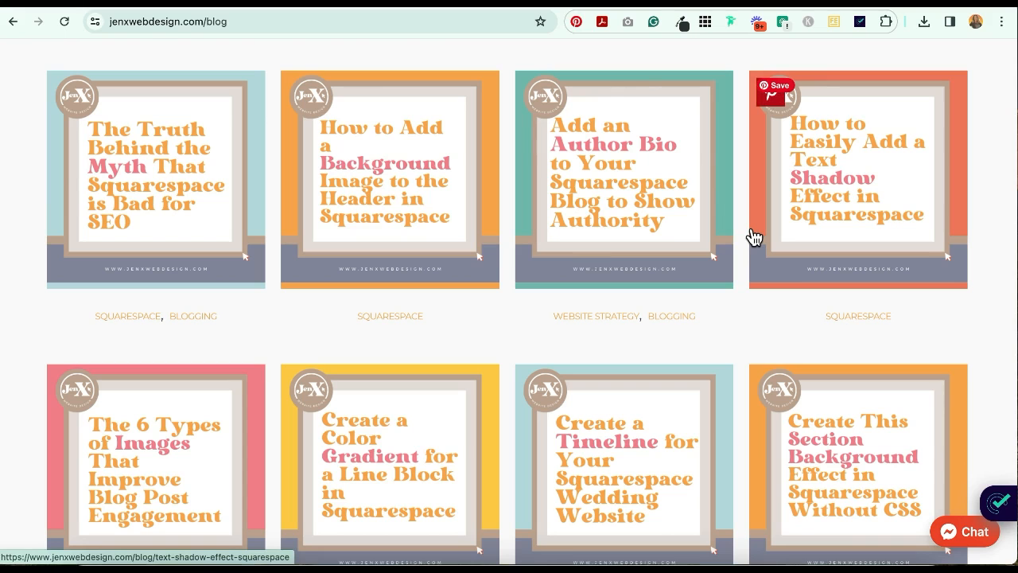
left_click(636, 8)
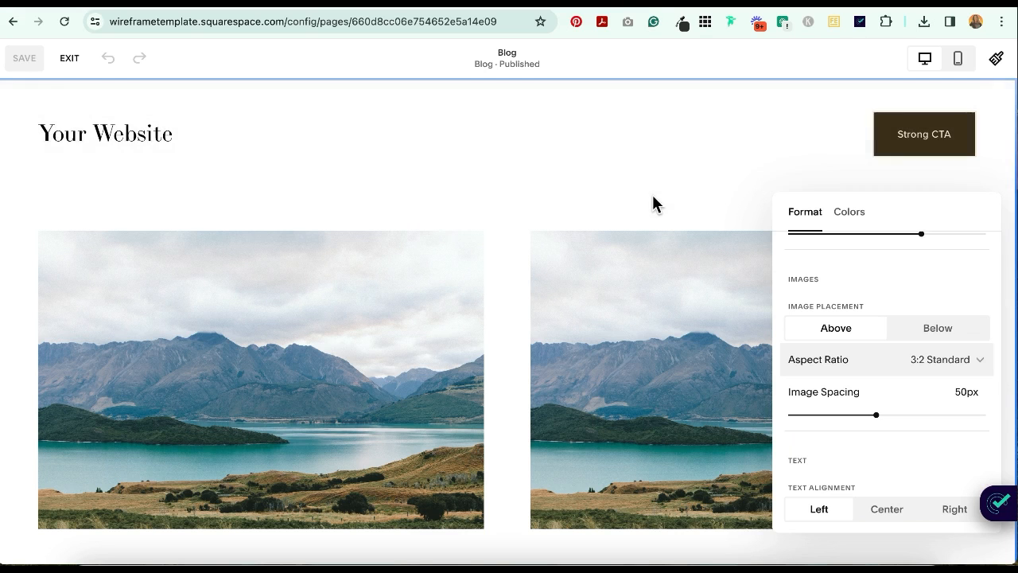
left_click(652, 208)
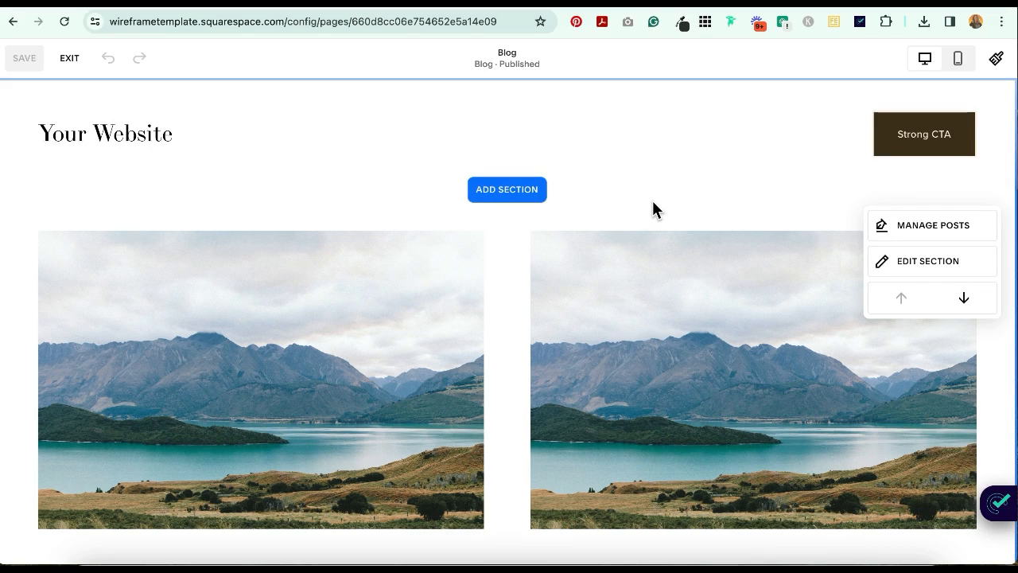
Step: Review the blog section's column, spacing, image placement and text options in its format settings, and close them
left_click(928, 263)
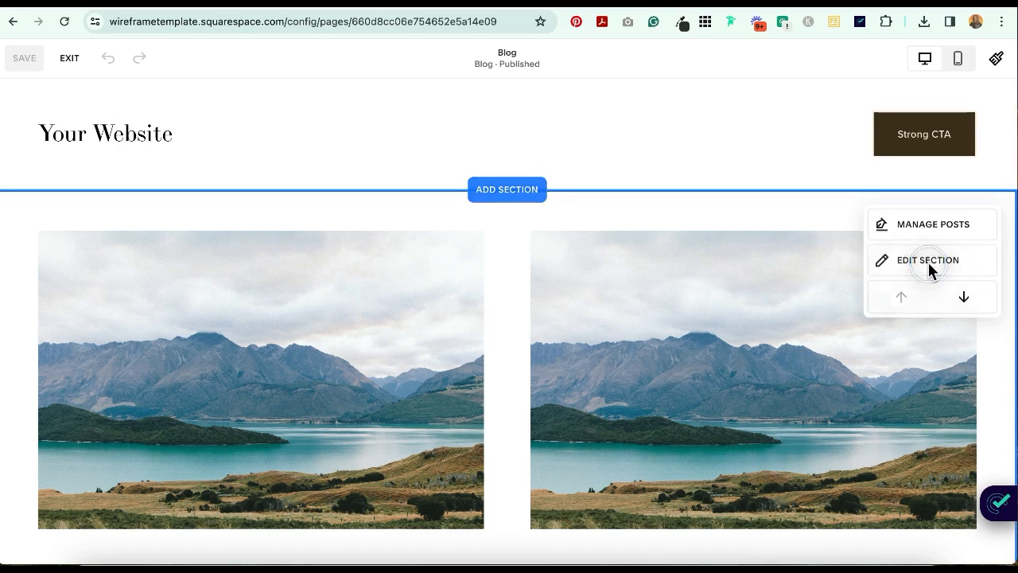
scroll(917, 302, "down", 2)
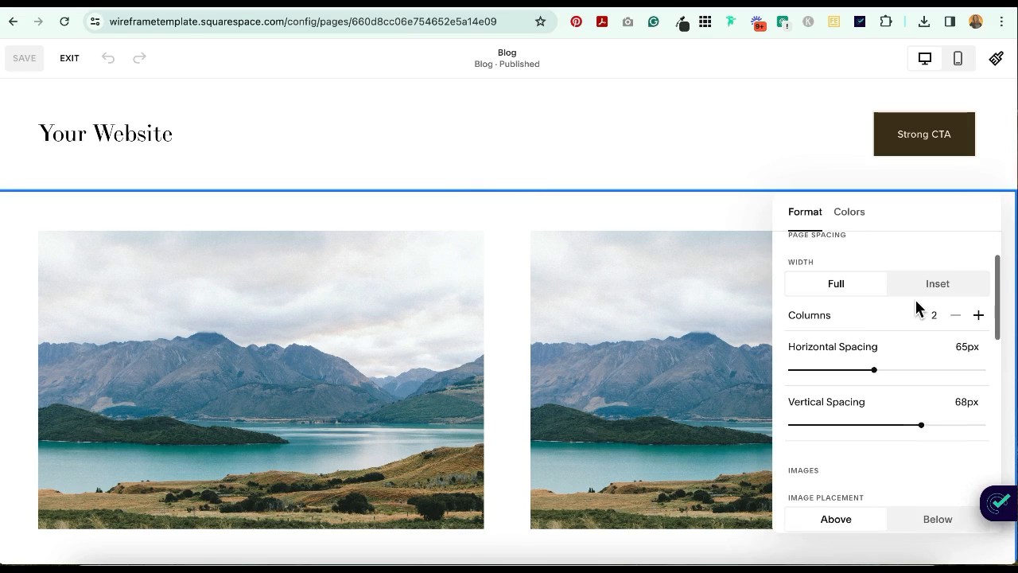
scroll(917, 303, "down", 2)
scroll(916, 304, "down", 1)
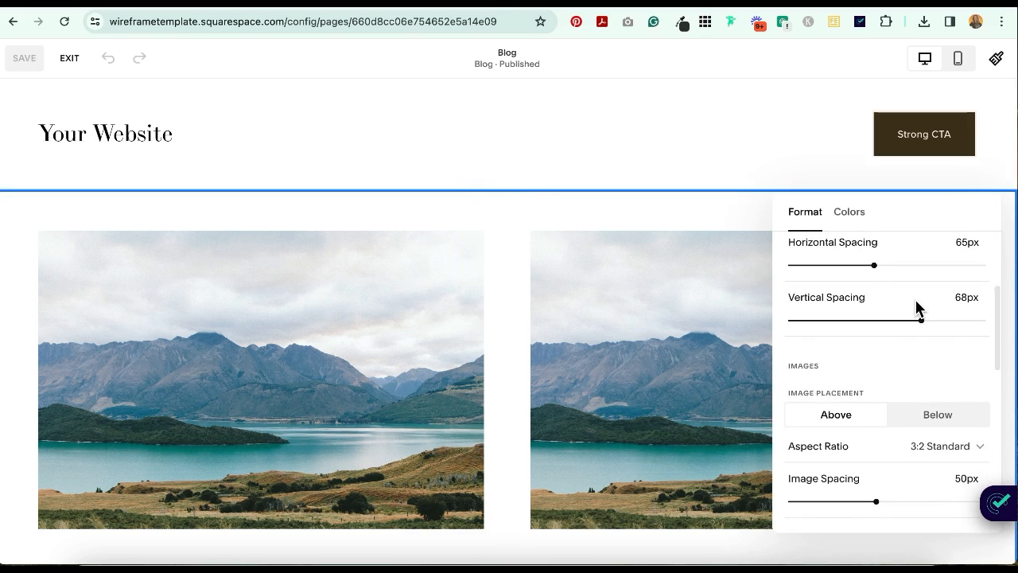
scroll(917, 304, "down", 2)
scroll(916, 303, "down", 2)
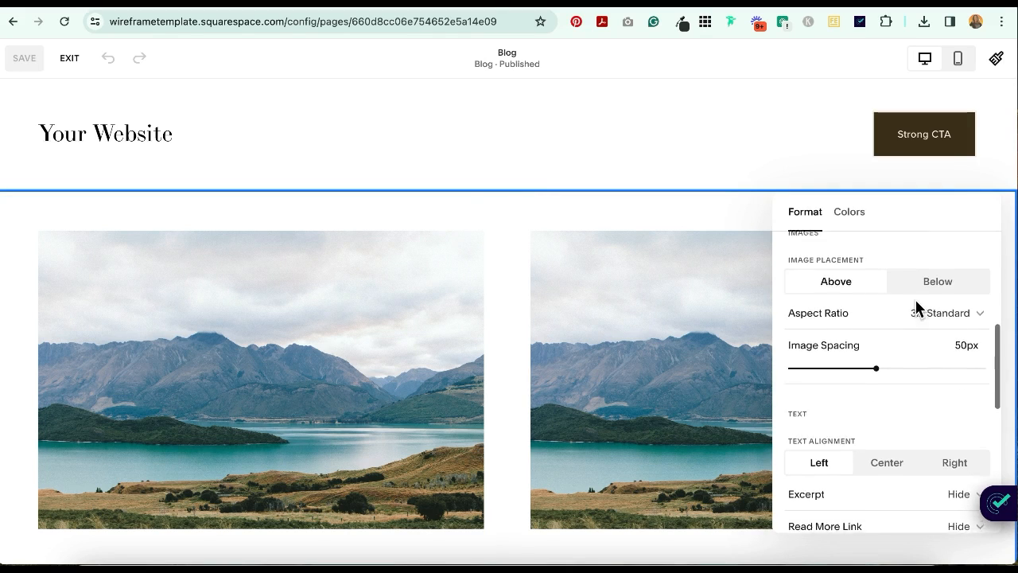
scroll(919, 309, "down", 5)
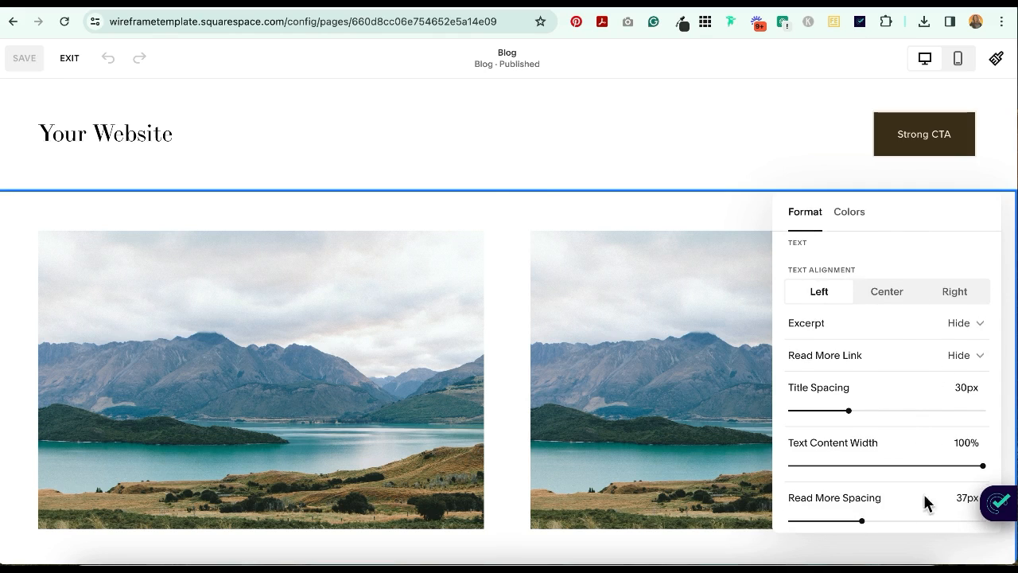
left_click(560, 220)
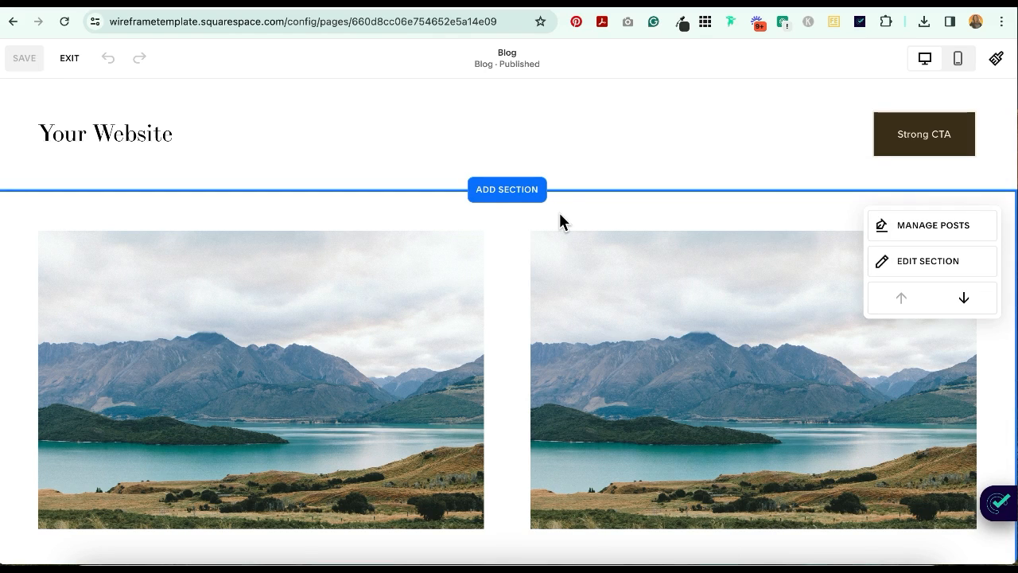
Step: Switch to the jenxwebdesign.com blog page and examine the content above its post grid
mouse_move(680, 137)
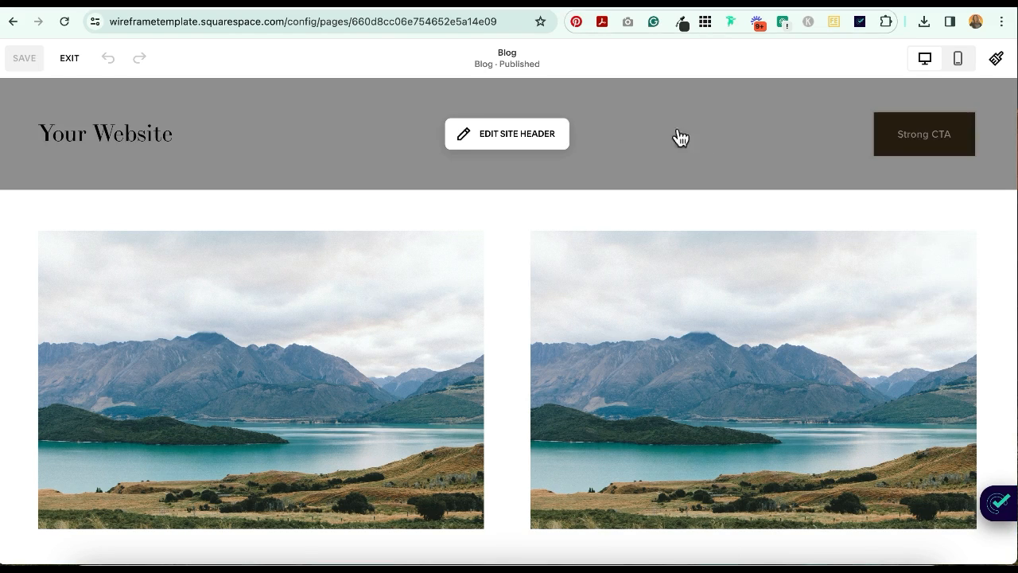
key("ctrl+Tab")
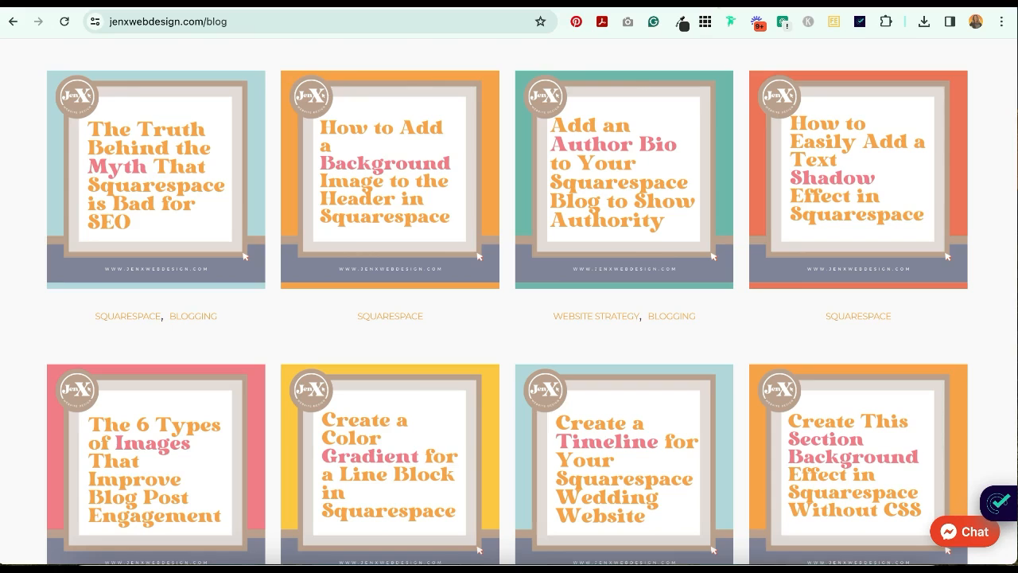
scroll(629, 164, "up", 10)
scroll(629, 164, "down", 2)
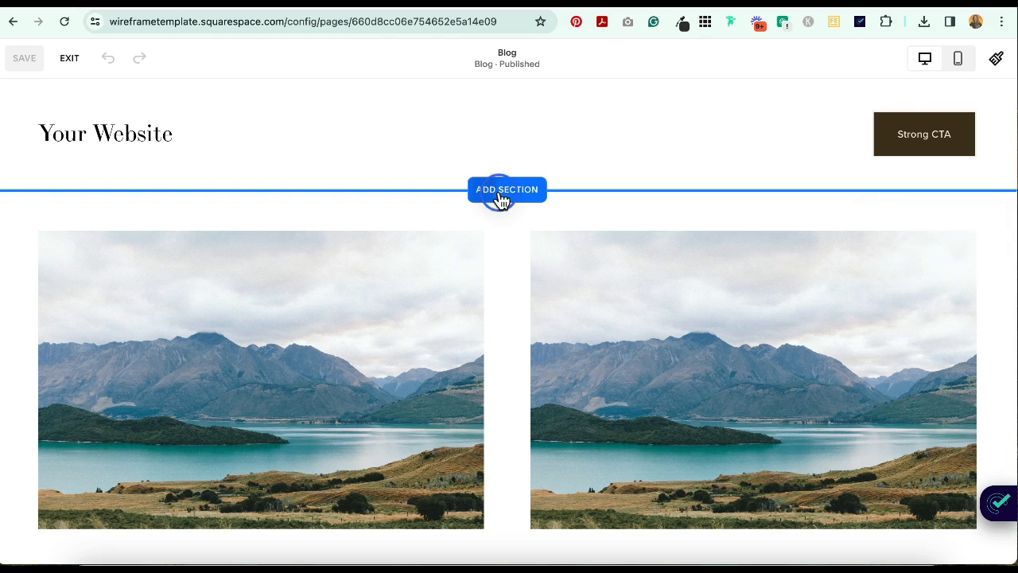
Step: Add a blank section above the blog posts for the intro banner, and save the page
left_click(500, 199)
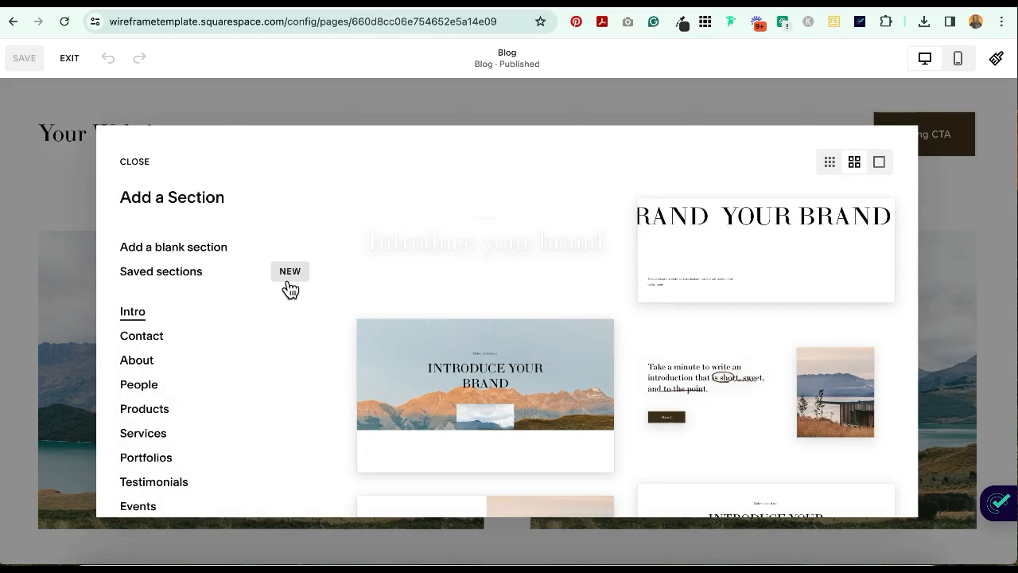
scroll(607, 382, "down", 6)
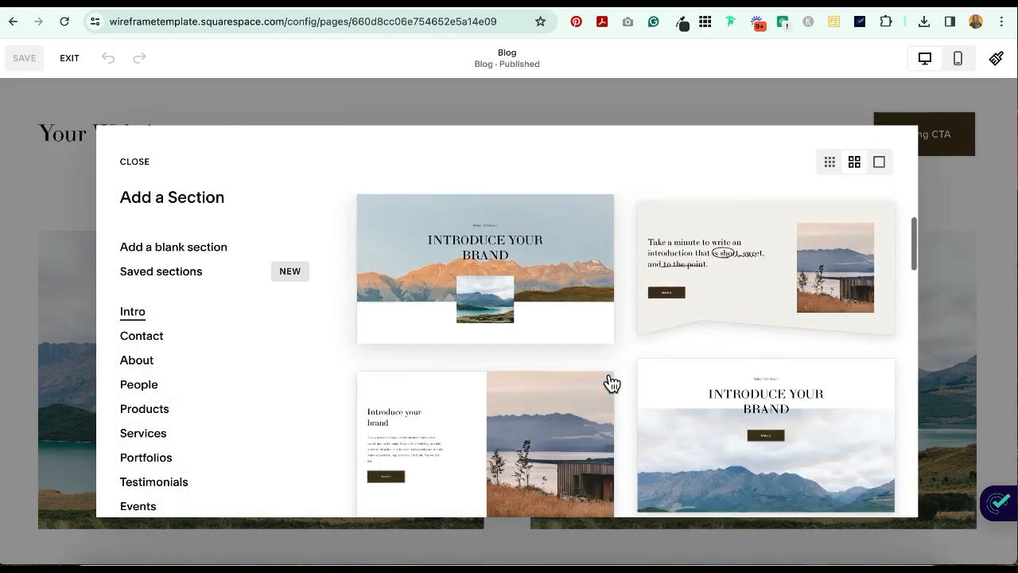
scroll(612, 384, "down", 3)
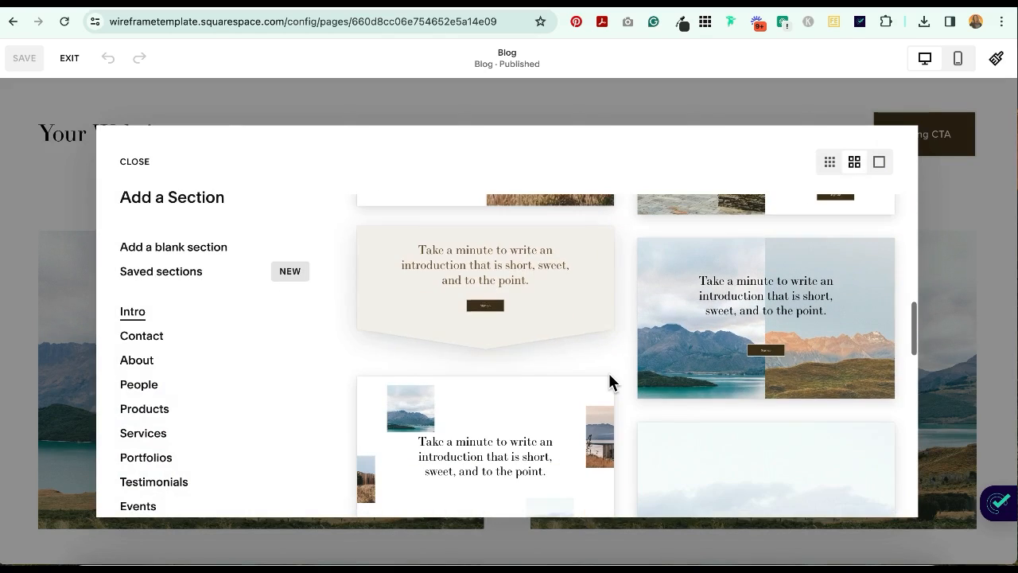
scroll(611, 383, "up", 4)
scroll(611, 383, "up", 5)
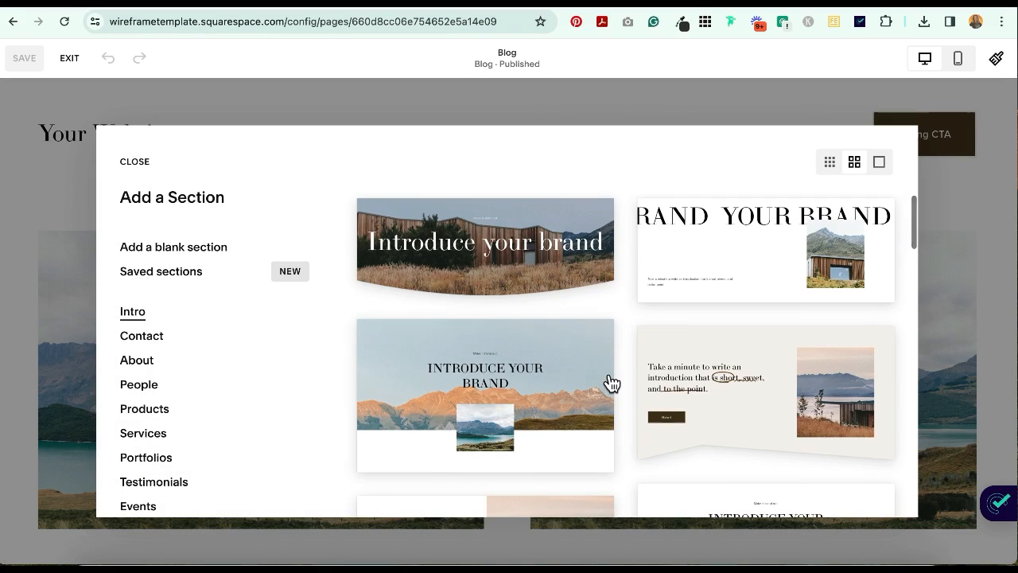
left_click(177, 248)
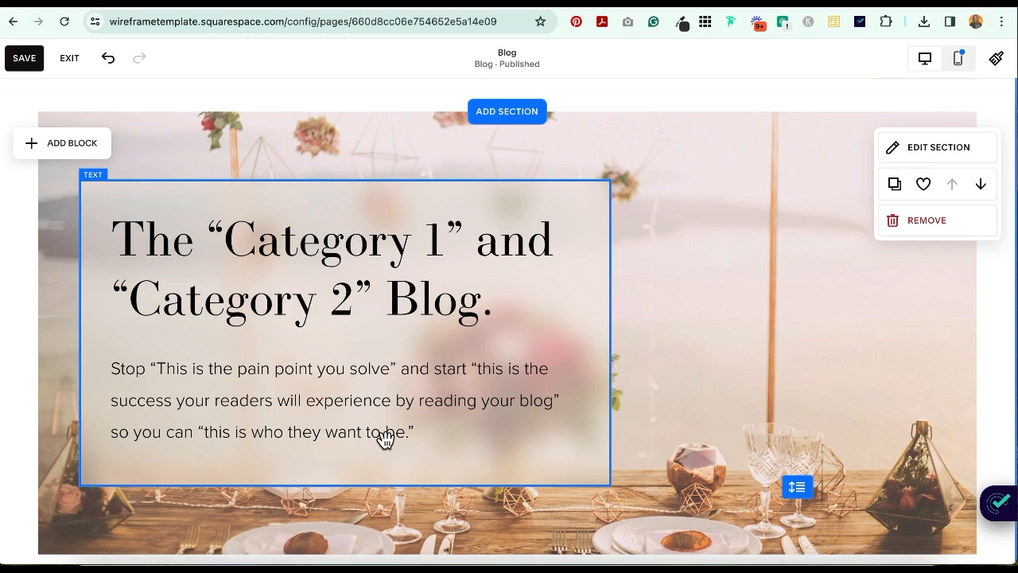
key("super+s")
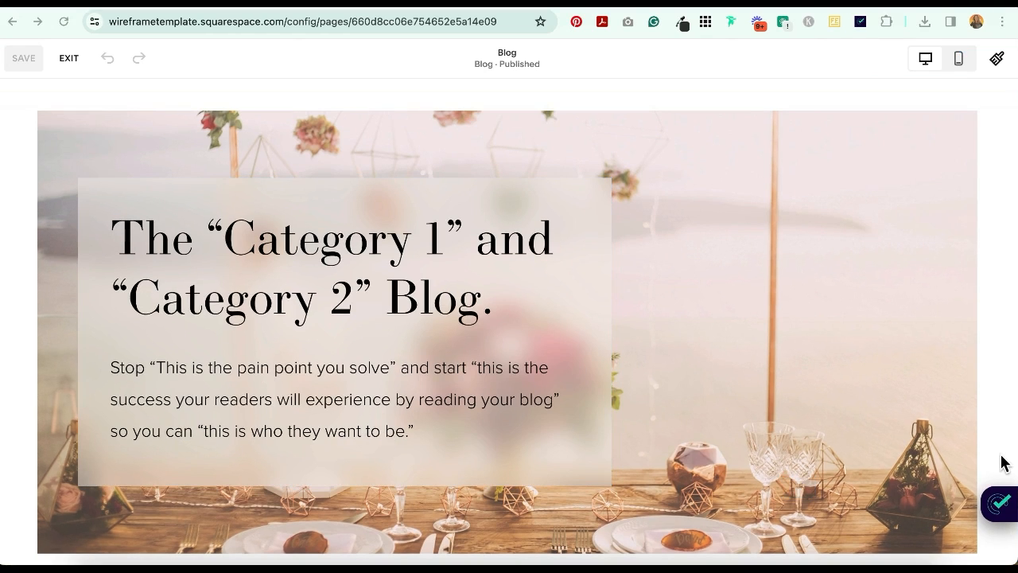
Step: Add a blank section between the intro banner and the blog posts
mouse_move(815, 443)
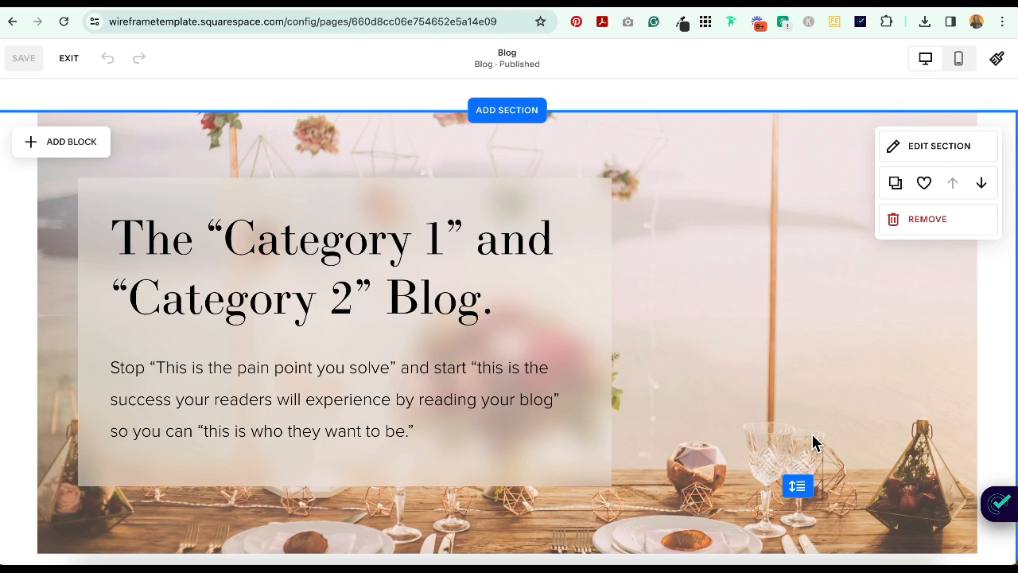
scroll(504, 427, "down", 3)
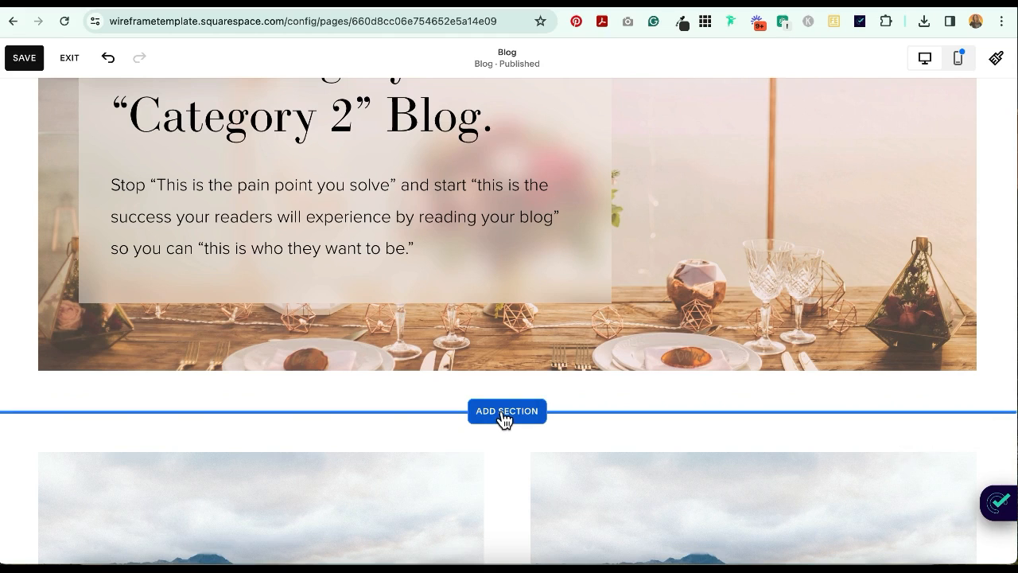
scroll(504, 419, "down", 1)
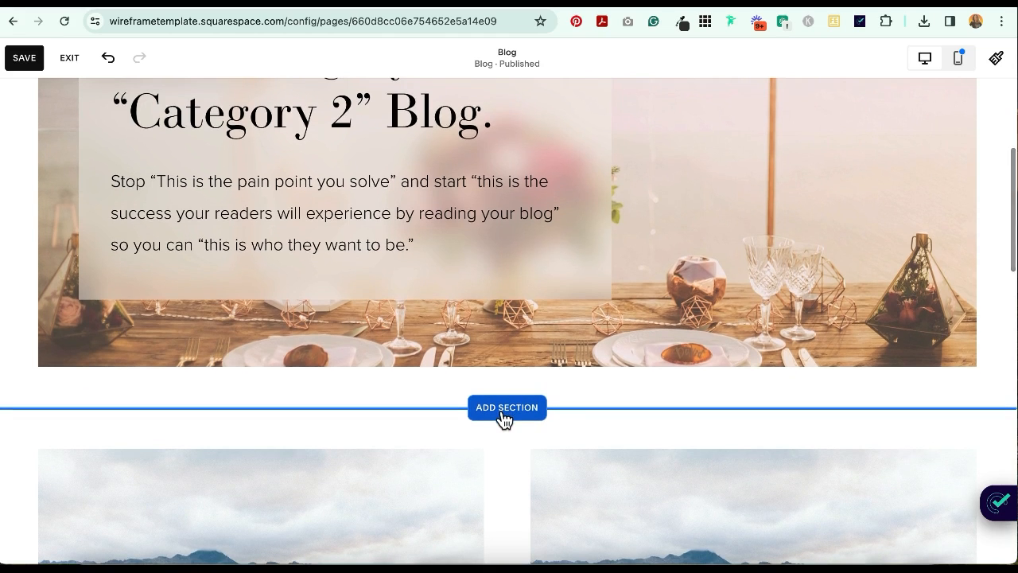
left_click(504, 410)
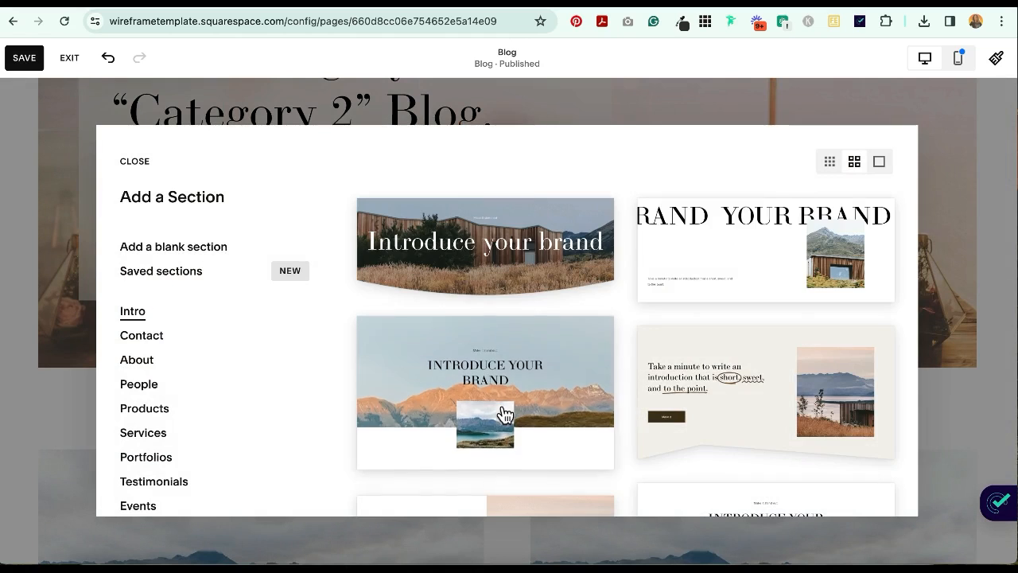
left_click(198, 247)
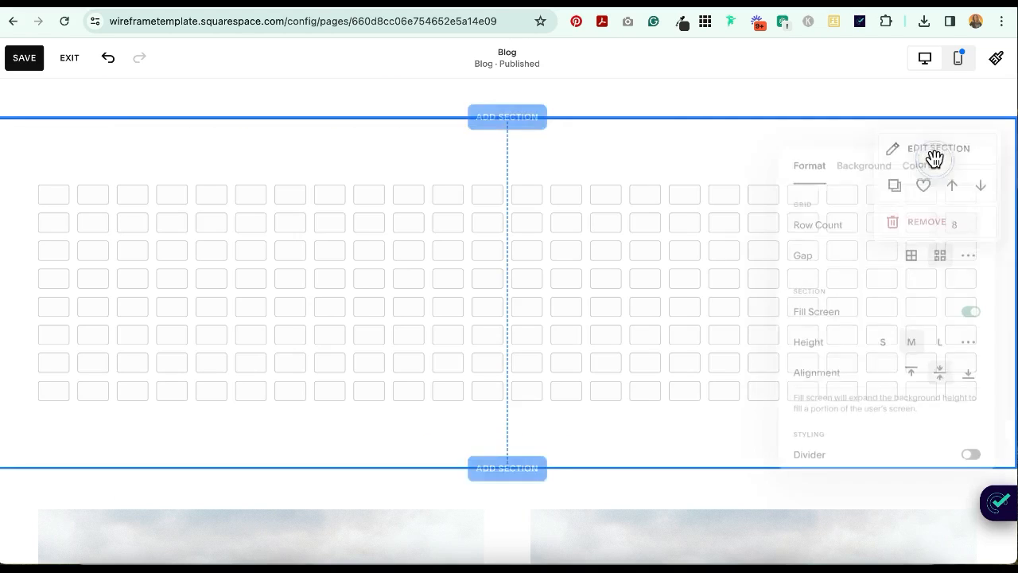
Step: Turn off Fill Screen for the blank section and reduce its height to a narrow strip above the posts
left_click(973, 307)
left_click(664, 265)
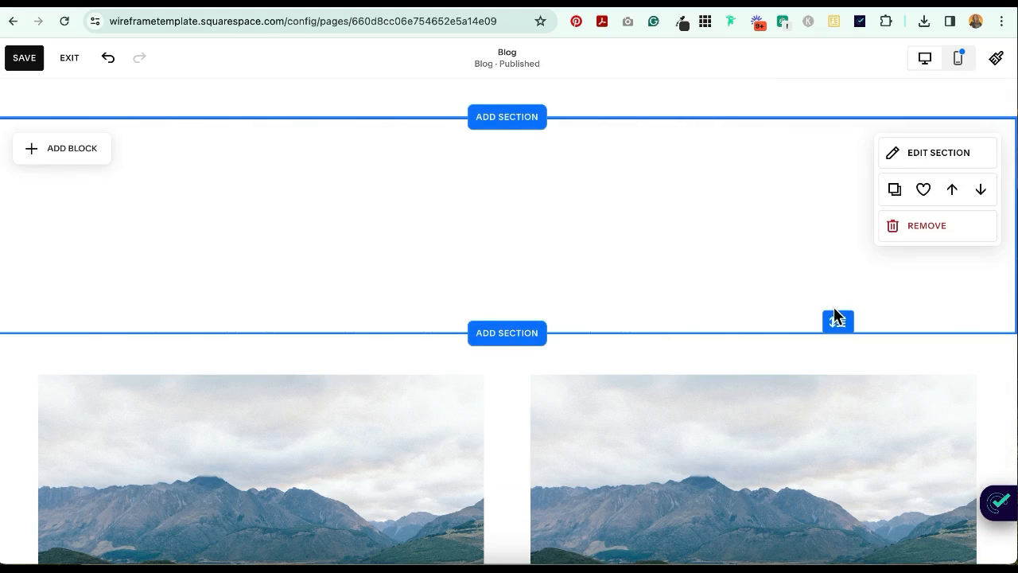
left_click_drag(836, 318, 825, 236)
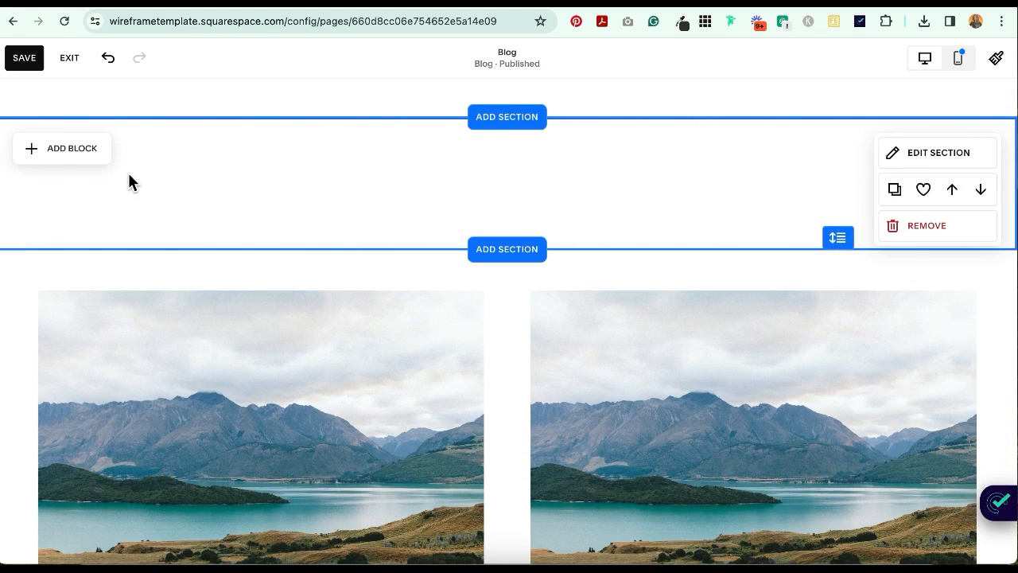
Step: Add a text block reading "Category 1 | Category 2" to the narrow section above the blog posts
left_click(86, 151)
left_click(89, 250)
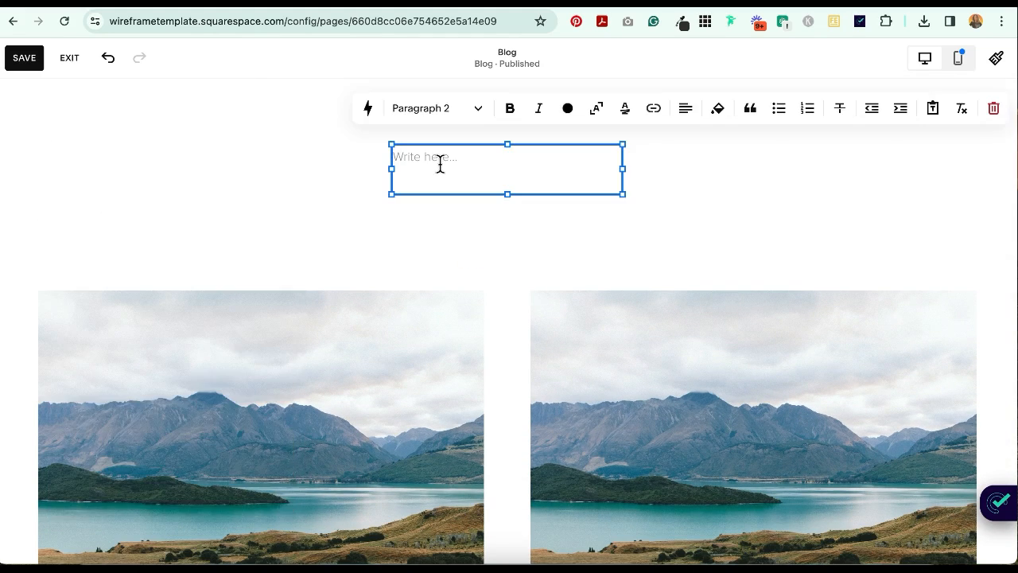
type("Category 1 | Category 2")
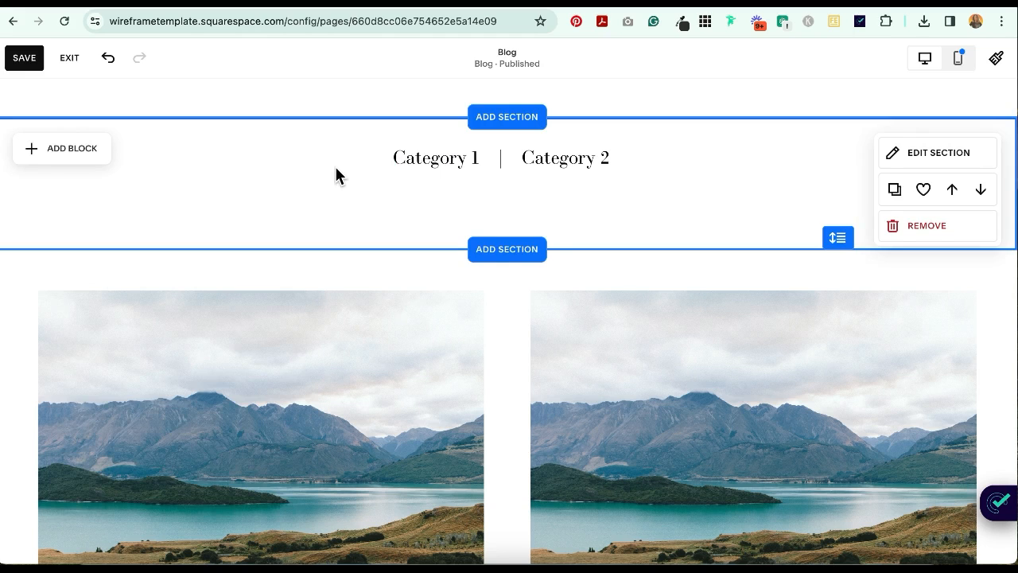
scroll(335, 174, "up", 1)
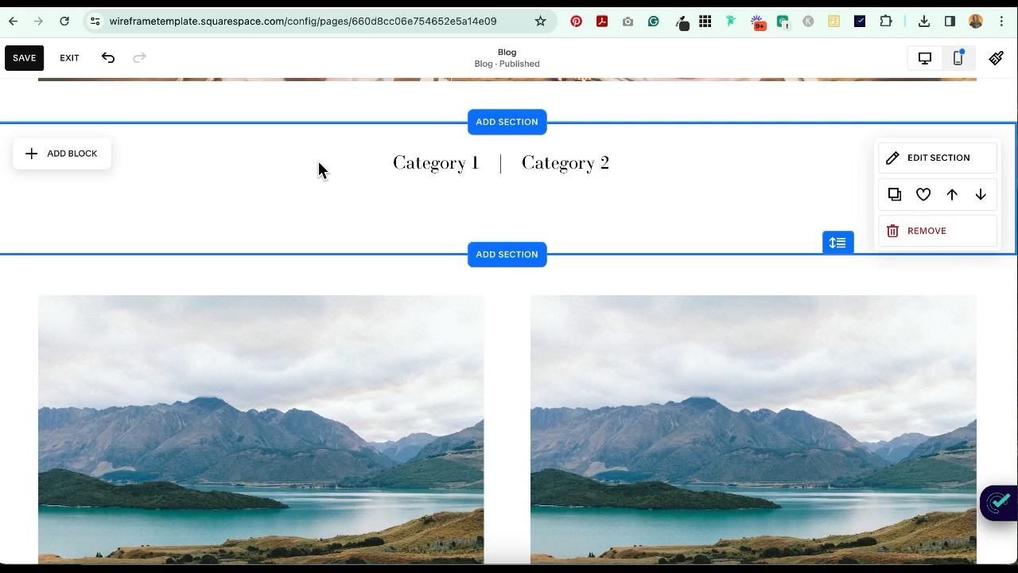
left_click(480, 165)
left_click(480, 164)
left_click_drag(482, 165, 391, 163)
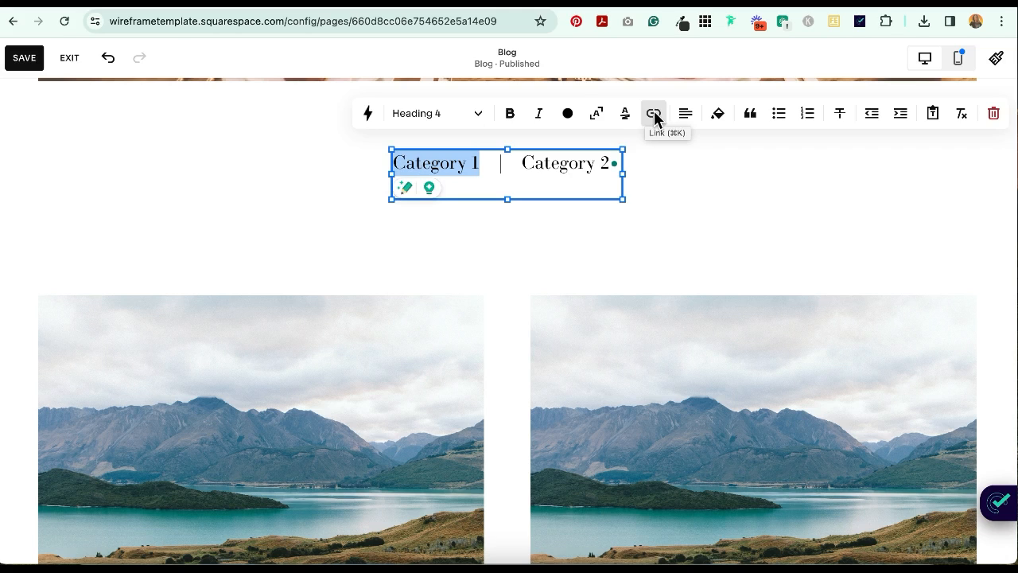
left_click(234, 182)
Step: Add a search block below the "Category 1 | Category 2" text in the narrow section
left_click(90, 162)
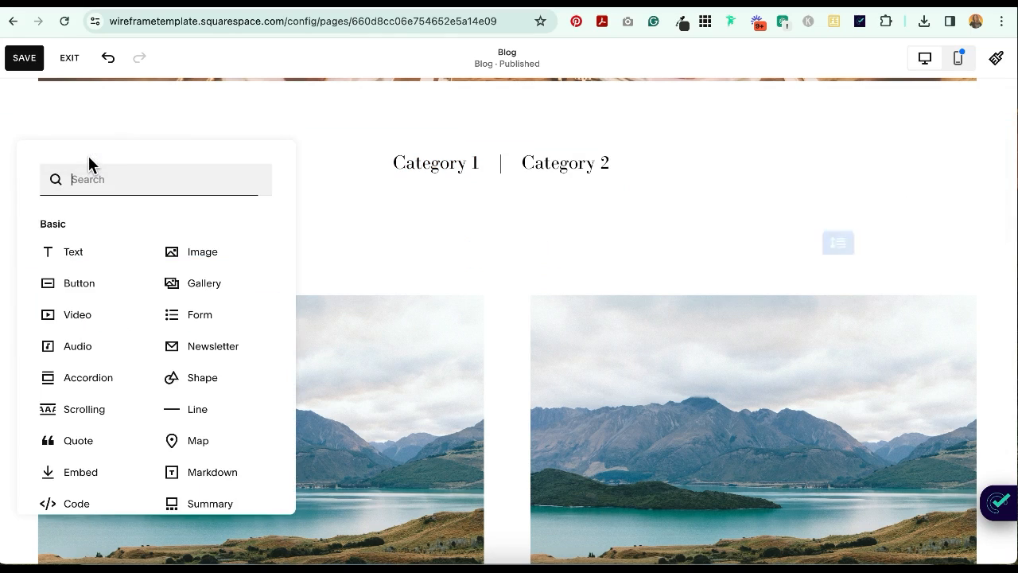
type("search")
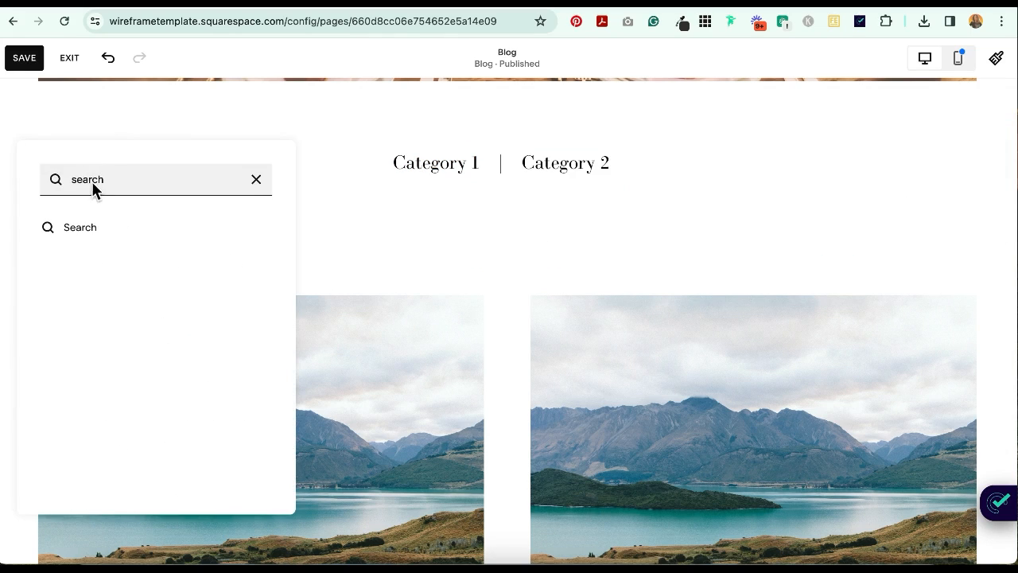
left_click_drag(84, 230, 498, 224)
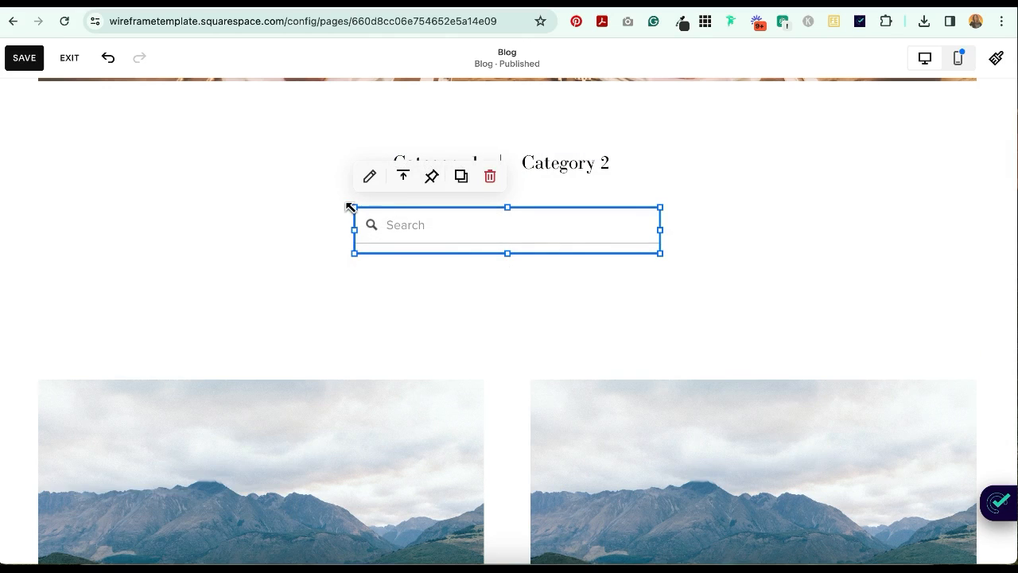
Step: Limit the search block to a specific page and choose the Blog page
left_click(378, 189)
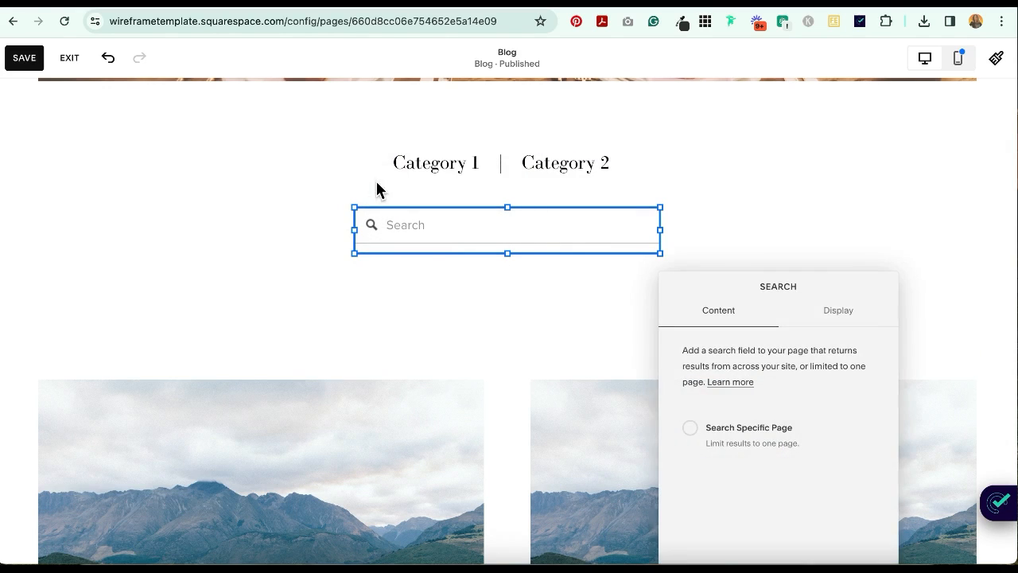
left_click_drag(784, 286, 217, 143)
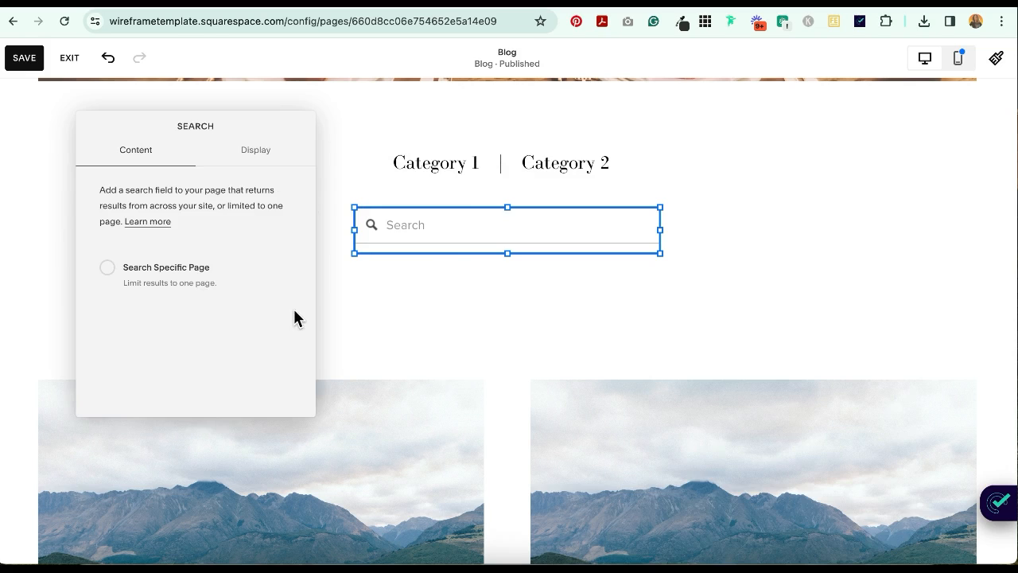
left_click(112, 270)
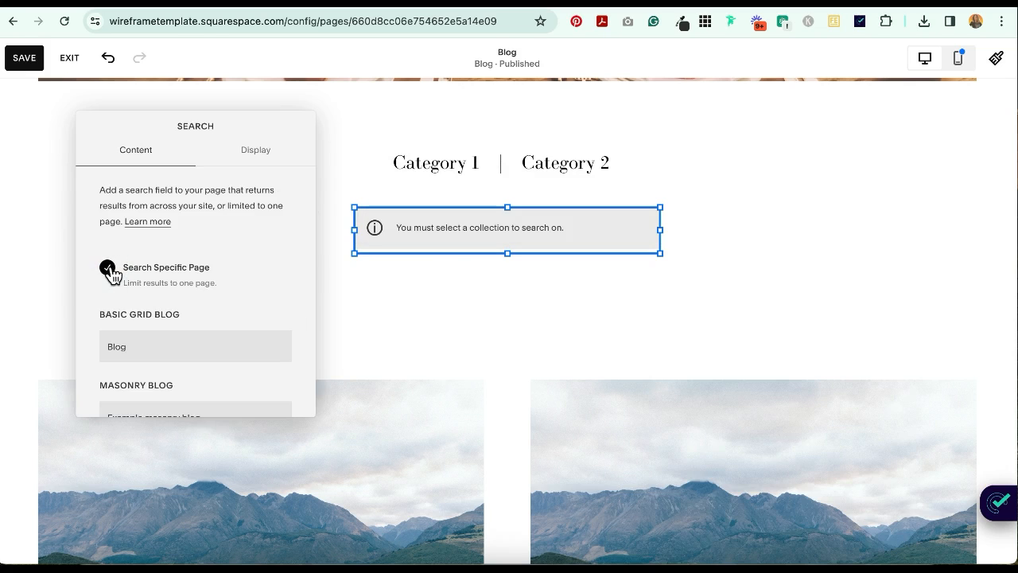
left_click(171, 348)
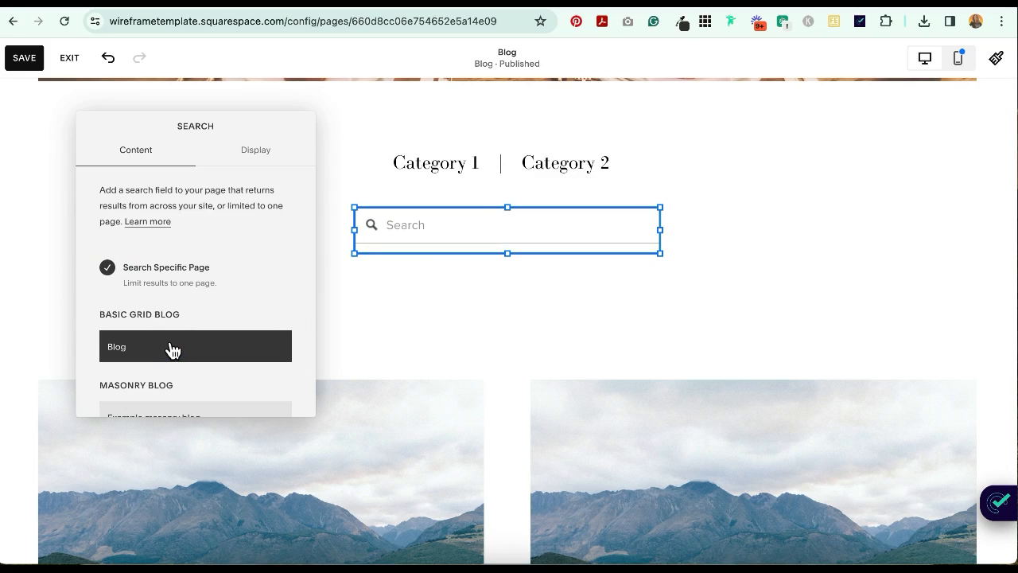
Step: Try the Light theme on the search block and return it to Dark
left_click(256, 151)
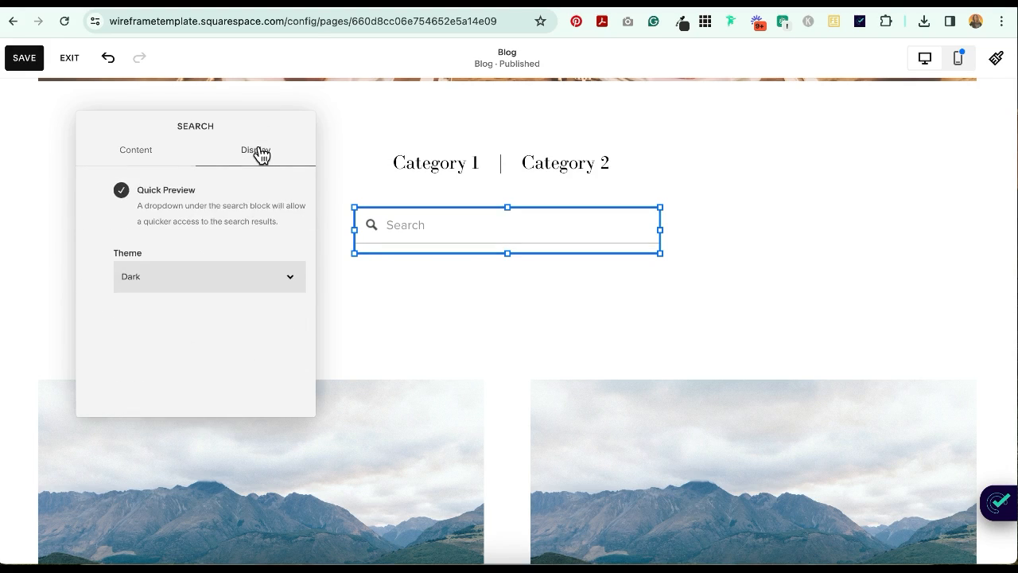
left_click(198, 278)
left_click(194, 292)
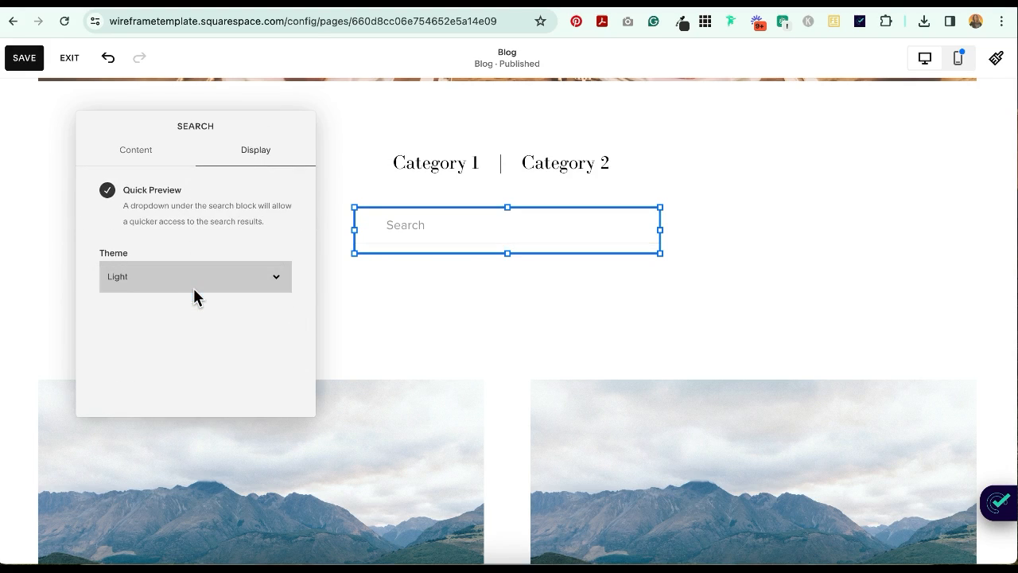
left_click(182, 277)
left_click(182, 277)
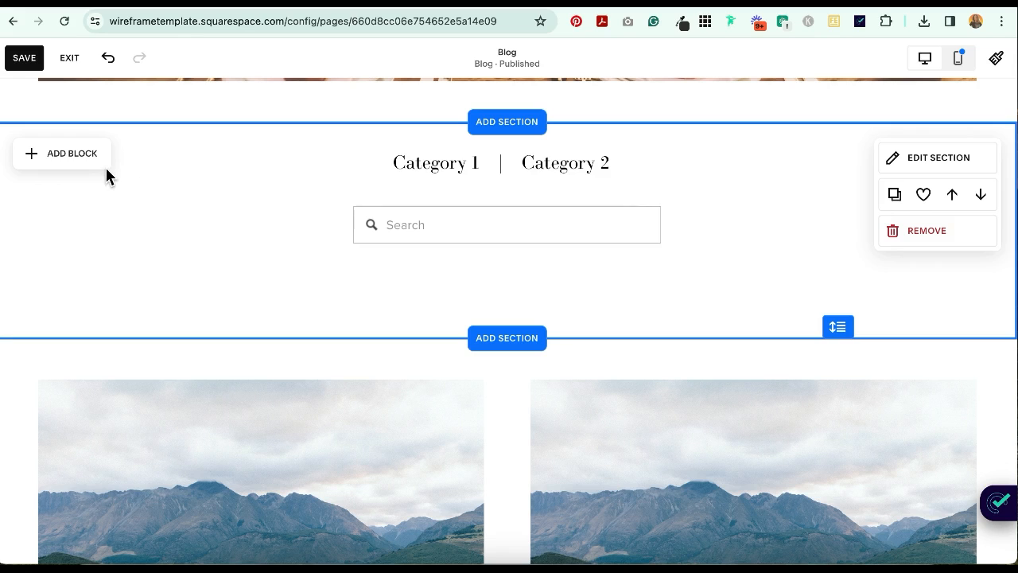
Step: Add an archive block and arrange it side by side with the search block beneath the category text
left_click(64, 154)
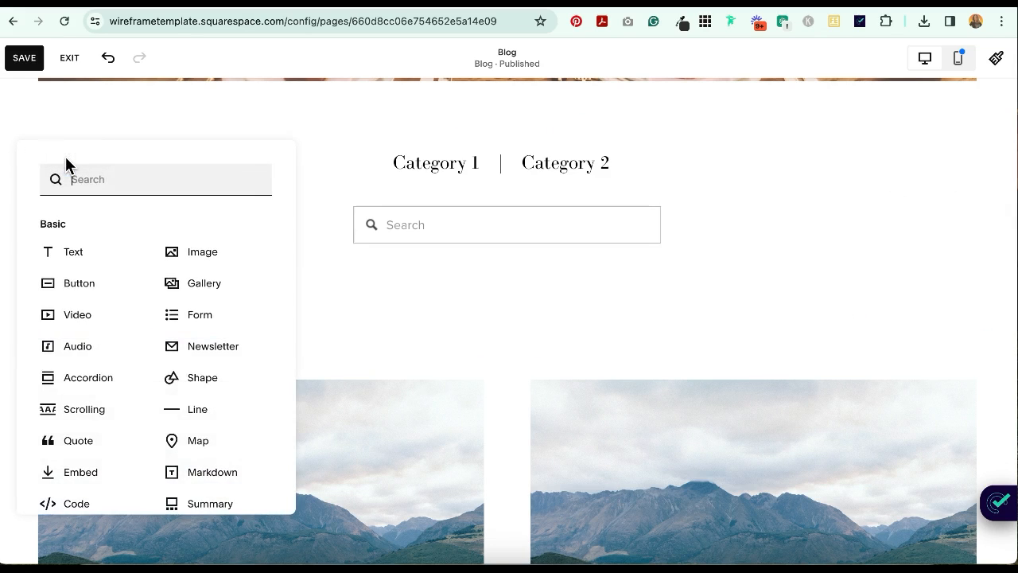
type("archive")
left_click(193, 229)
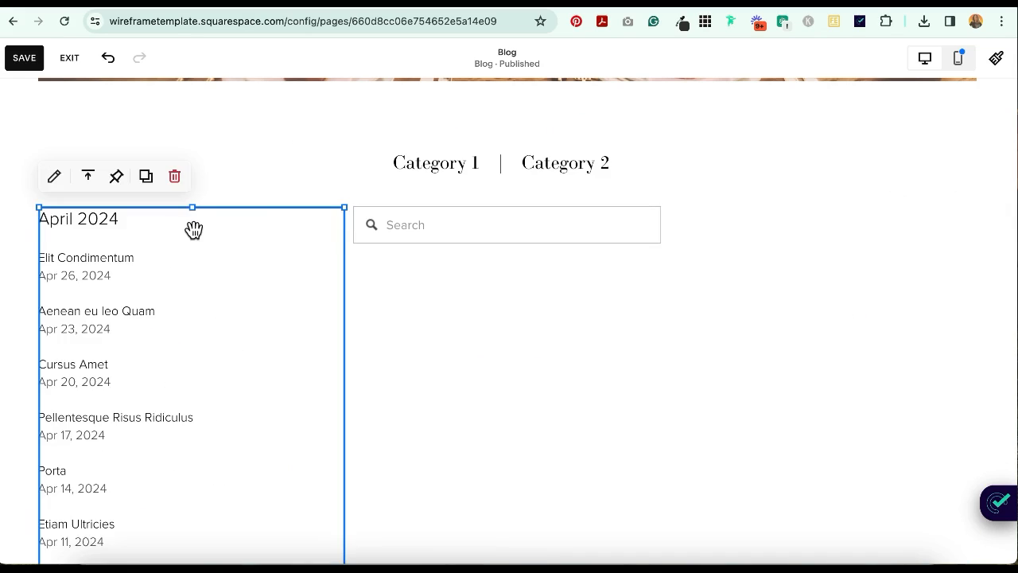
left_click_drag(193, 230, 813, 234)
left_click_drag(643, 229, 441, 229)
left_click_drag(741, 263, 630, 263)
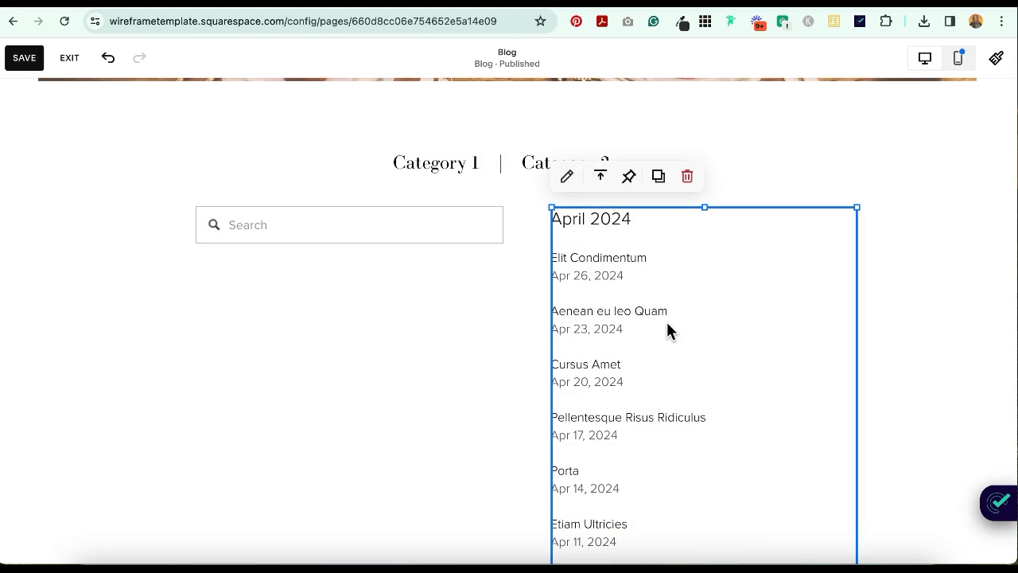
Step: Examine how far the archive block's monthly post list extends down the page
scroll(667, 330, "down", 5)
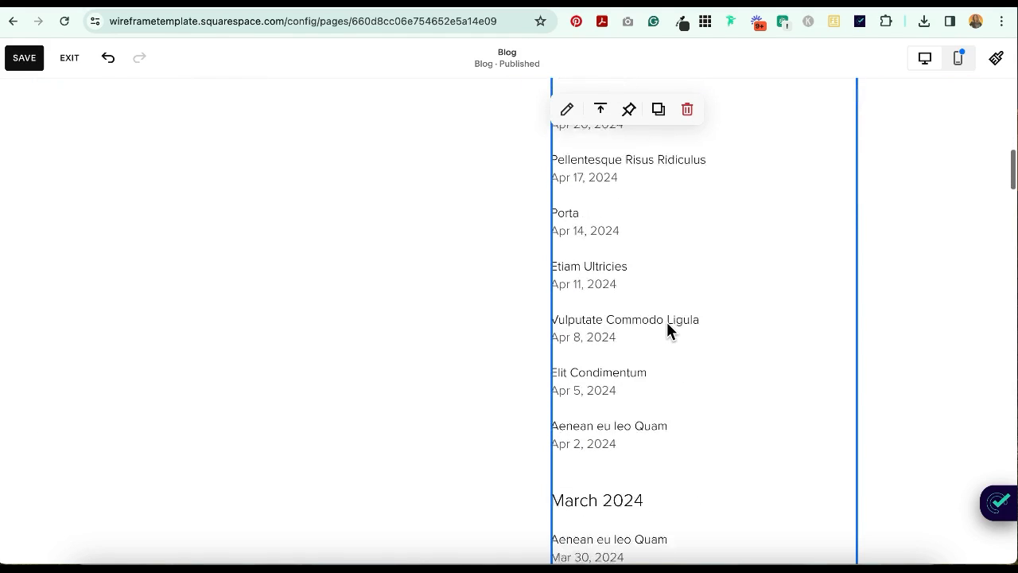
scroll(669, 327, "down", 12)
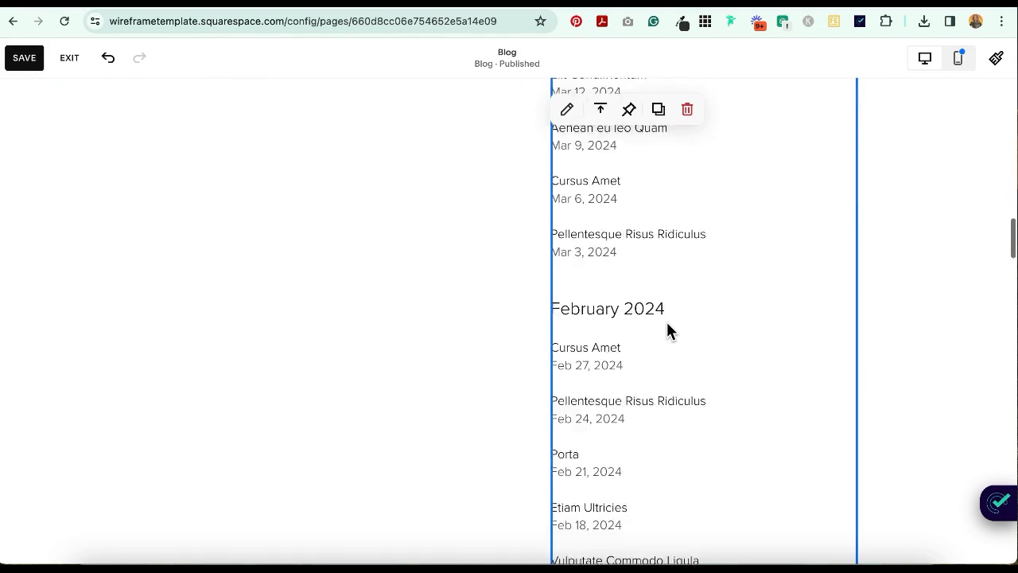
scroll(668, 330, "down", 2)
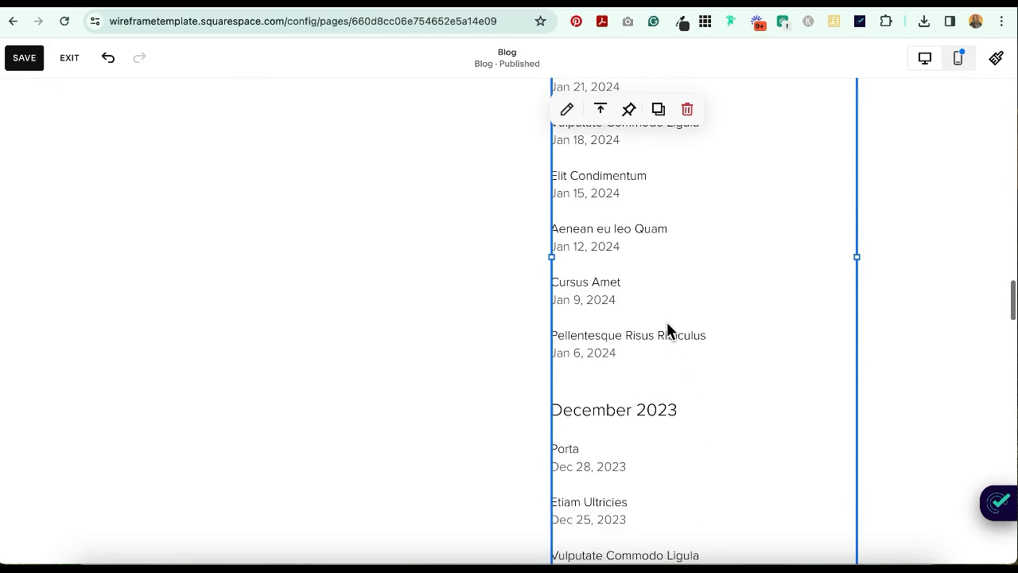
scroll(666, 330, "down", 10)
scroll(667, 330, "up", 20)
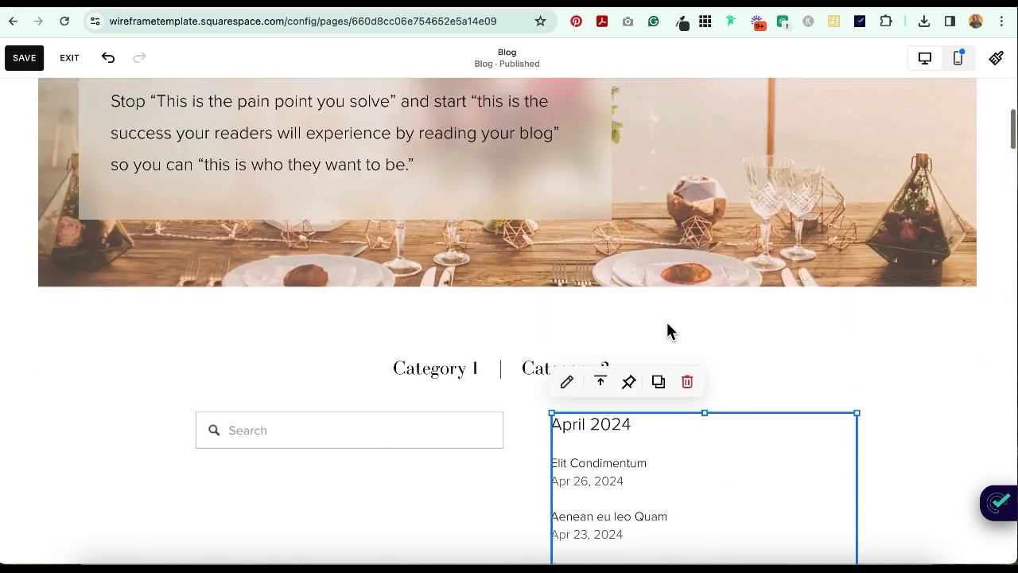
scroll(667, 330, "up", 5)
scroll(672, 214, "down", 8)
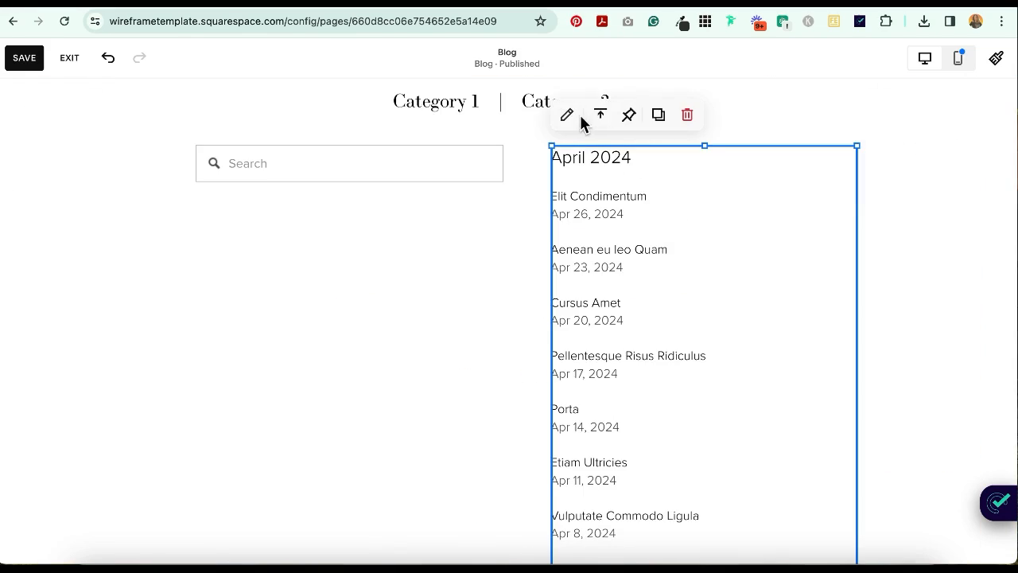
Step: Try the List layout for the archive block and set its layout to Dropdown
left_click(567, 117)
left_click(811, 162)
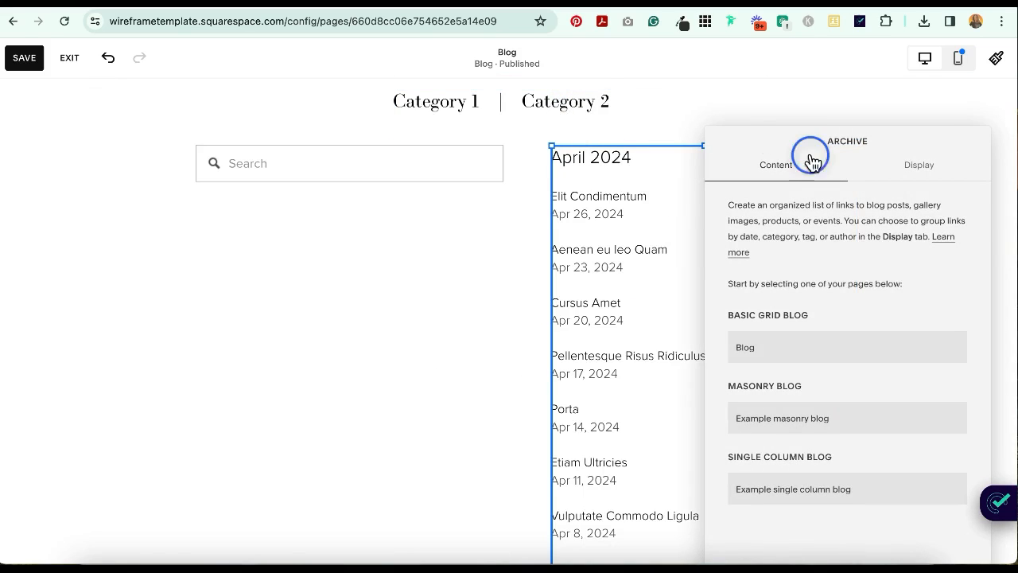
left_click_drag(811, 162, 217, 136)
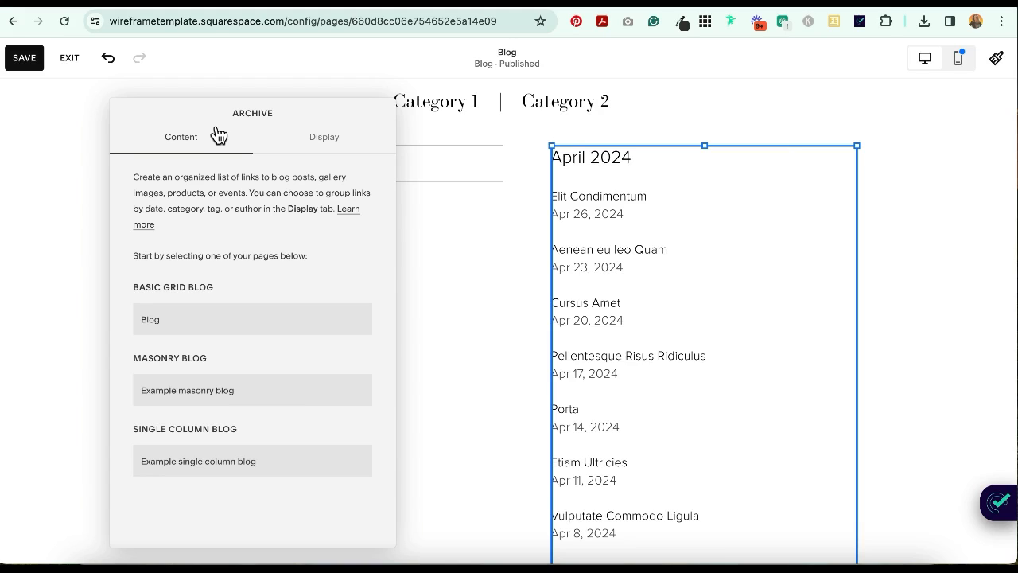
left_click(322, 139)
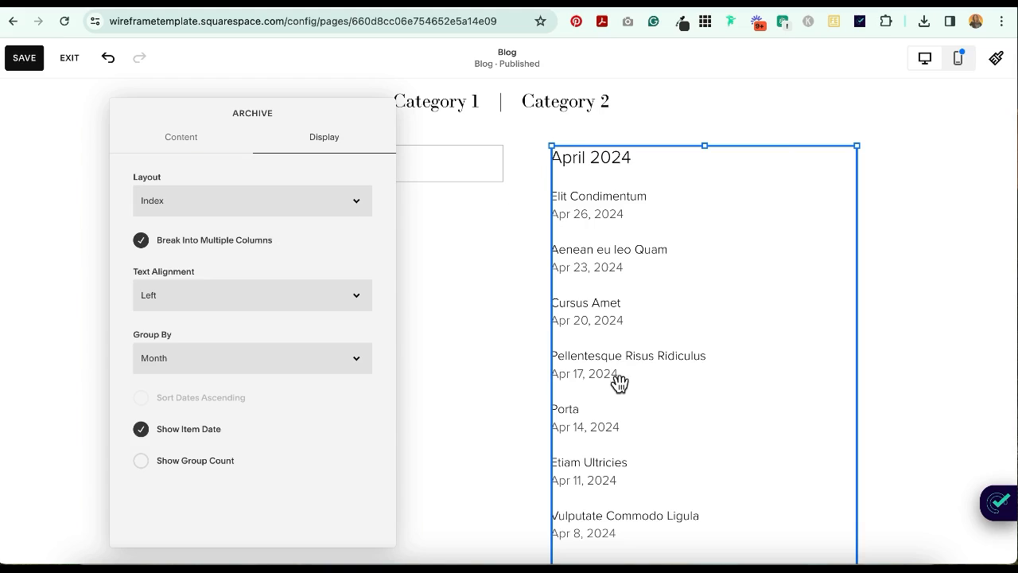
left_click(237, 206)
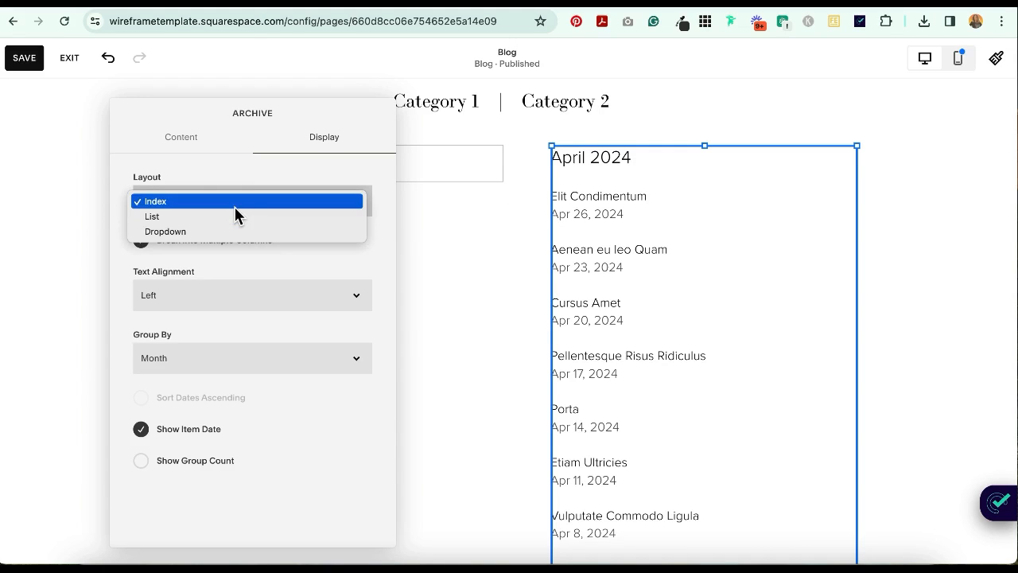
left_click(209, 221)
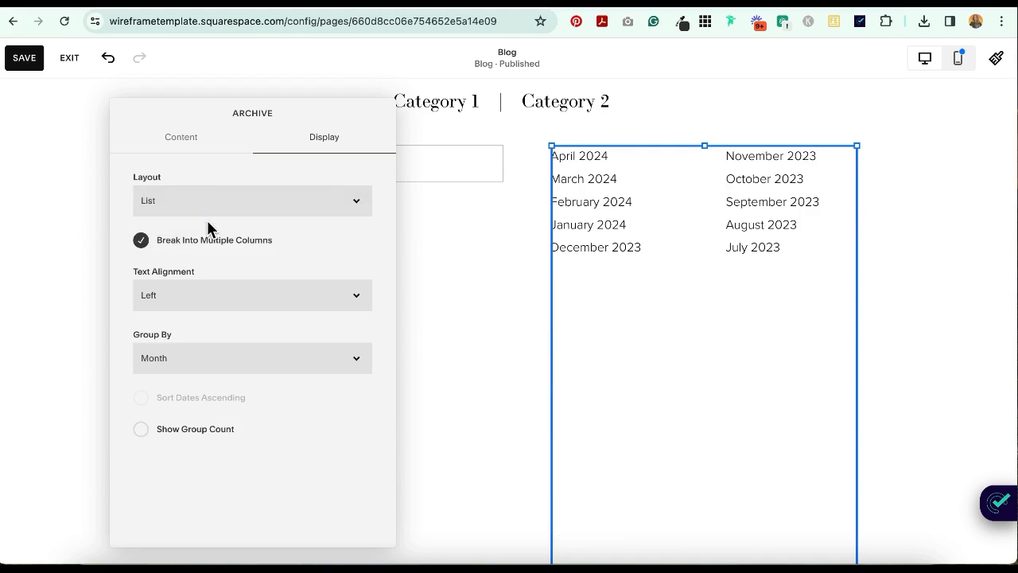
left_click(234, 210)
left_click(209, 217)
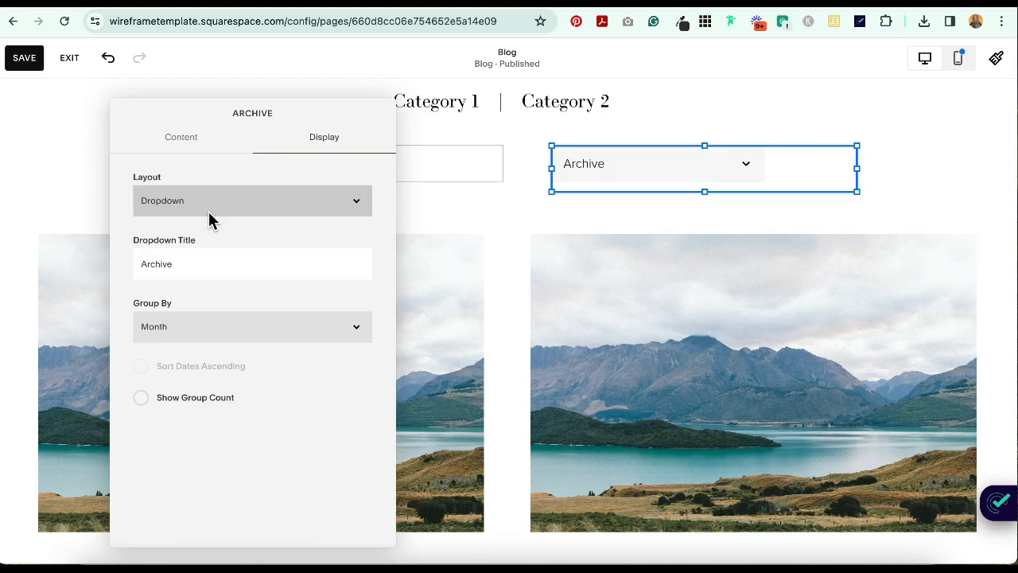
Step: Title the archive dropdown "Browse by Date" and turn on Show Group Count
left_click_drag(198, 266, 134, 263)
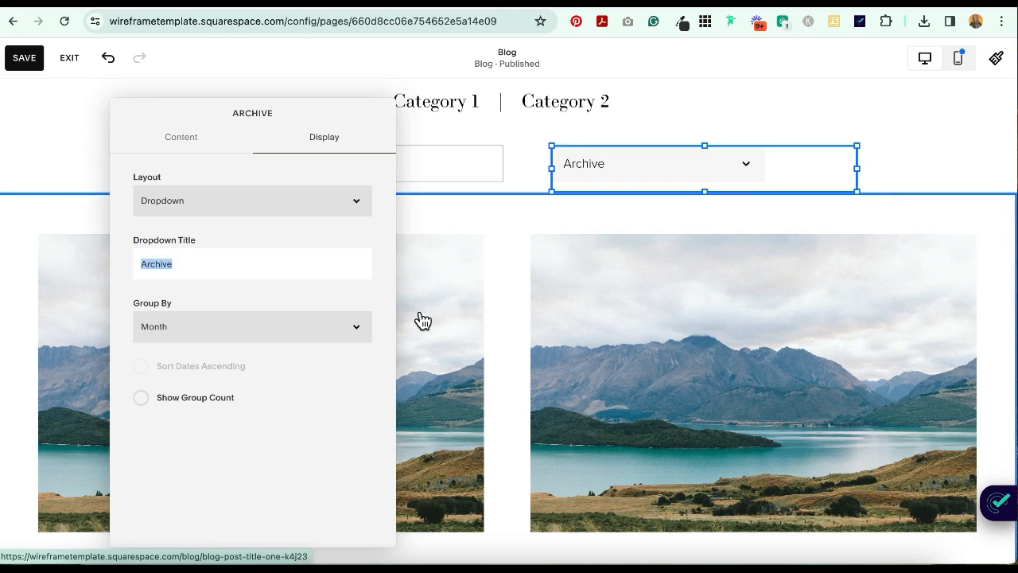
type("Browse by Date")
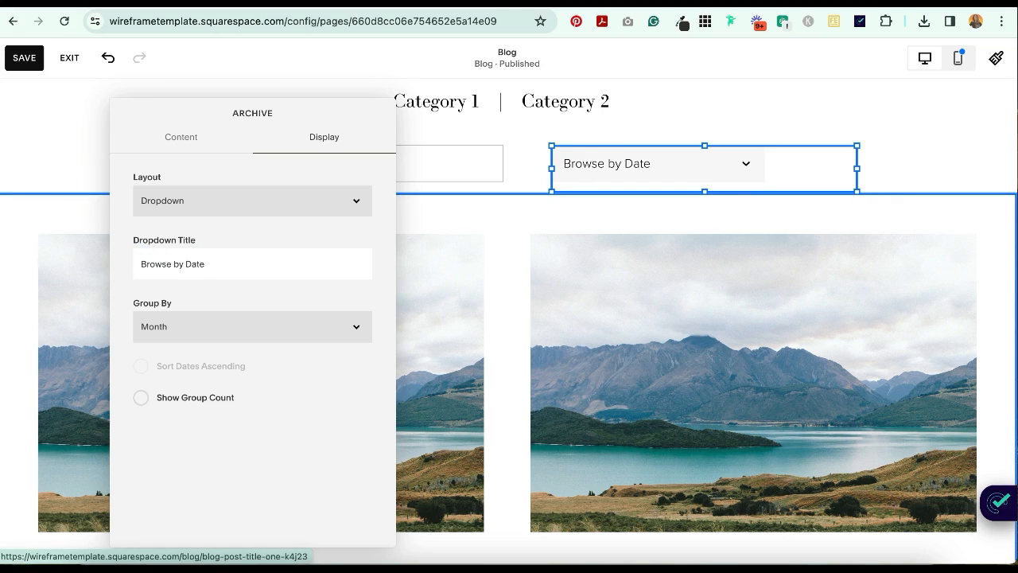
left_click(334, 327)
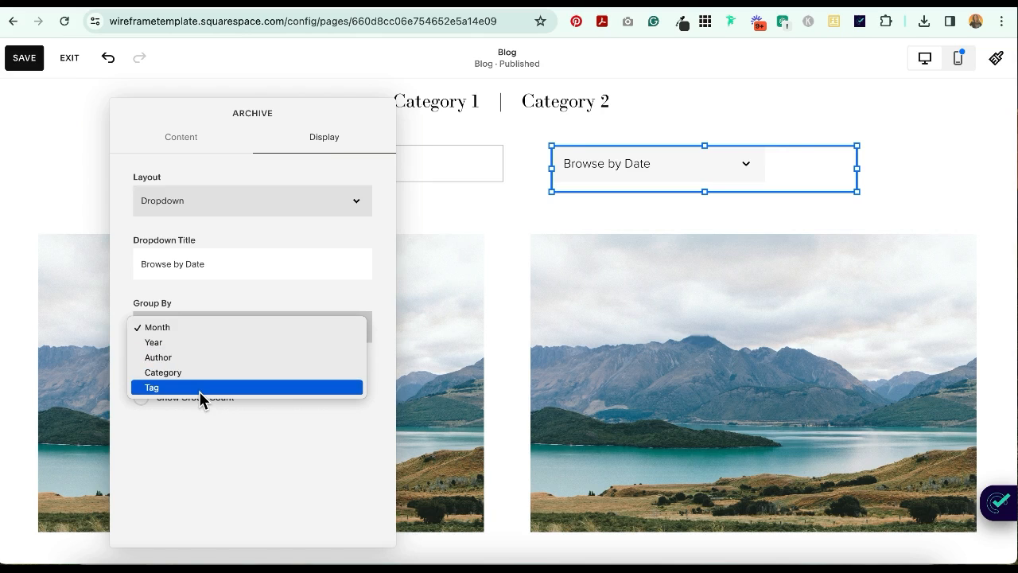
key("Escape")
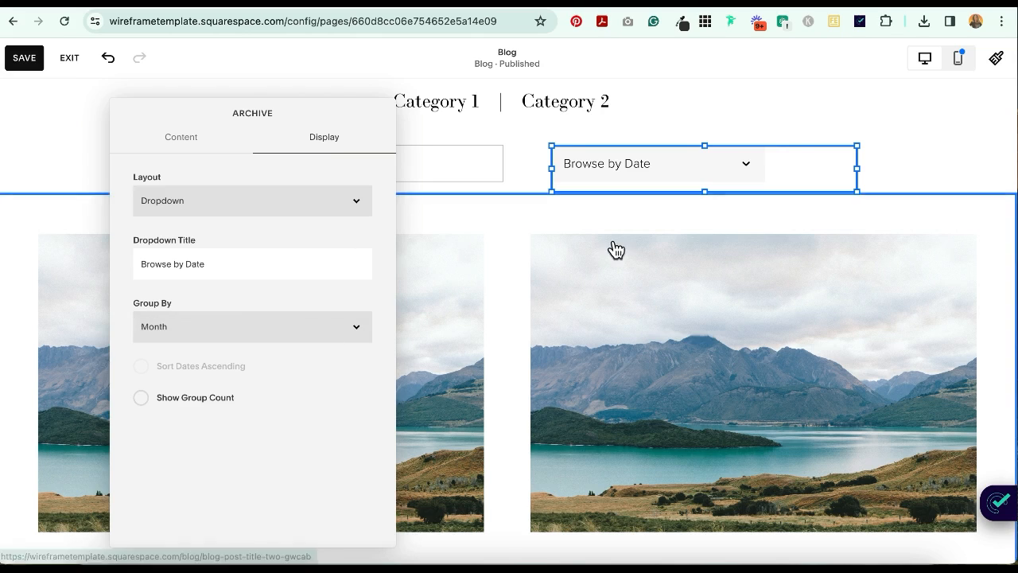
left_click(209, 400)
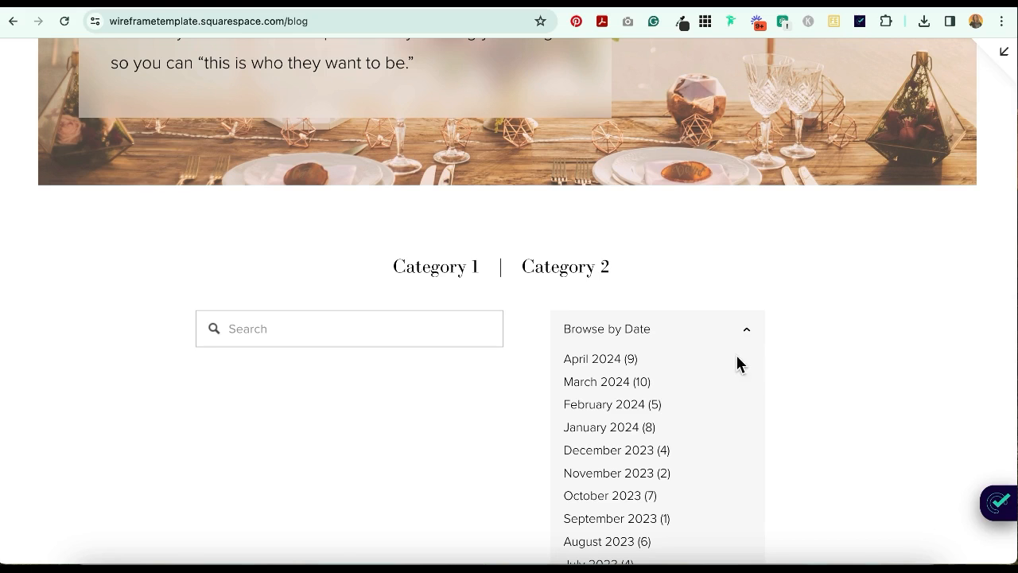
Step: Collapse the Browse by Date dropdown in the full-page preview and review the blog page from the posts up to the banner
scroll(738, 364, "down", 2)
left_click(623, 219)
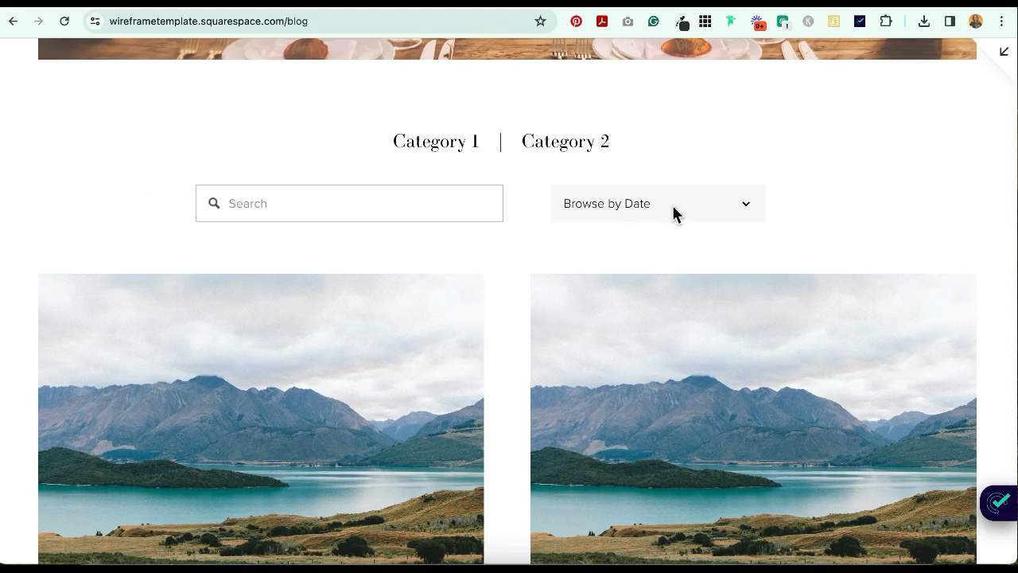
scroll(673, 207, "down", 1)
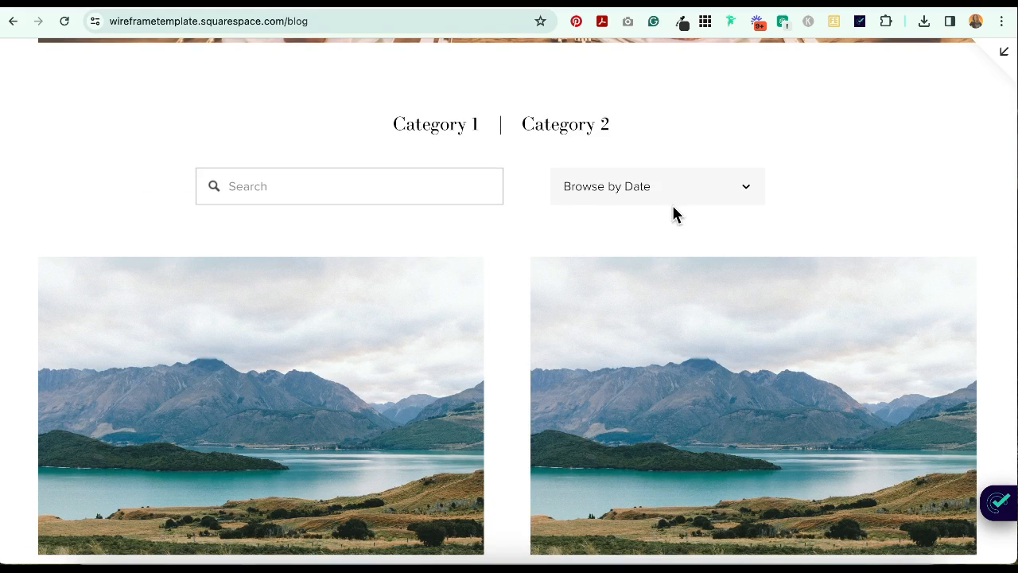
scroll(671, 203, "up", 10)
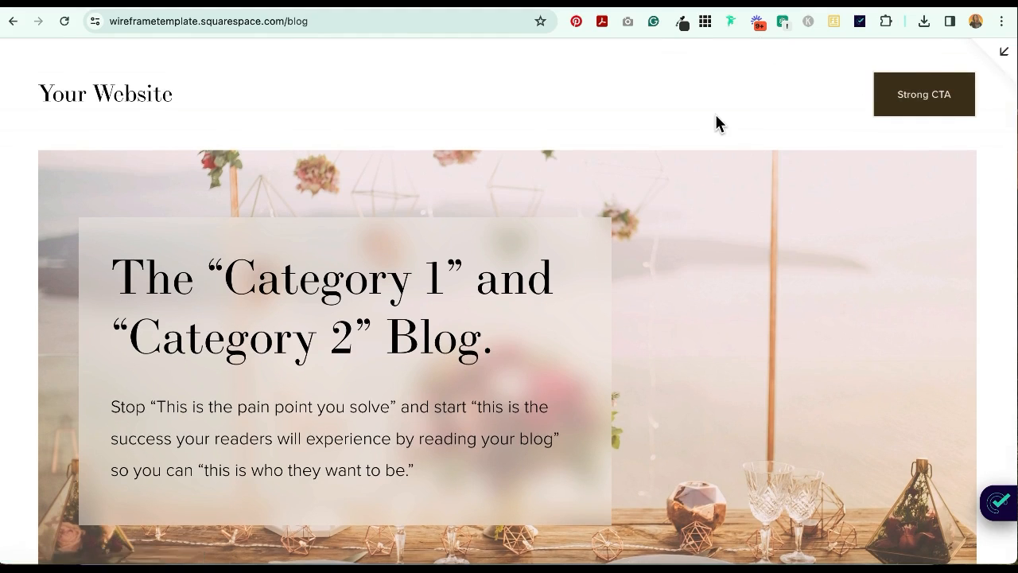
Step: Leave the full-page preview and review the mobile blog page from the banner through the search and archive blocks to the posts
key("Escape")
scroll(600, 327, "down", 3)
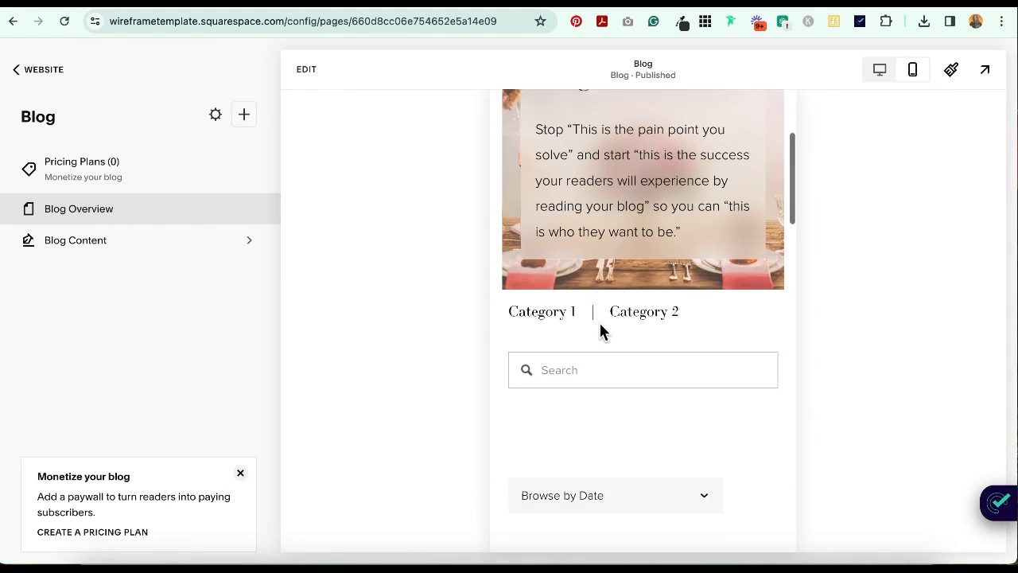
scroll(601, 332, "down", 3)
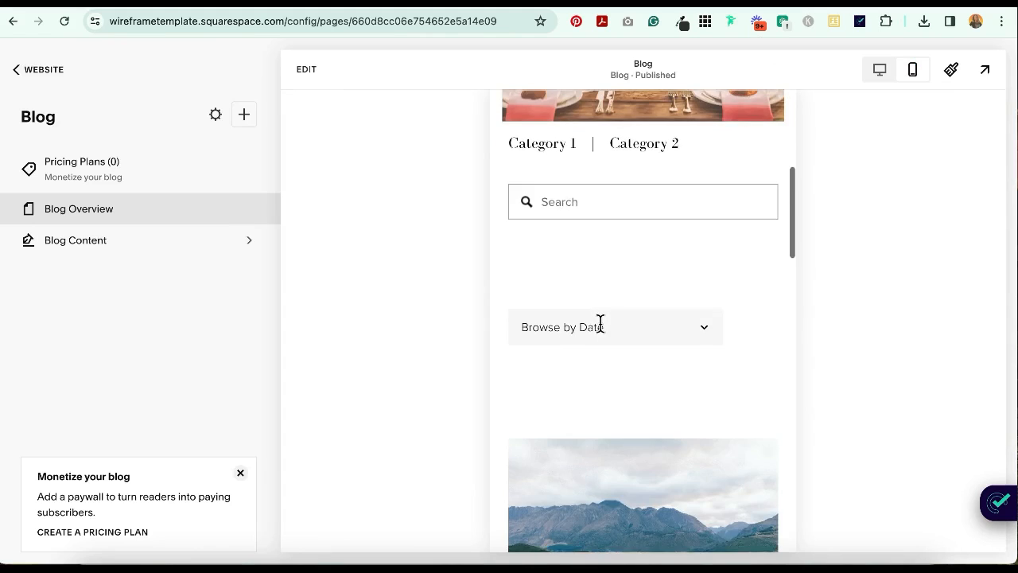
scroll(602, 332, "down", 4)
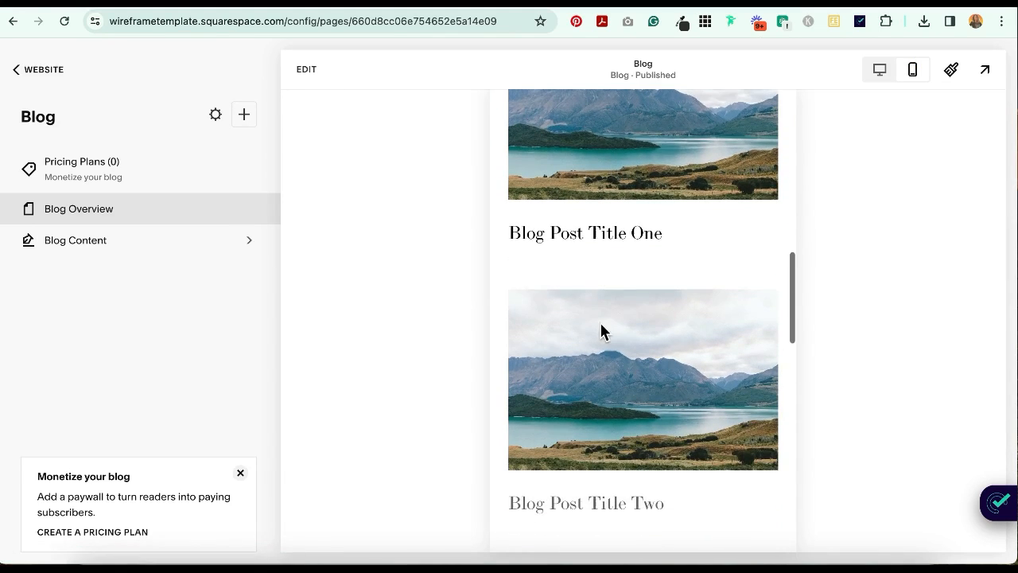
scroll(602, 332, "down", 1)
scroll(602, 331, "down", 1)
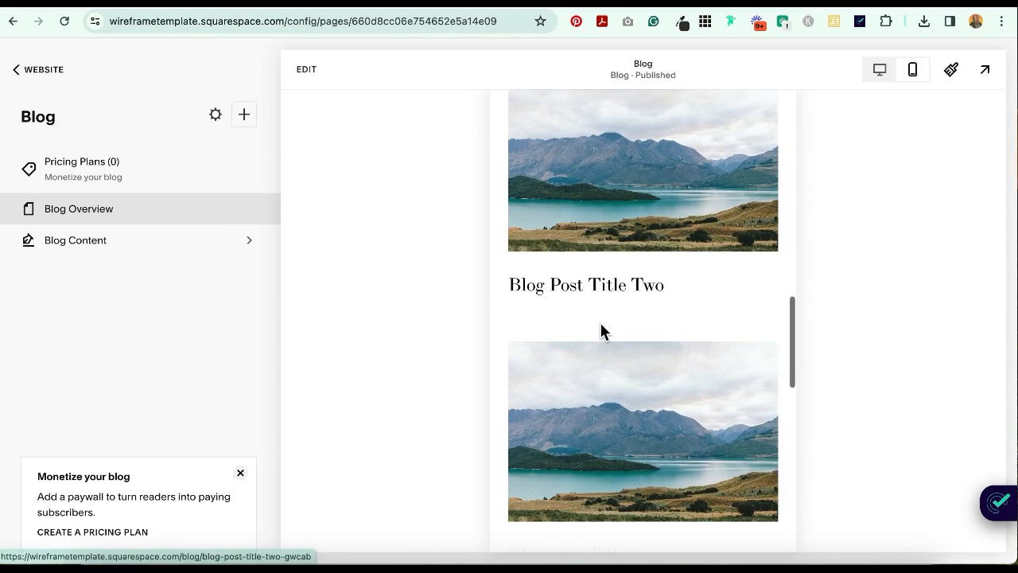
scroll(600, 320, "down", 1)
scroll(600, 320, "up", 15)
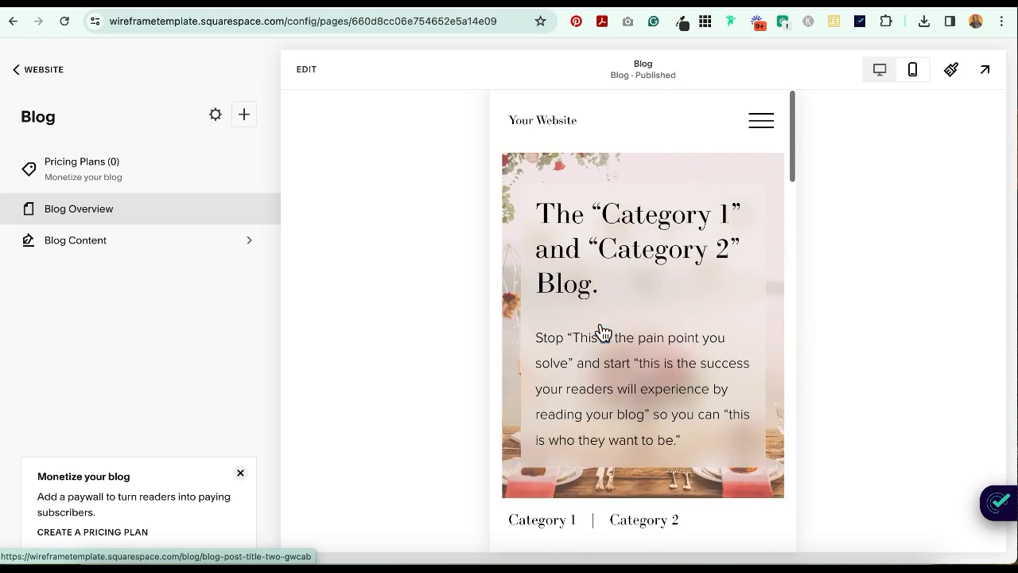
scroll(602, 327, "down", 2)
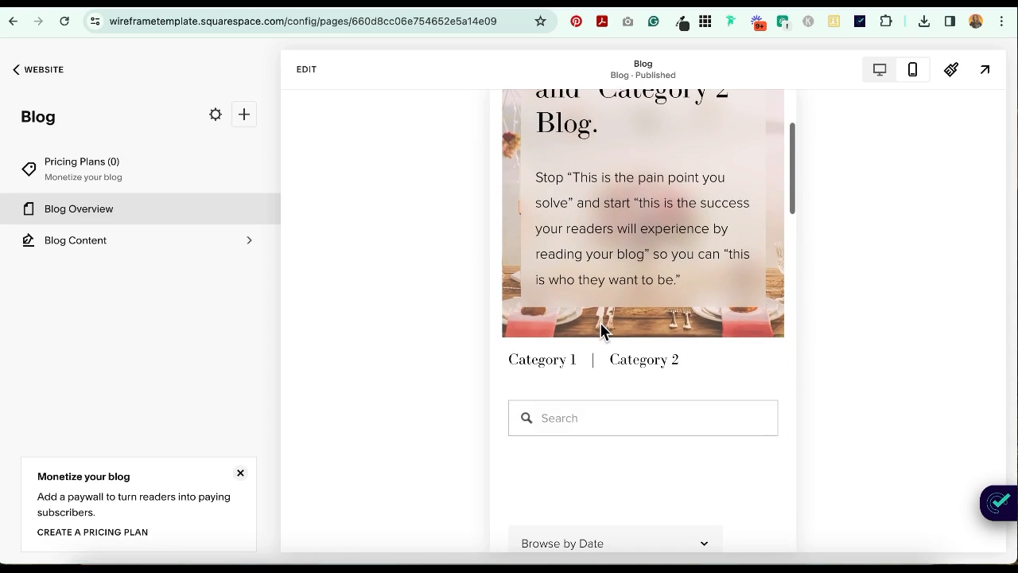
Step: Shorten the Browse by Date archive block in the mobile layout by raising its lower edge to reduce the empty space
left_click(306, 69)
left_click(589, 464)
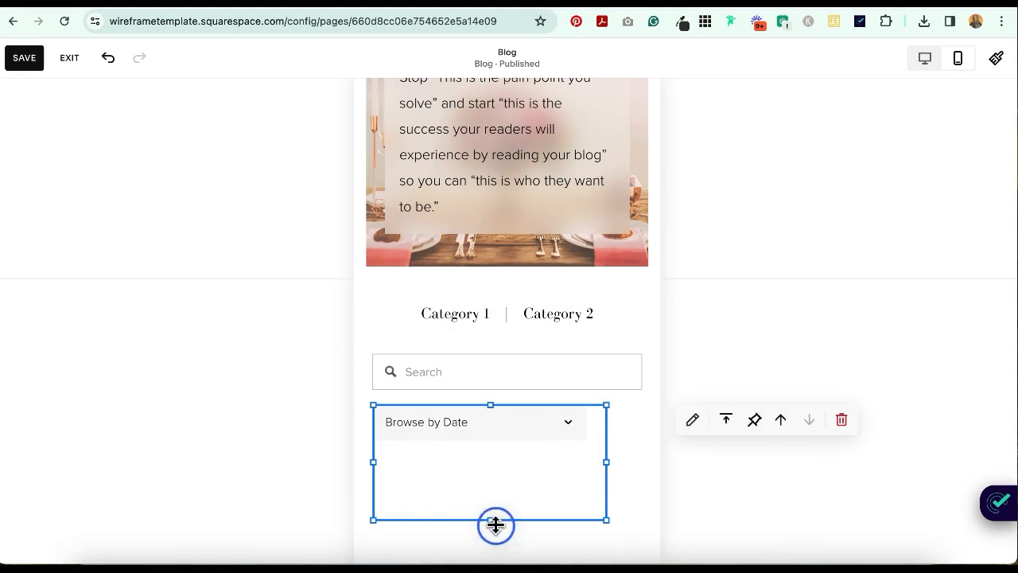
left_click_drag(493, 522, 494, 483)
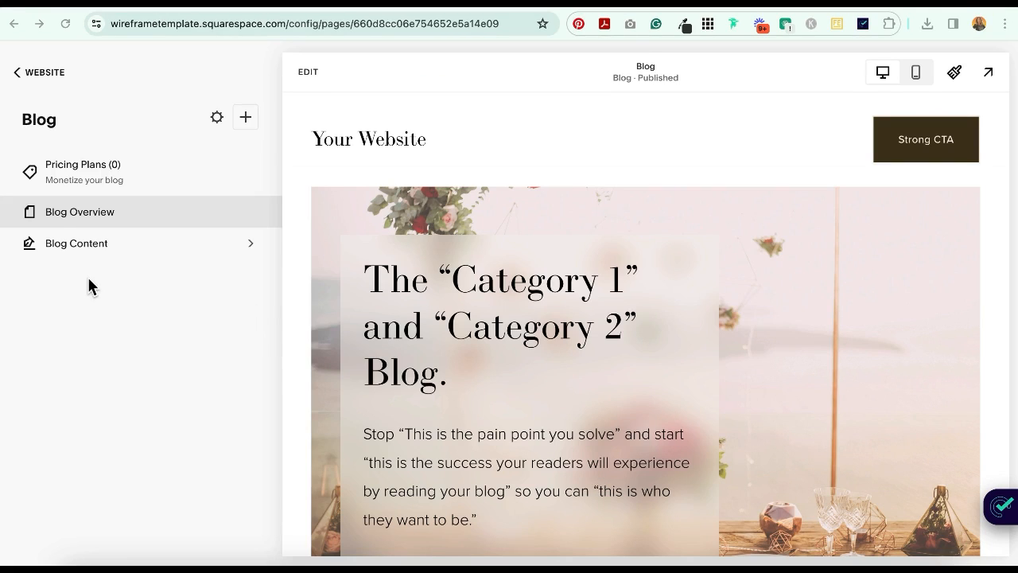
Step: Open Blog Post Title One from the blog content for editing and retitle it "Blog Post Template"
left_click(82, 245)
left_click(84, 253)
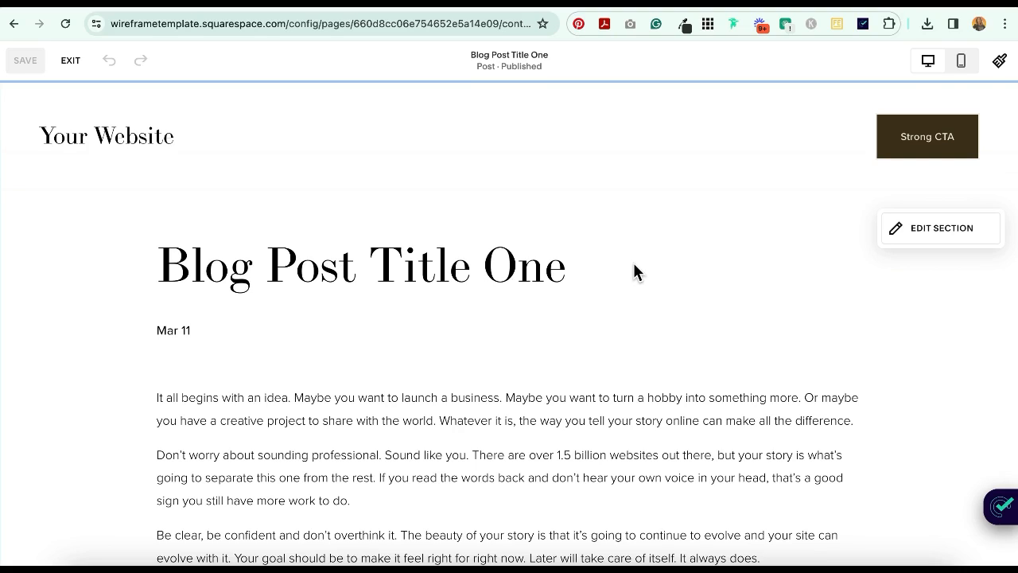
scroll(634, 271, "down", 1)
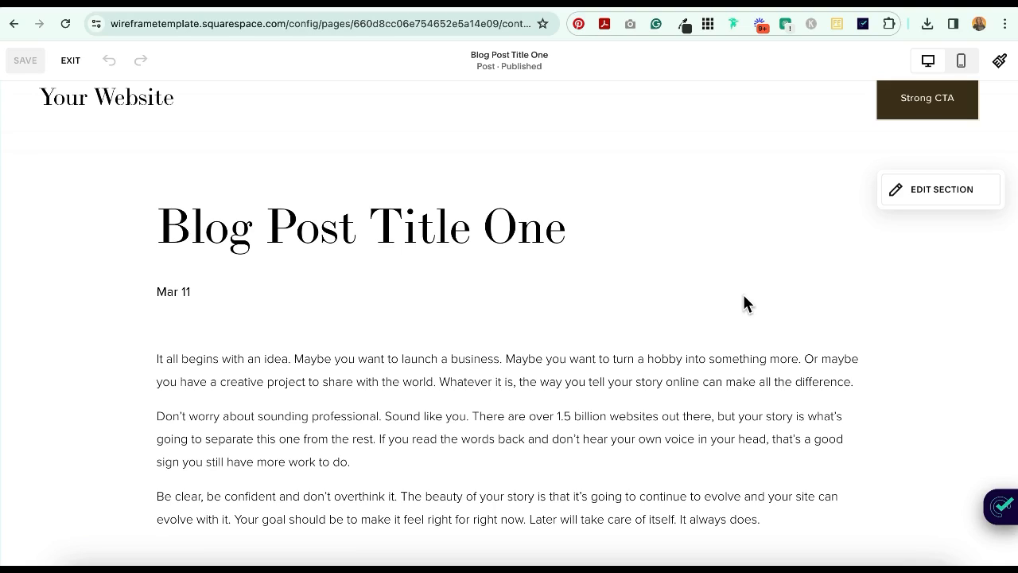
triple_click(585, 242)
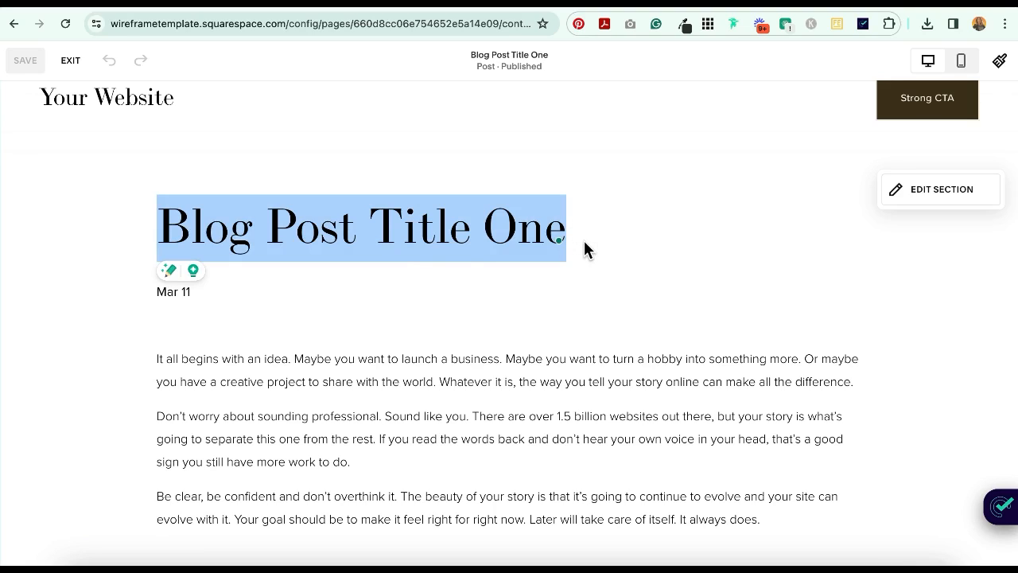
type("Blog Post Template")
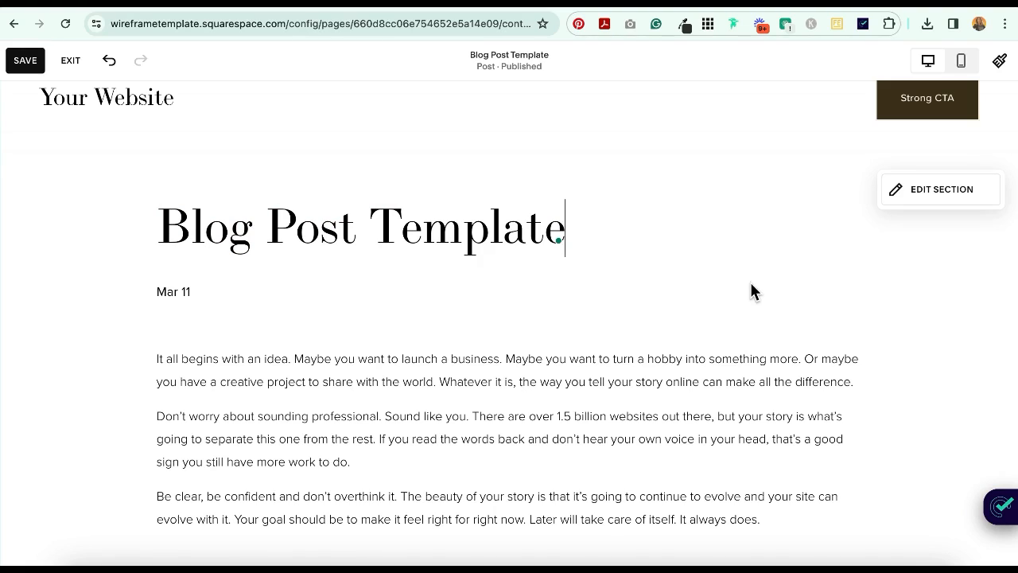
Step: Add a blank line after the first and second body paragraphs of the post and review the spacing
scroll(828, 331, "down", 2)
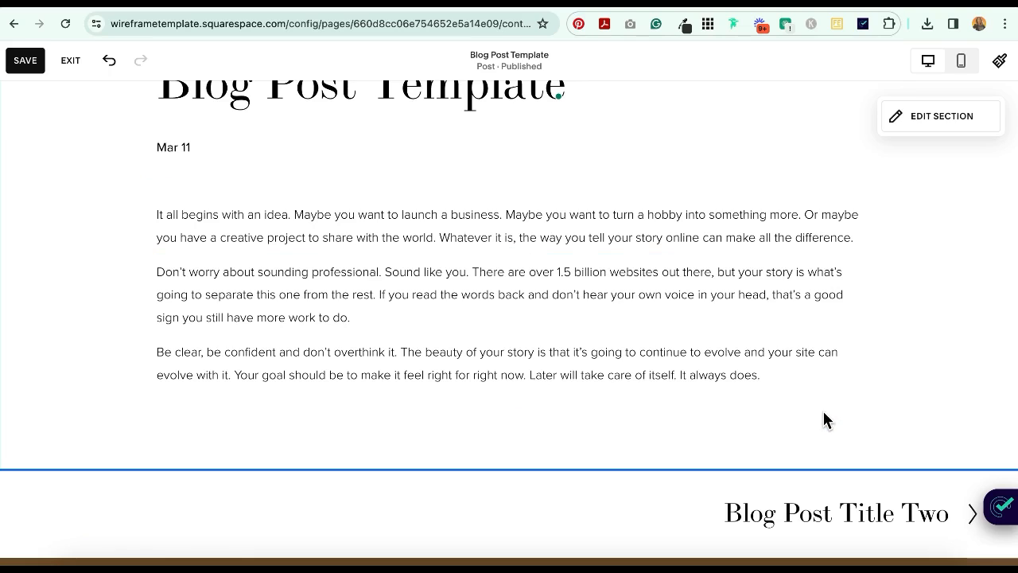
left_click(607, 352)
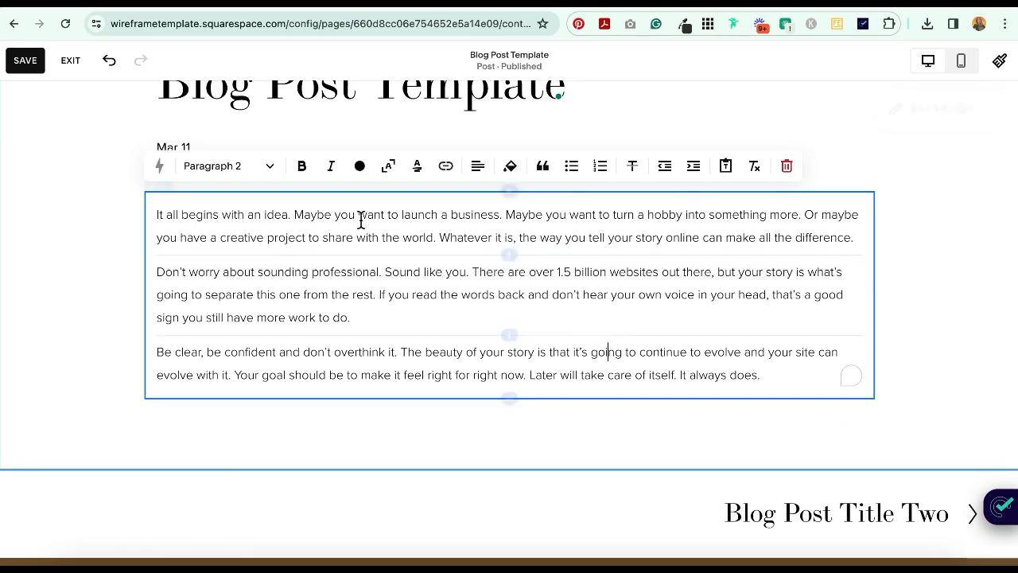
left_click(859, 239)
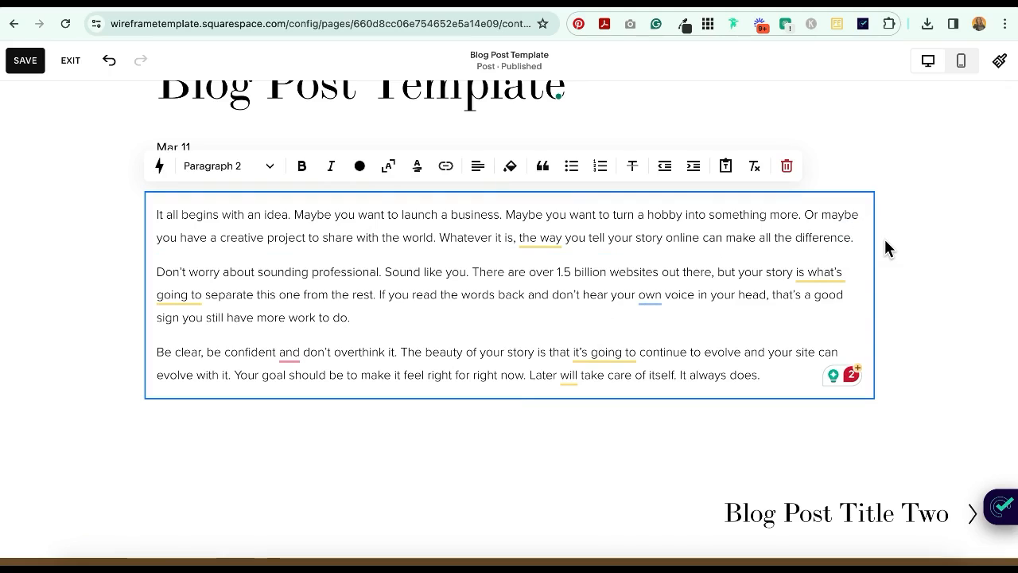
key("Return")
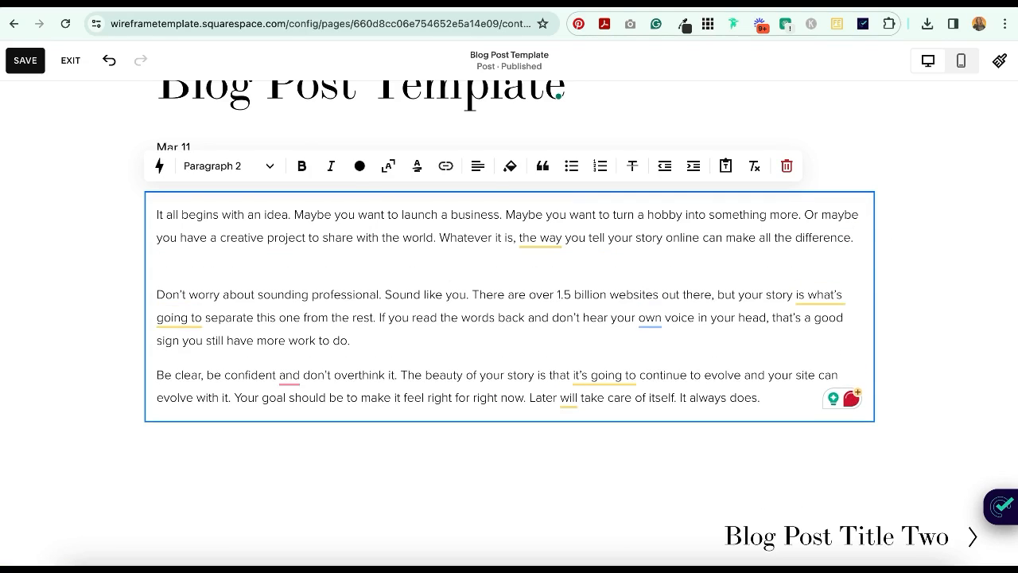
left_click(379, 345)
left_click(97, 398)
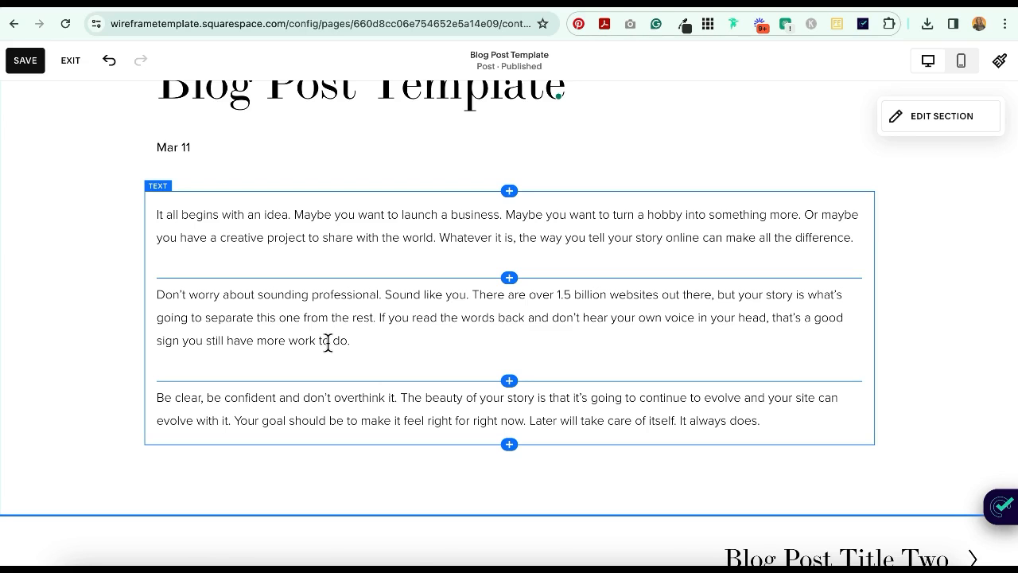
scroll(944, 313, "down", 1)
scroll(945, 314, "up", 5)
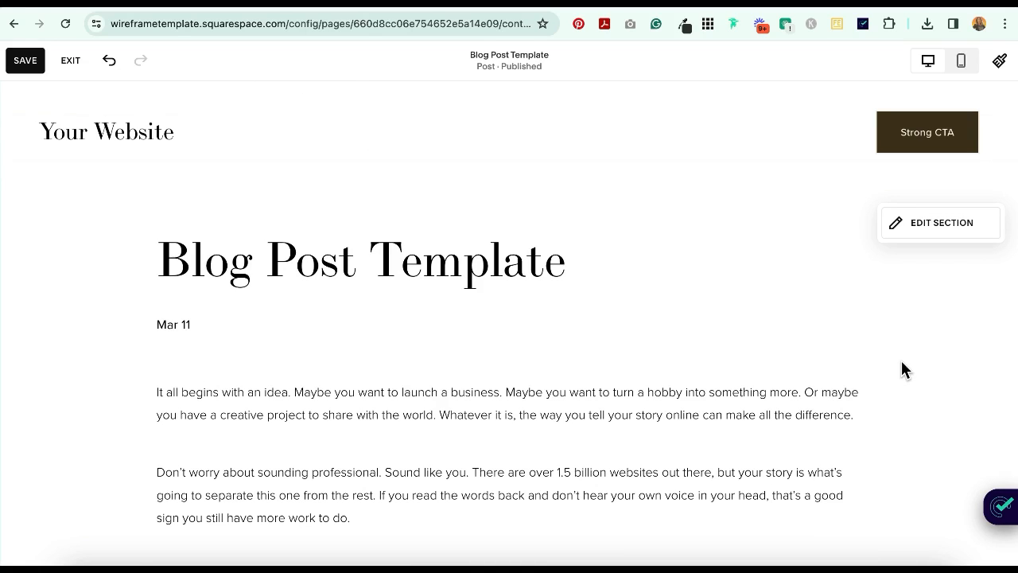
scroll(902, 362, "down", 5)
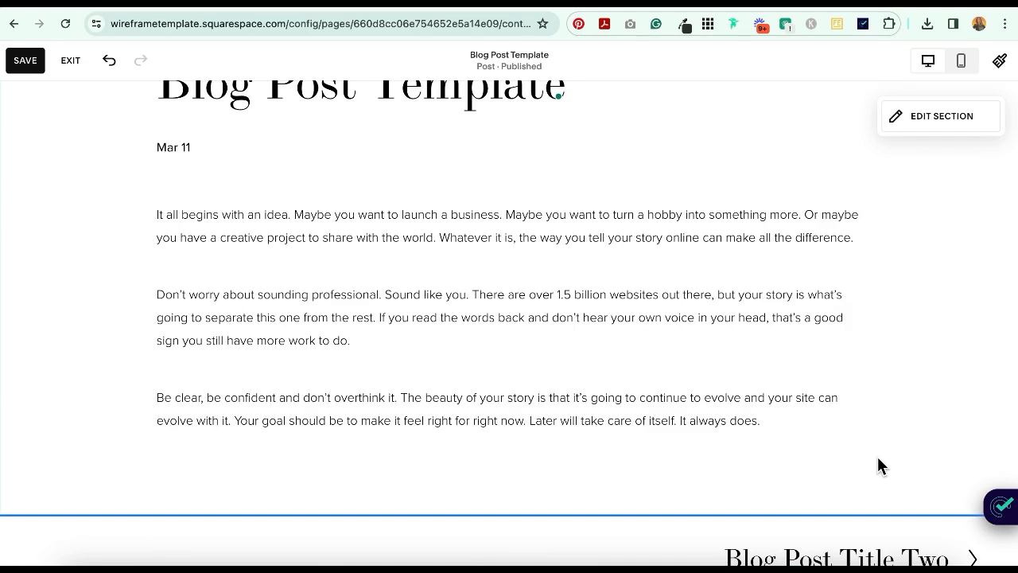
scroll(819, 437, "up", 3)
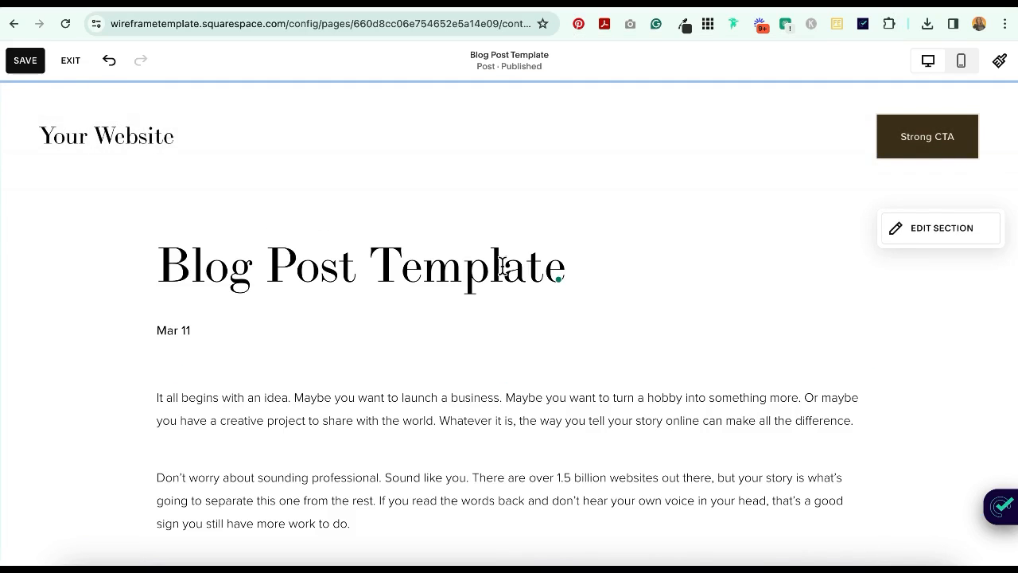
Step: Try the Heading 3 style on the post's first Subheading line and set it back to Heading 2
scroll(502, 268, "down", 5)
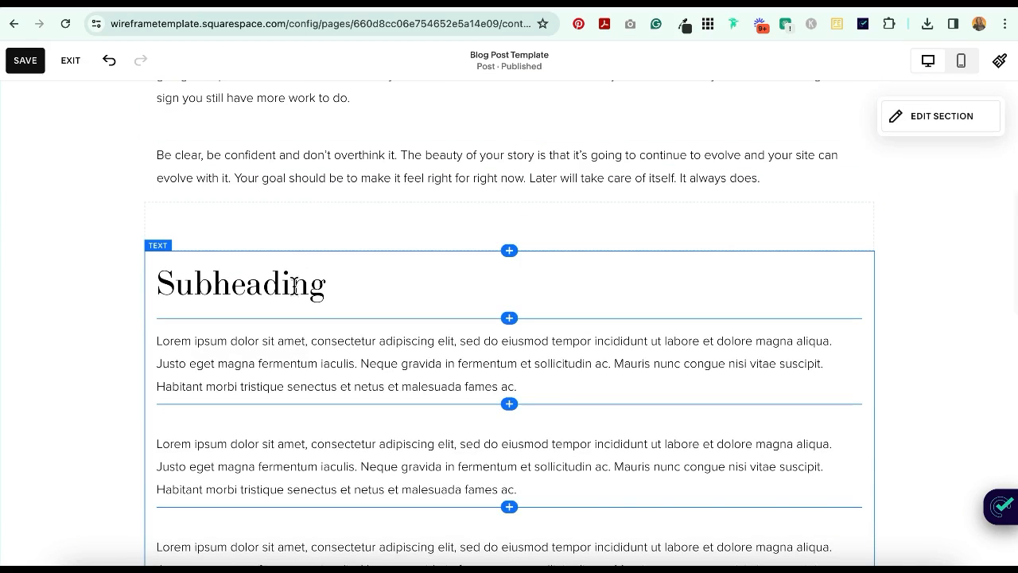
left_click(293, 285)
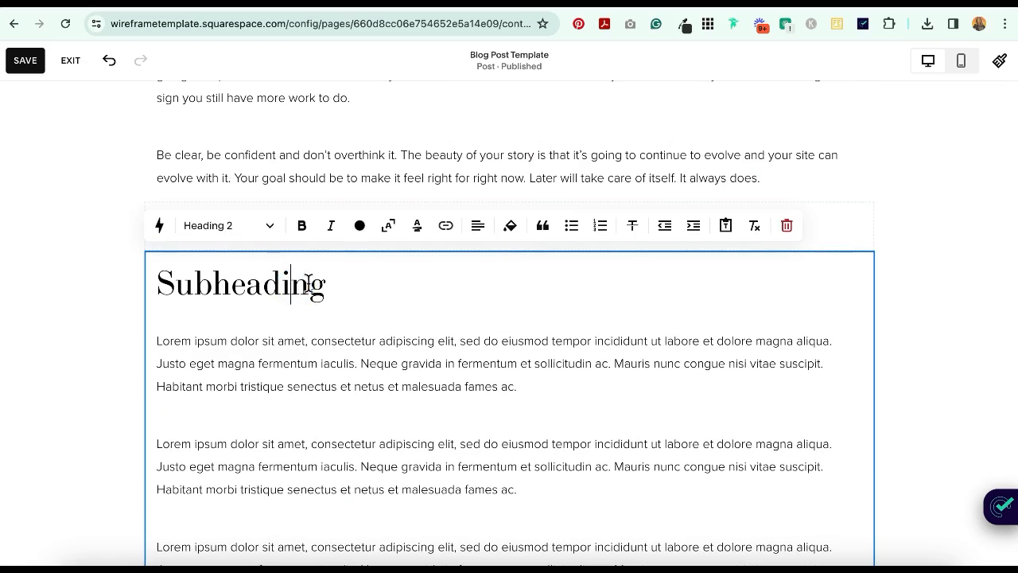
left_click(231, 229)
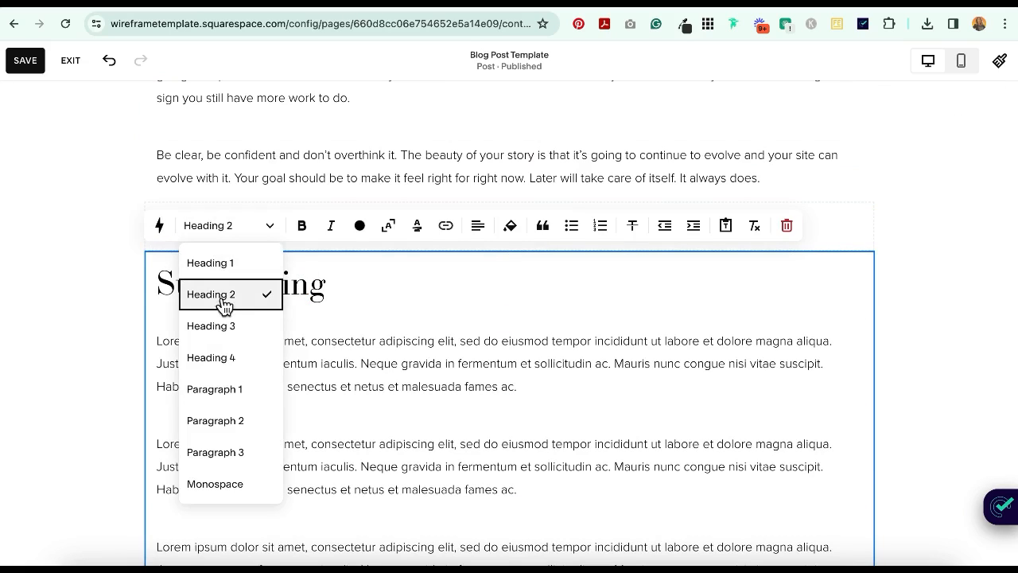
left_click(227, 325)
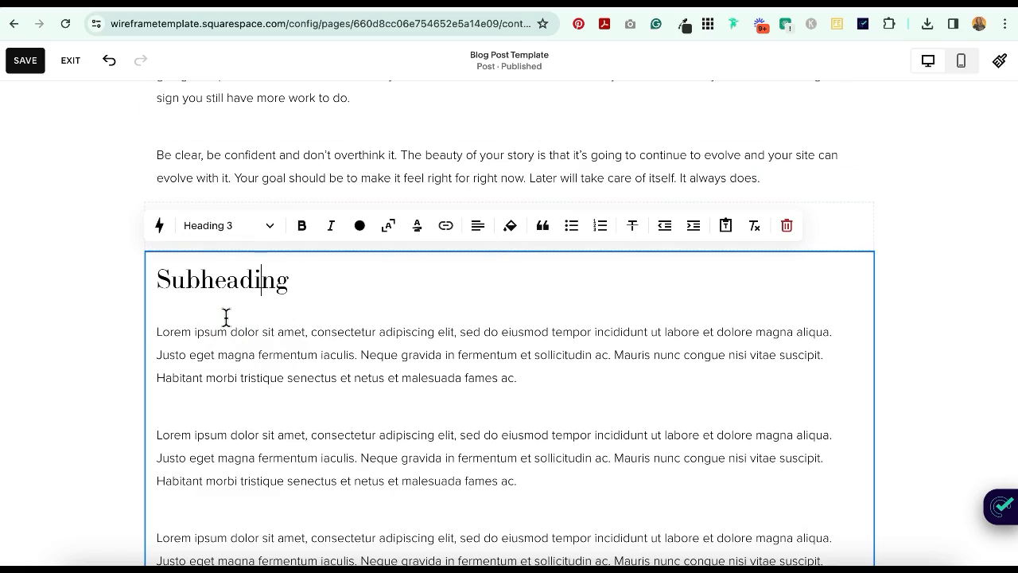
left_click(241, 229)
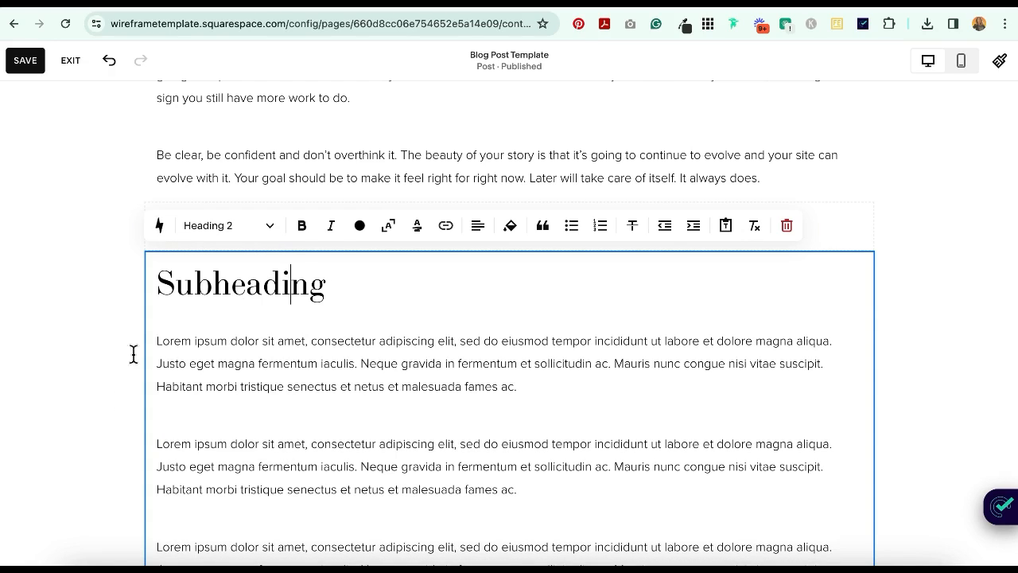
left_click(84, 403)
Step: Insert an image block above the next Subheading and set its design to Card
scroll(528, 159, "down", 5)
left_click(509, 168)
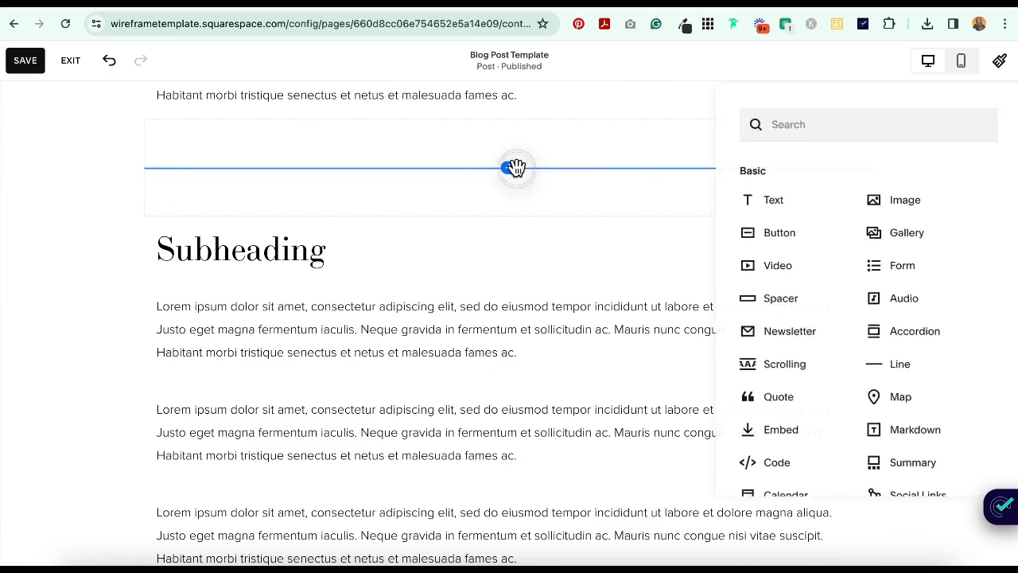
left_click(880, 201)
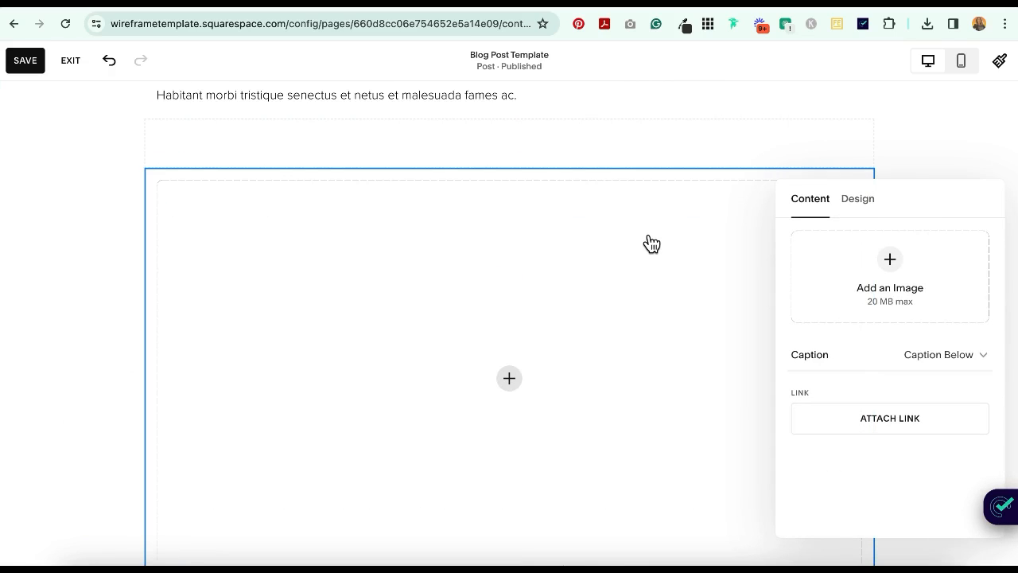
left_click(858, 198)
left_click(941, 267)
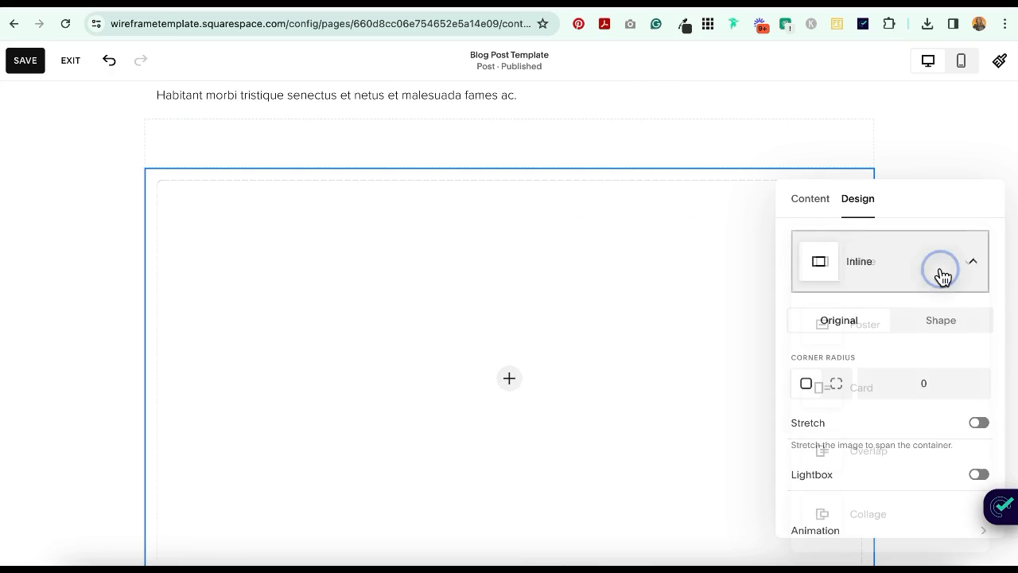
left_click(875, 386)
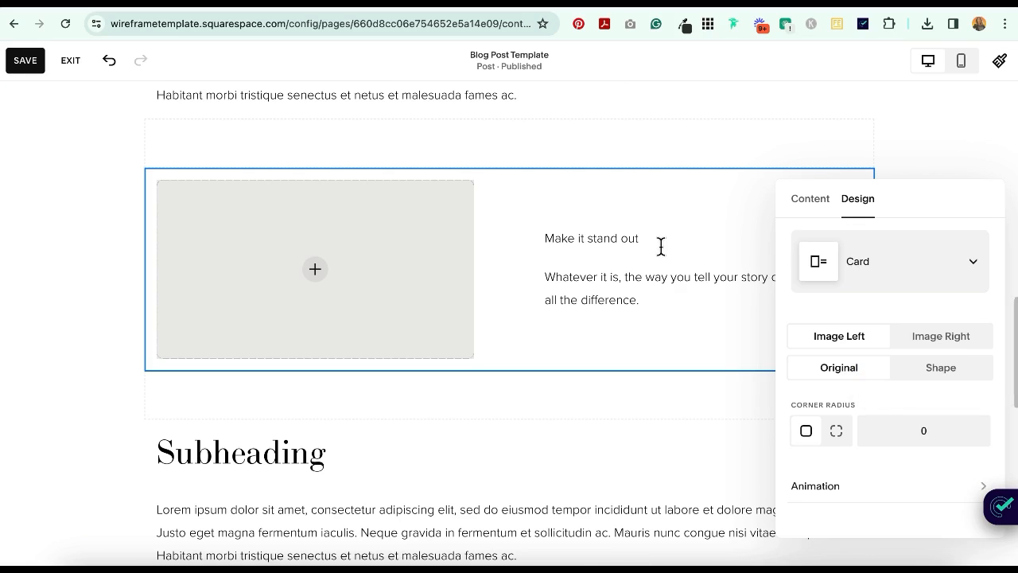
Step: Delete the placeholder title "Make it stand out" and the subtitle text from the image card
left_click_drag(661, 238, 536, 237)
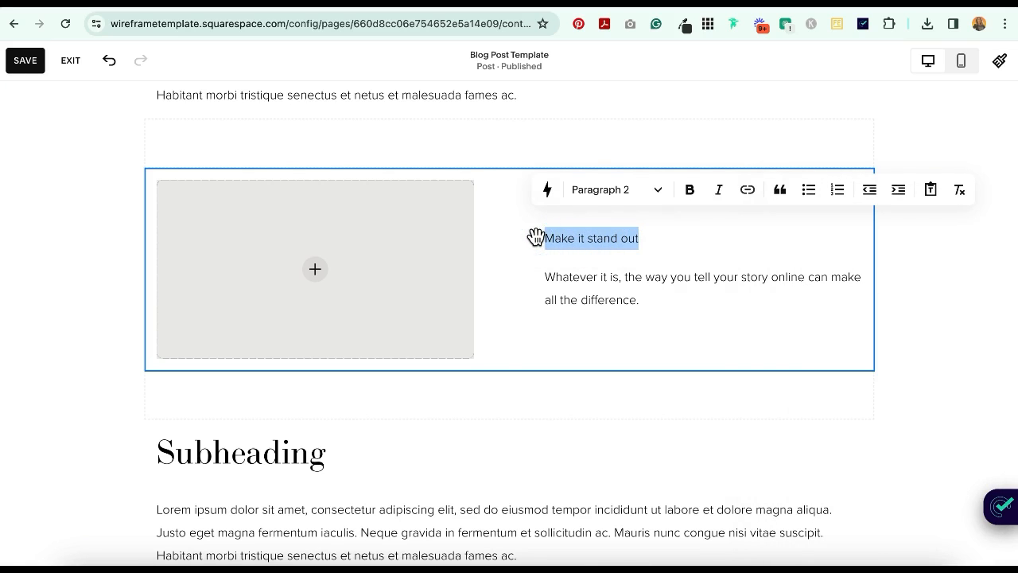
type("\\")
key("BackSpace")
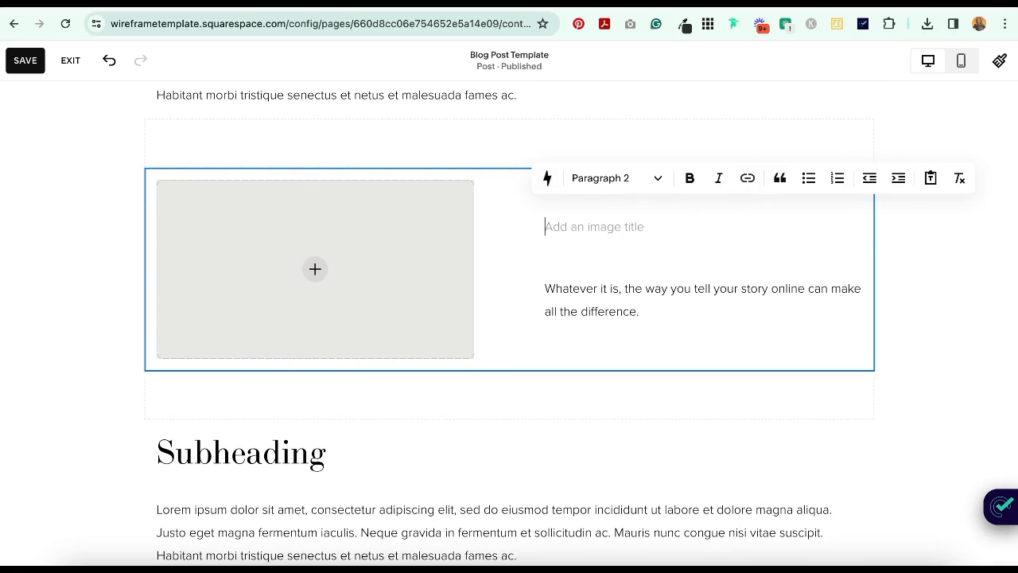
left_click_drag(654, 312, 530, 286)
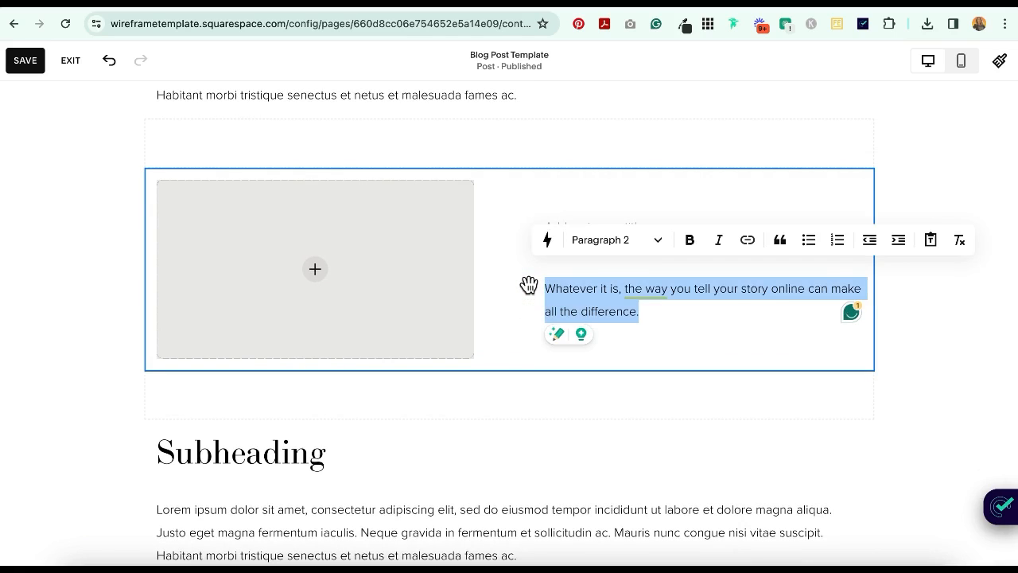
key("BackSpace")
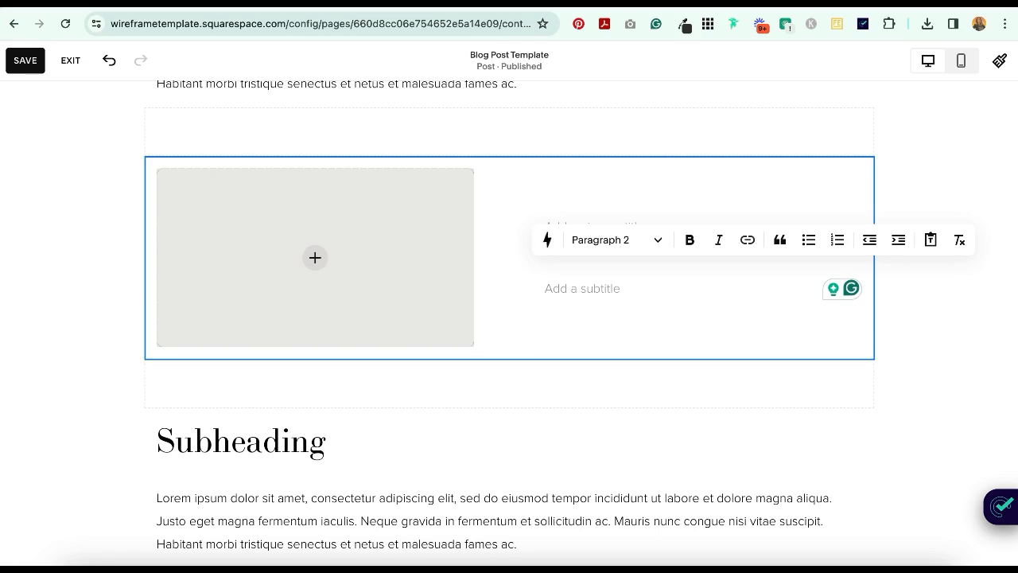
left_click(81, 280)
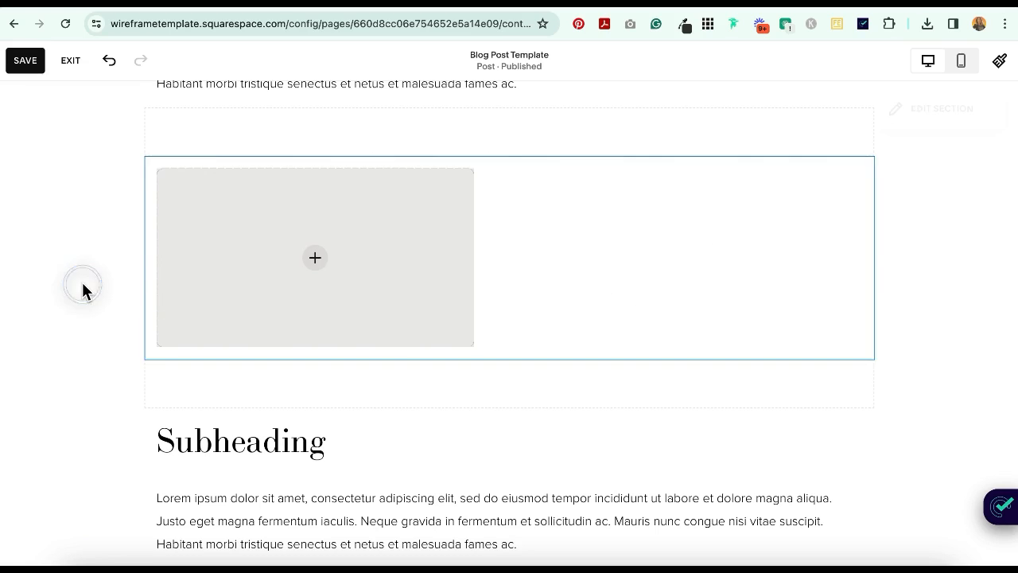
Step: Change the image block's design from Card to the plain full-width layout and review how it sits between the paragraphs and the Subheading
left_click(381, 285)
left_click(231, 129)
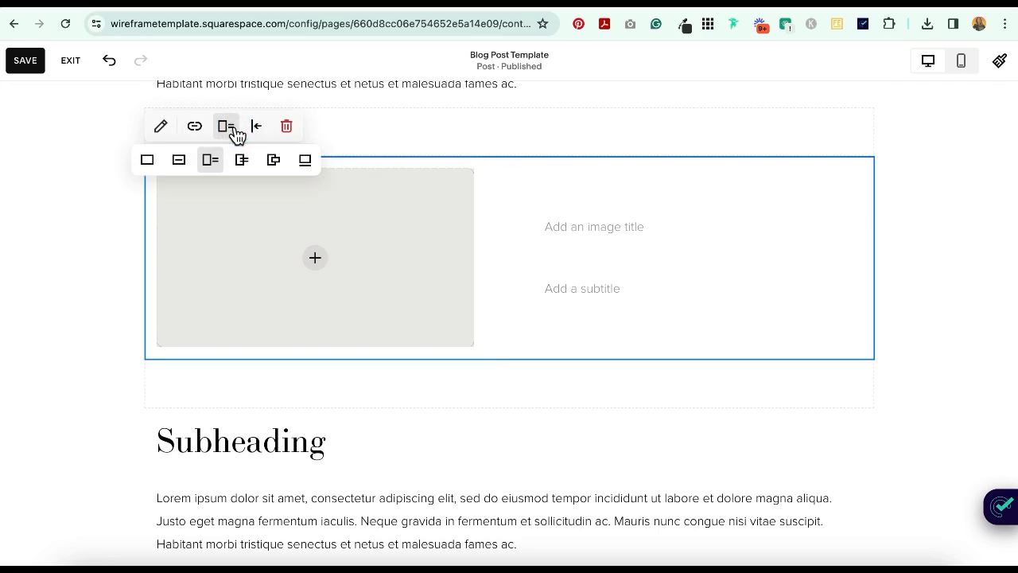
left_click(147, 161)
left_click(82, 230)
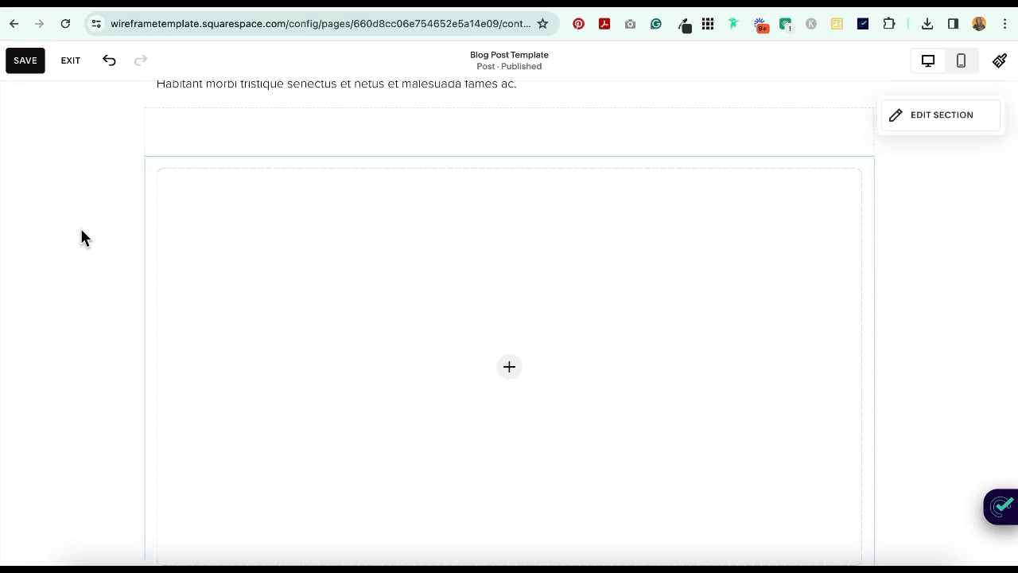
scroll(82, 231, "down", 3)
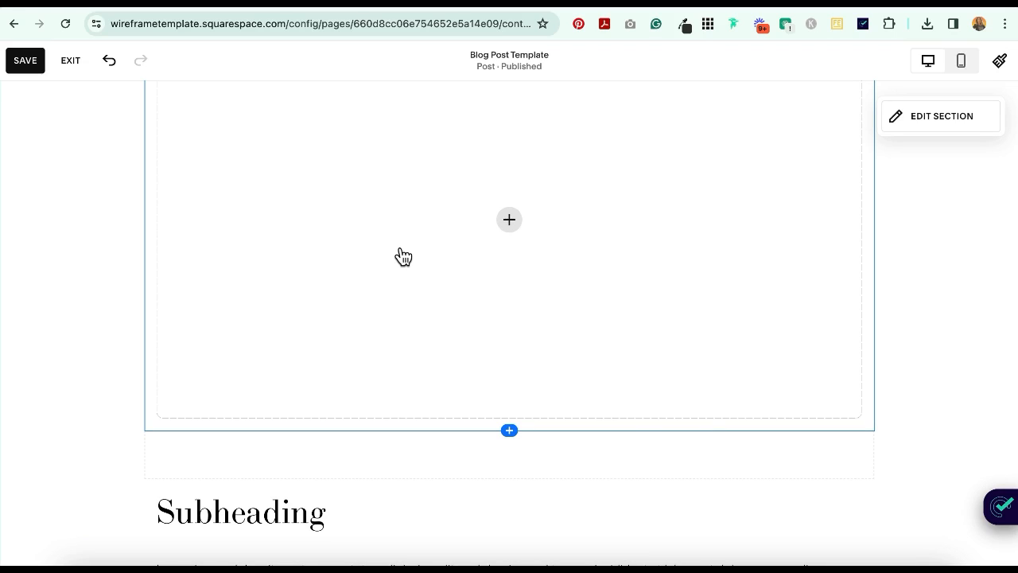
scroll(902, 368, "up", 4)
scroll(902, 368, "down", 2)
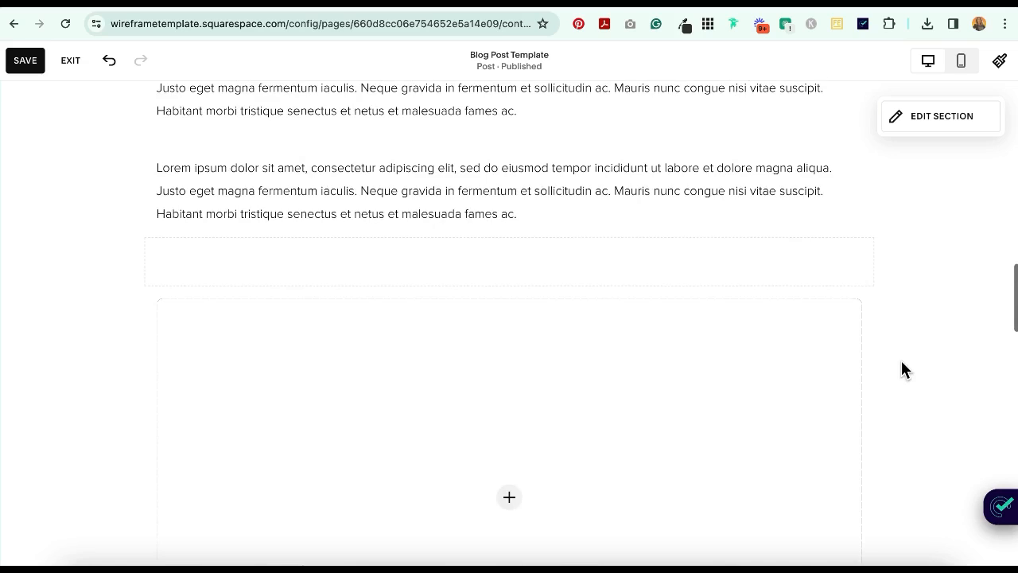
scroll(565, 348, "down", 2)
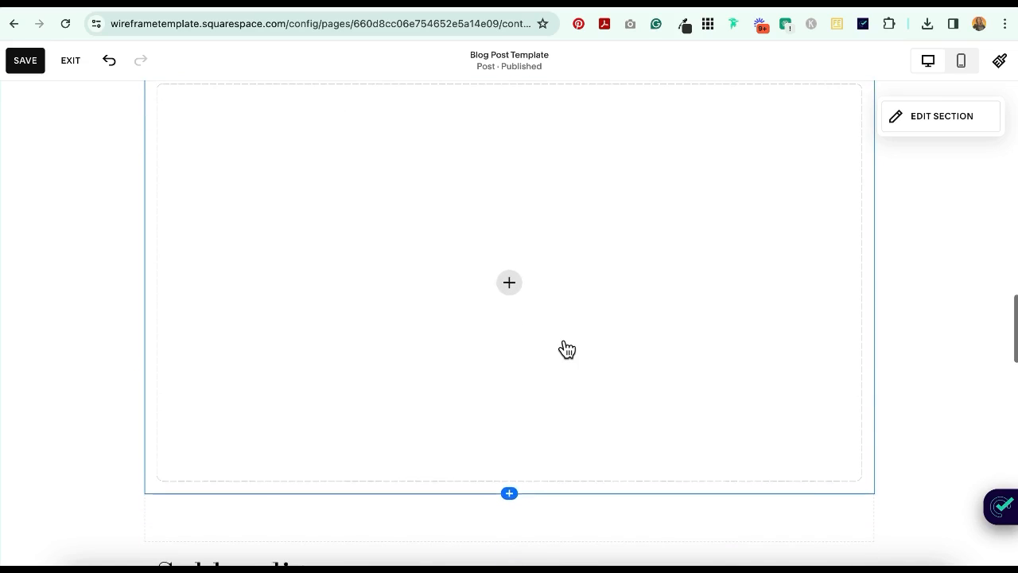
scroll(565, 347, "up", 2)
scroll(566, 348, "down", 1)
scroll(566, 349, "down", 1)
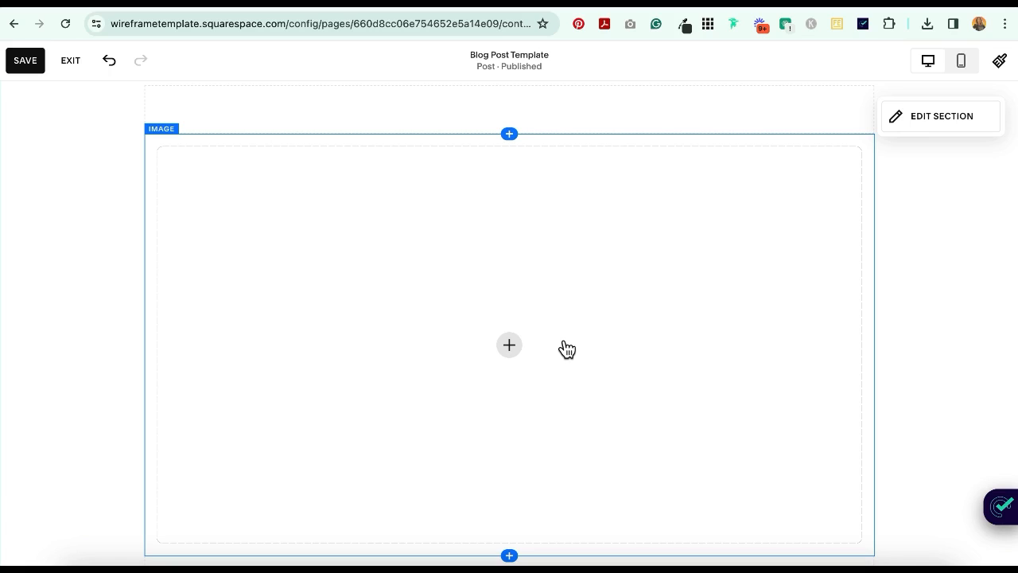
Step: Open the image block's content settings and look at the image alt text field
left_click(160, 136)
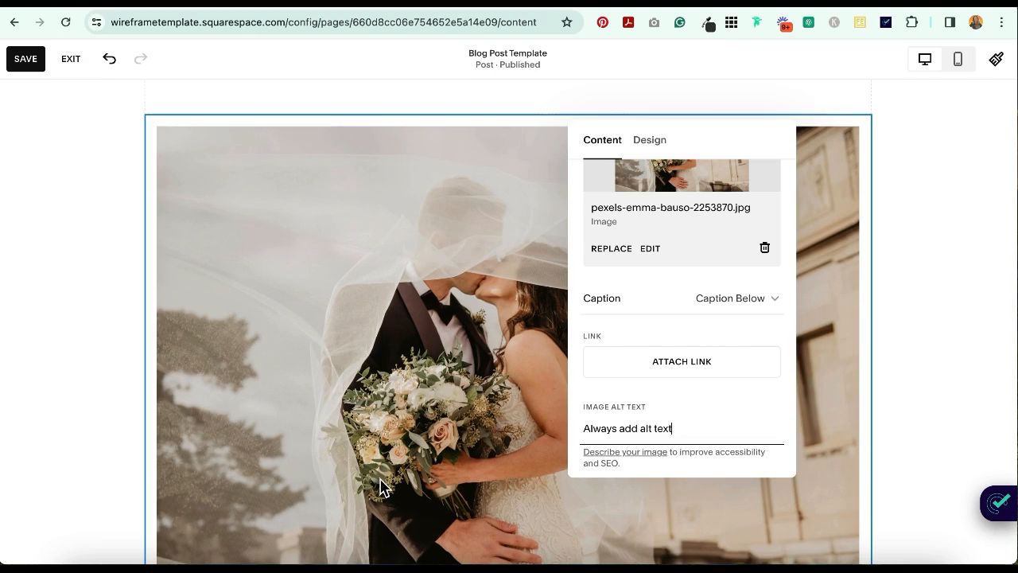
scroll(382, 484, "down", 2)
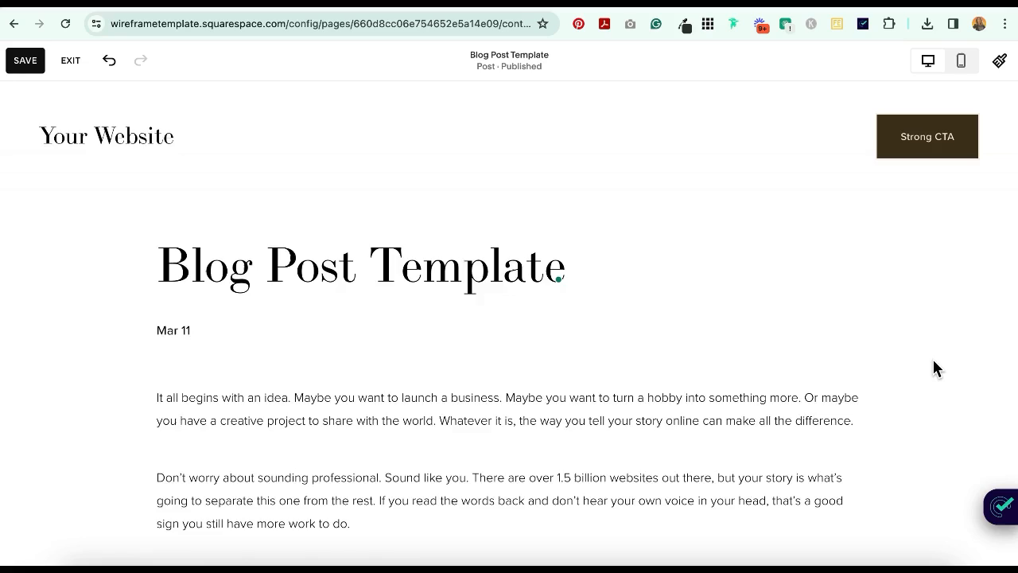
Step: Review the post from the intro paragraphs through the lead generator image to the related posts list
scroll(934, 364, "down", 5)
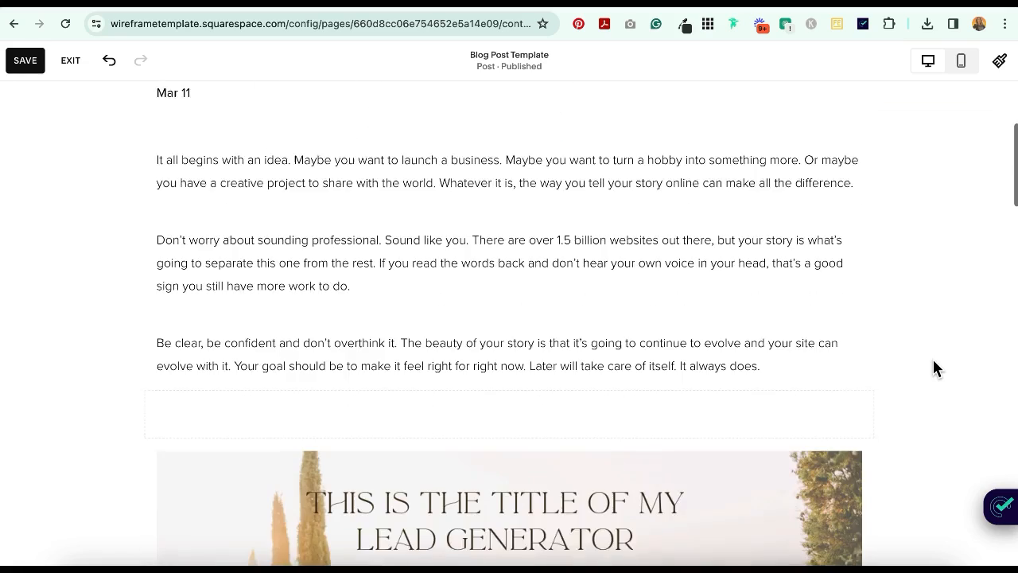
scroll(934, 365, "down", 4)
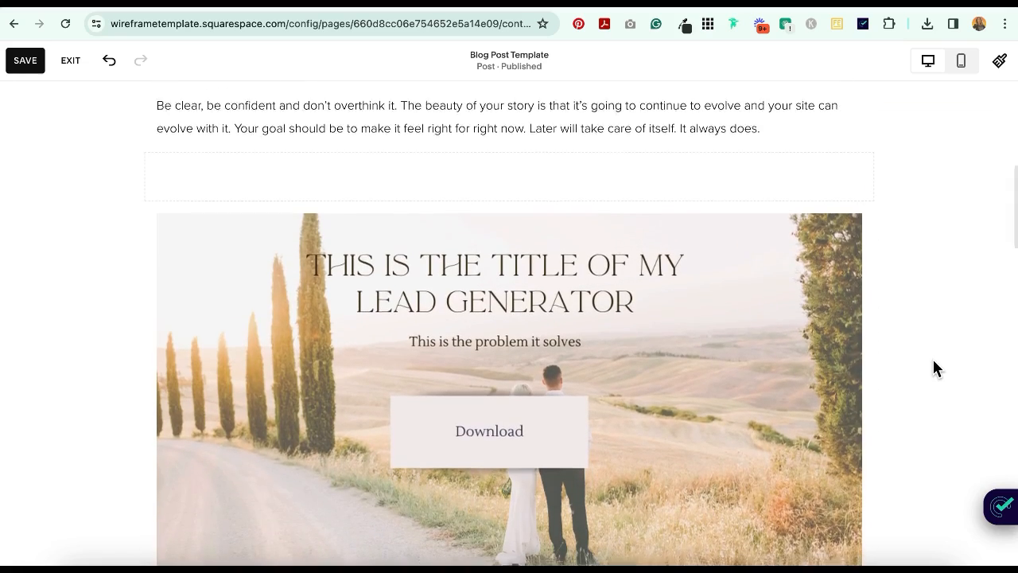
scroll(934, 362, "down", 2)
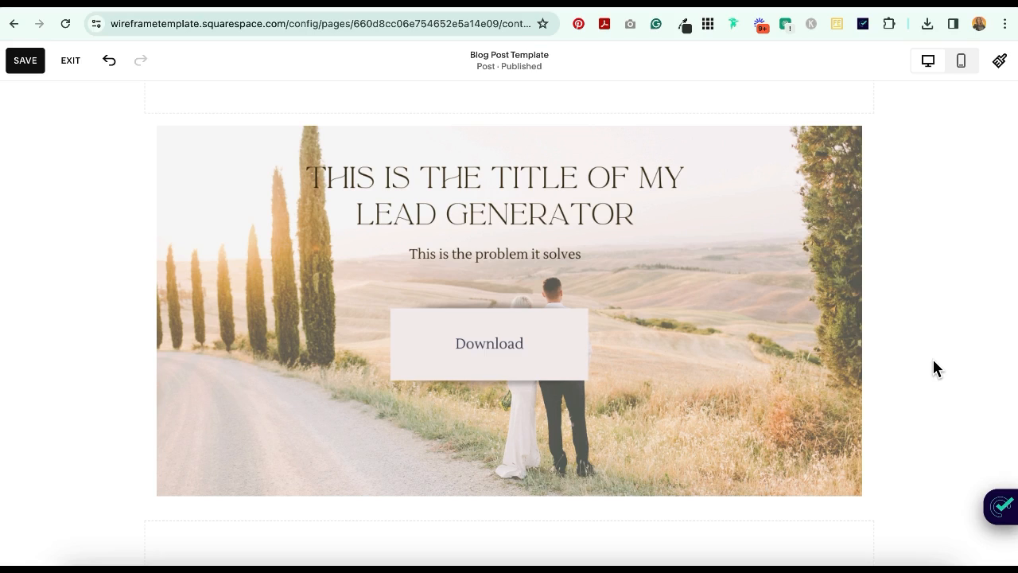
scroll(935, 367, "down", 10)
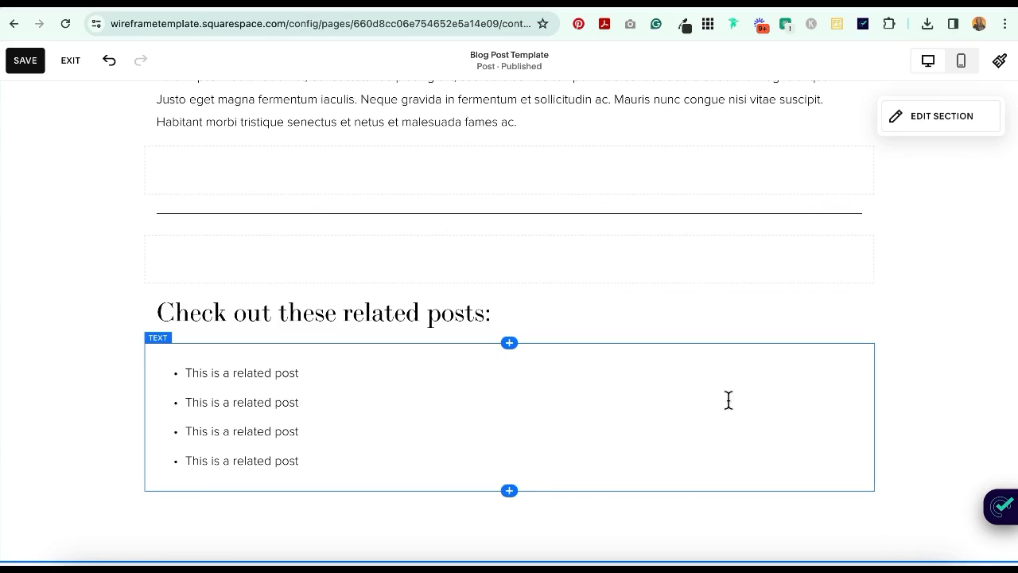
scroll(728, 399, "down", 2)
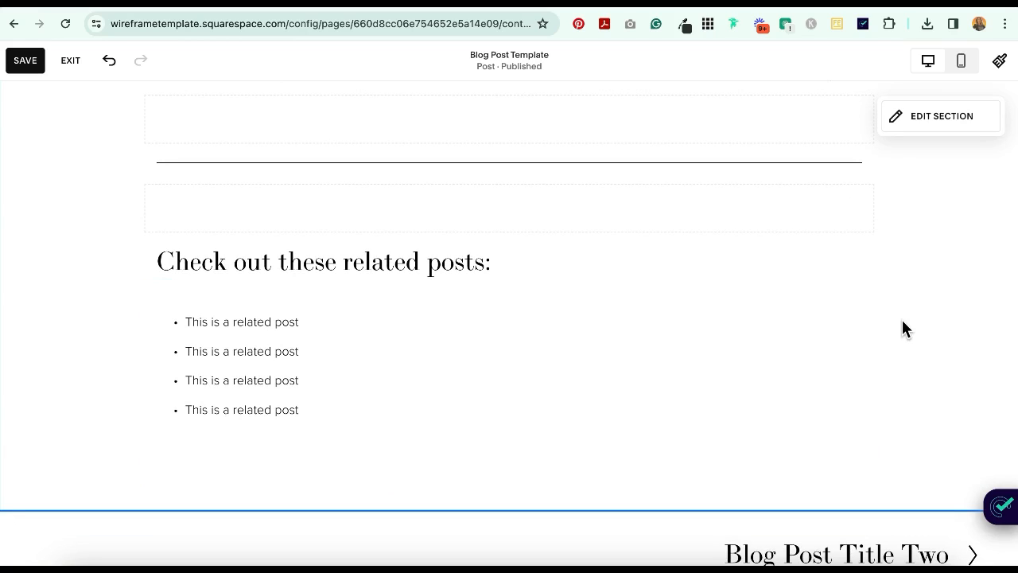
Step: Open the blog post section's format settings and turn on Show Author Profile
scroll(923, 271, "up", 15)
left_click(953, 222)
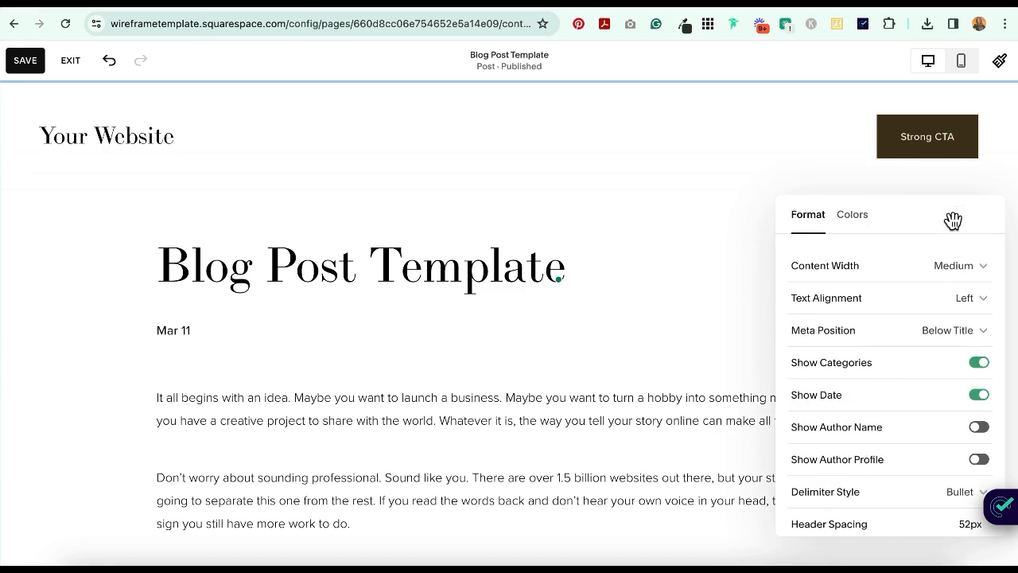
left_click_drag(927, 209, 832, 107)
scroll(800, 315, "down", 1)
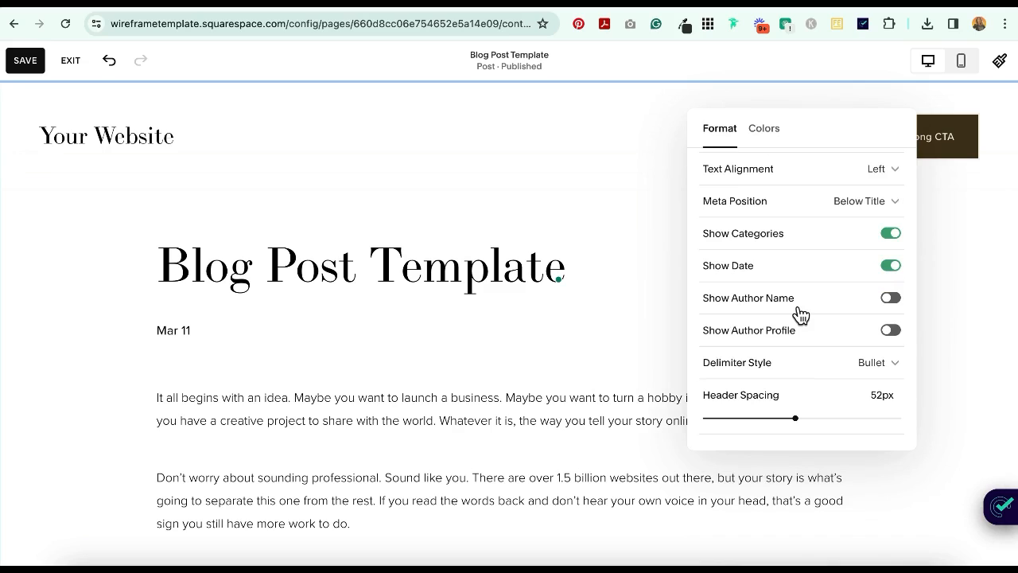
left_click(890, 330)
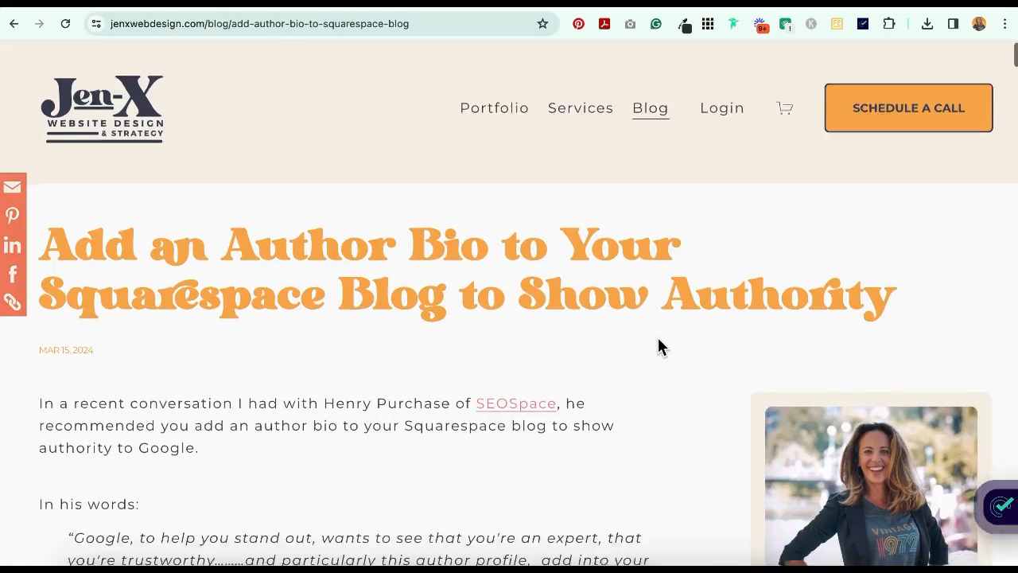
Step: Read through the article "Add an Author Bio to Your Squarespace Blog to Show Authority", including its bio page and SEO examples
scroll(657, 335, "down", 5)
scroll(658, 341, "down", 10)
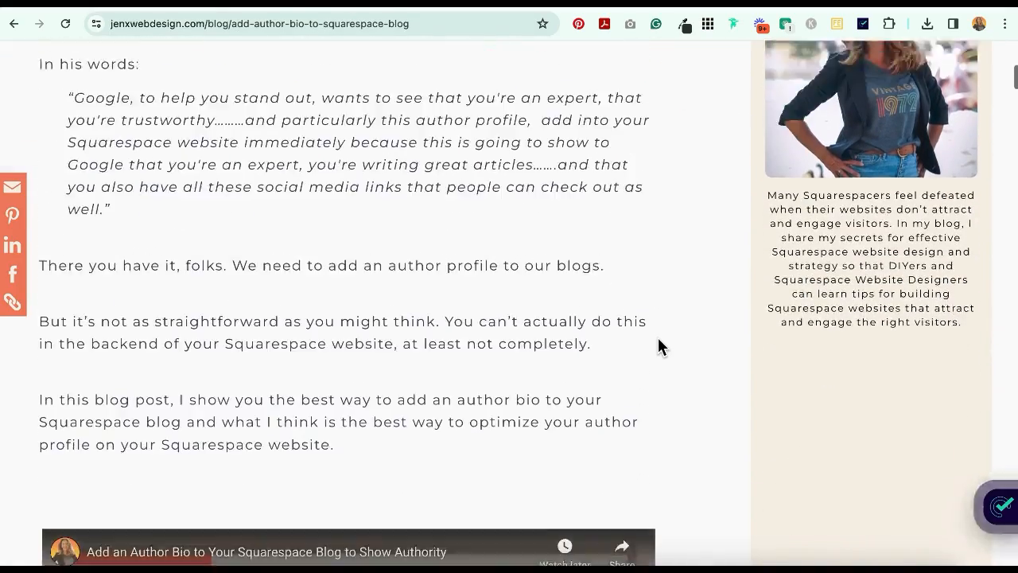
scroll(658, 341, "down", 15)
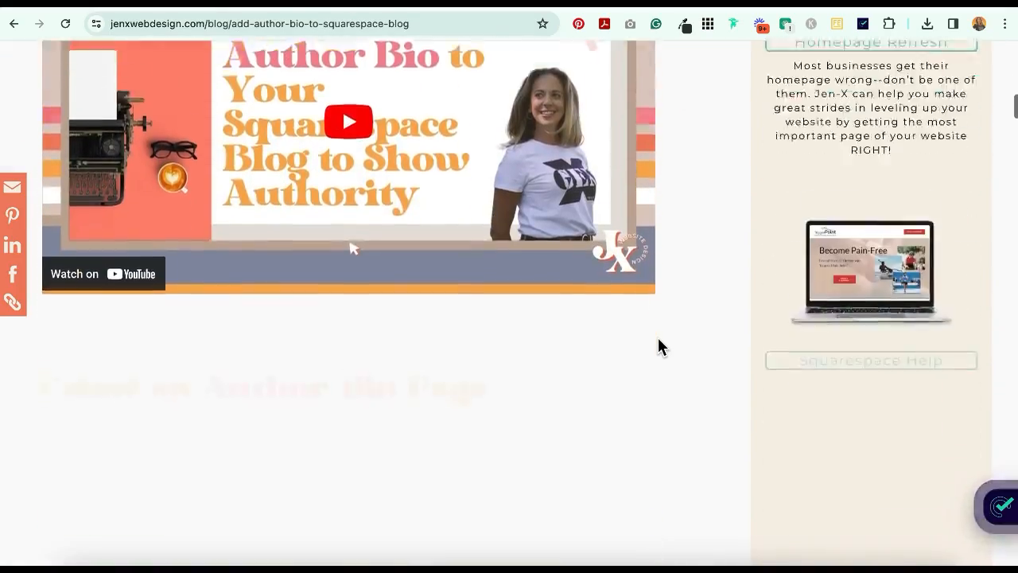
scroll(658, 340, "down", 15)
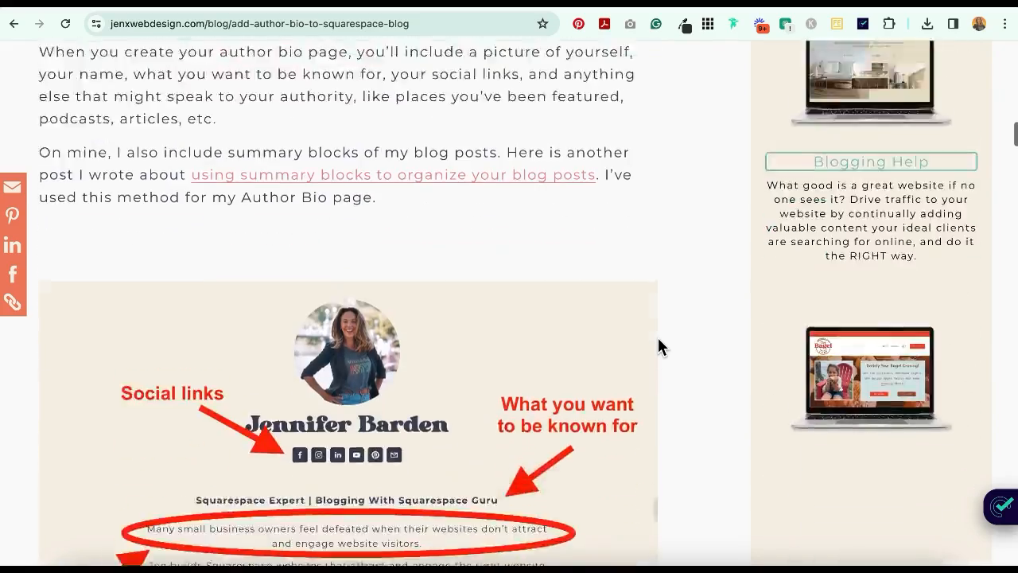
scroll(658, 347, "down", 20)
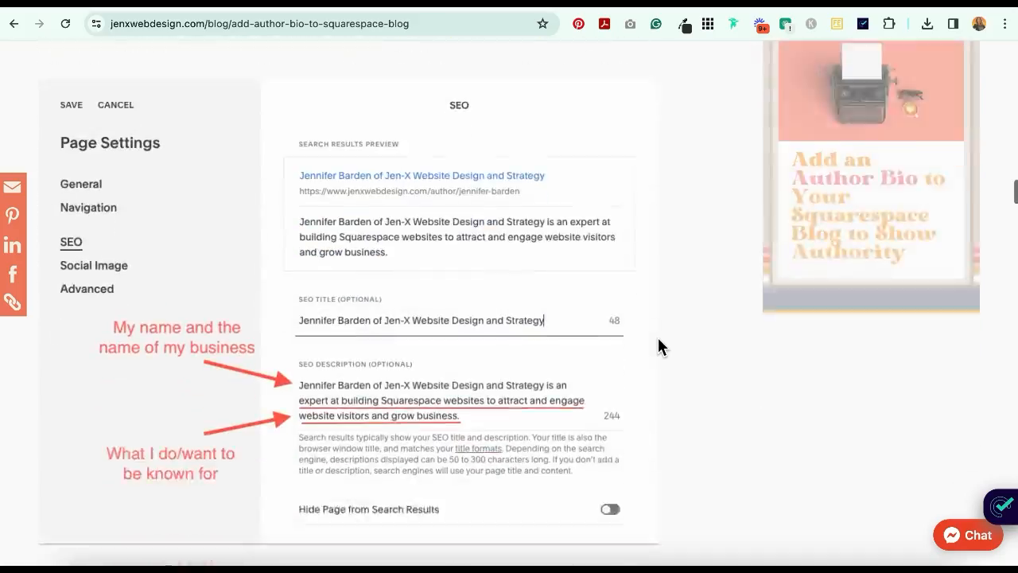
scroll(658, 347, "down", 20)
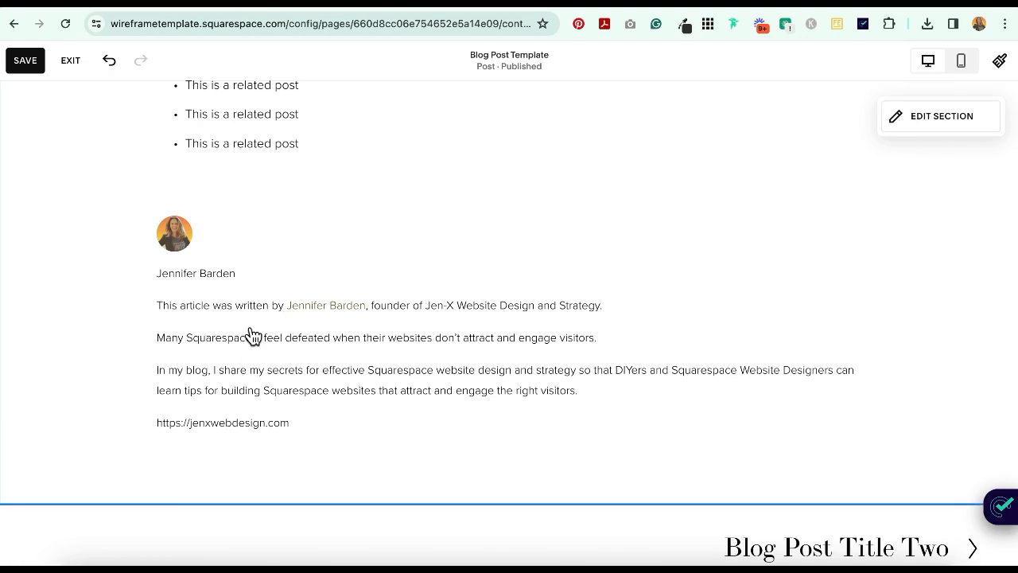
Step: Examine the author profile below the related posts list in the blog post template
scroll(746, 404, "up", 8)
scroll(746, 407, "down", 1)
scroll(746, 406, "down", 8)
Step: Switch back to the published author bio article and examine the sidebar beside its opening paragraphs
left_click(598, 7)
scroll(689, 225, "up", 15)
scroll(689, 223, "down", 2)
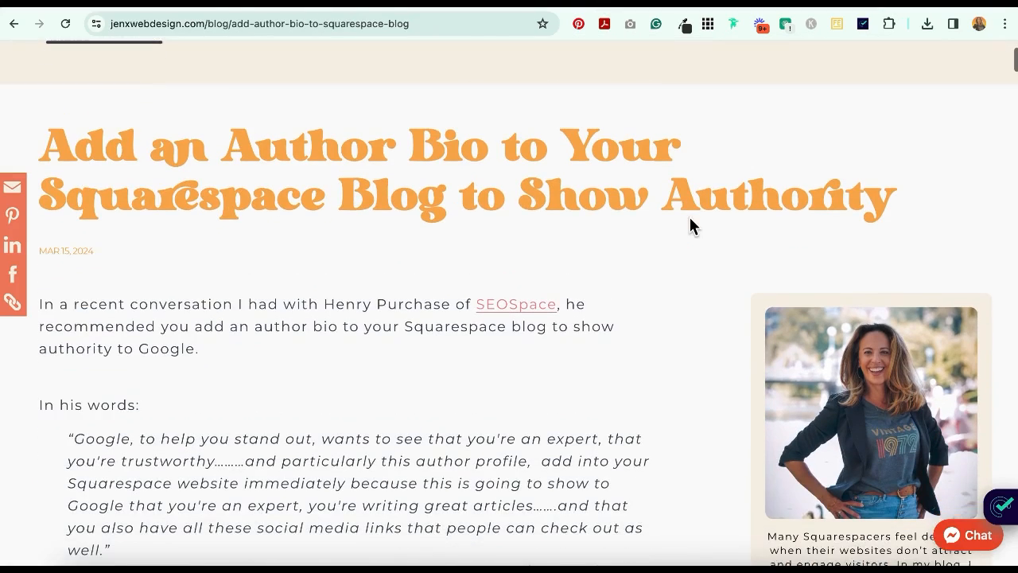
scroll(690, 220, "down", 2)
scroll(689, 225, "down", 2)
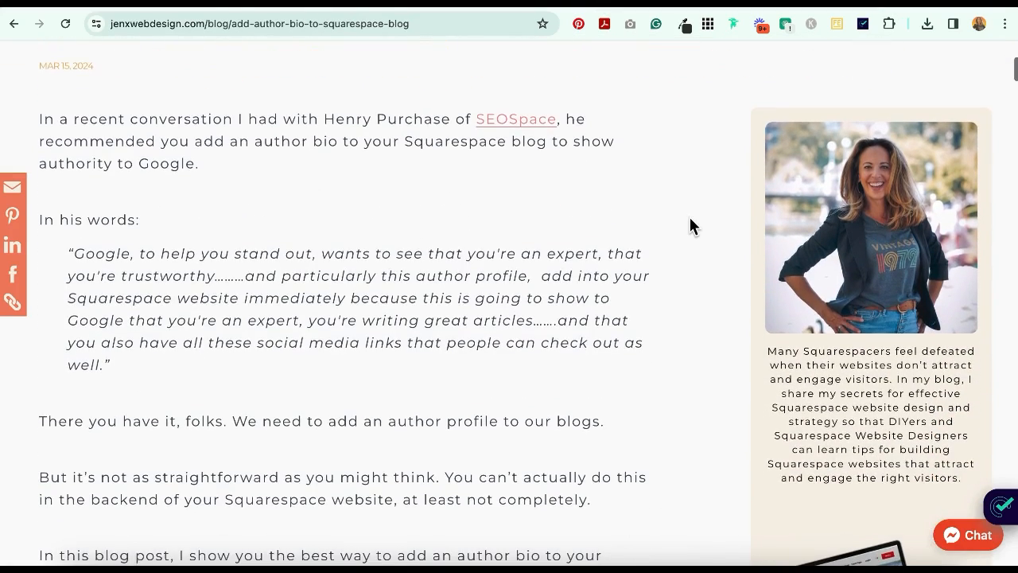
scroll(689, 225, "down", 1)
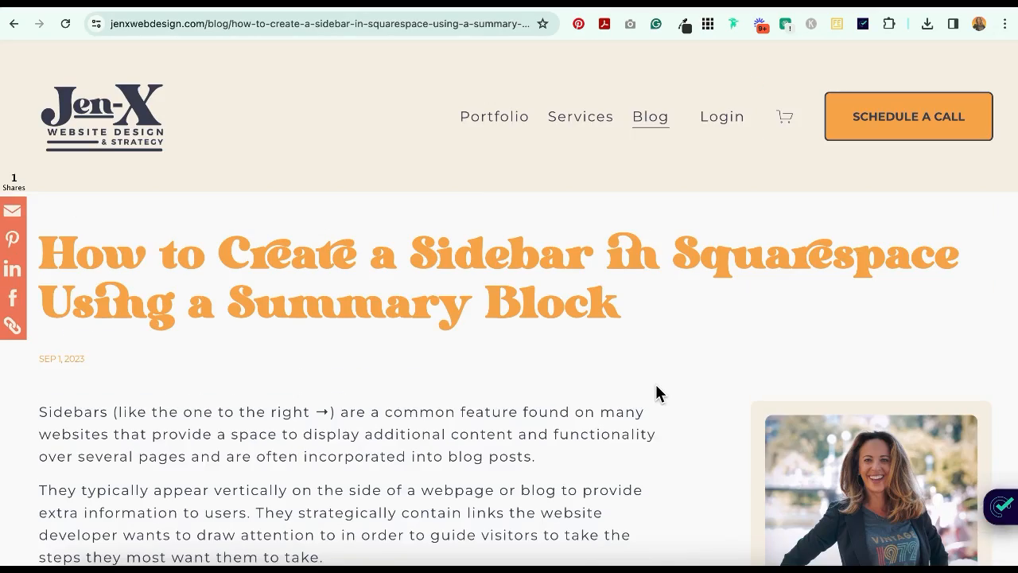
Step: Read through the article "How to Create a Sidebar in Squarespace Using a Summary Block" and look at its example sidebar
scroll(654, 391, "down", 3)
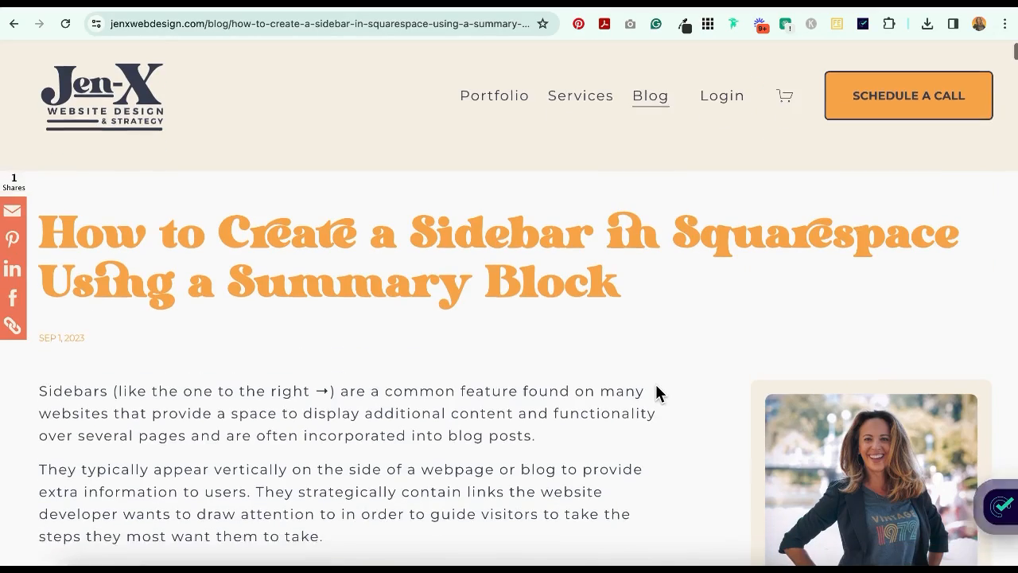
scroll(656, 391, "down", 1)
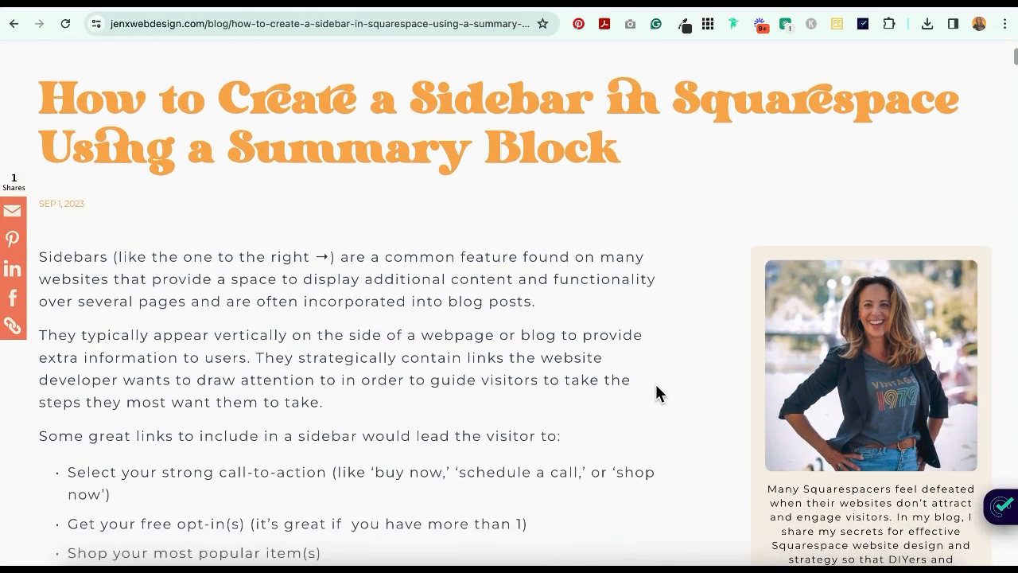
scroll(656, 391, "down", 2)
scroll(656, 390, "down", 5)
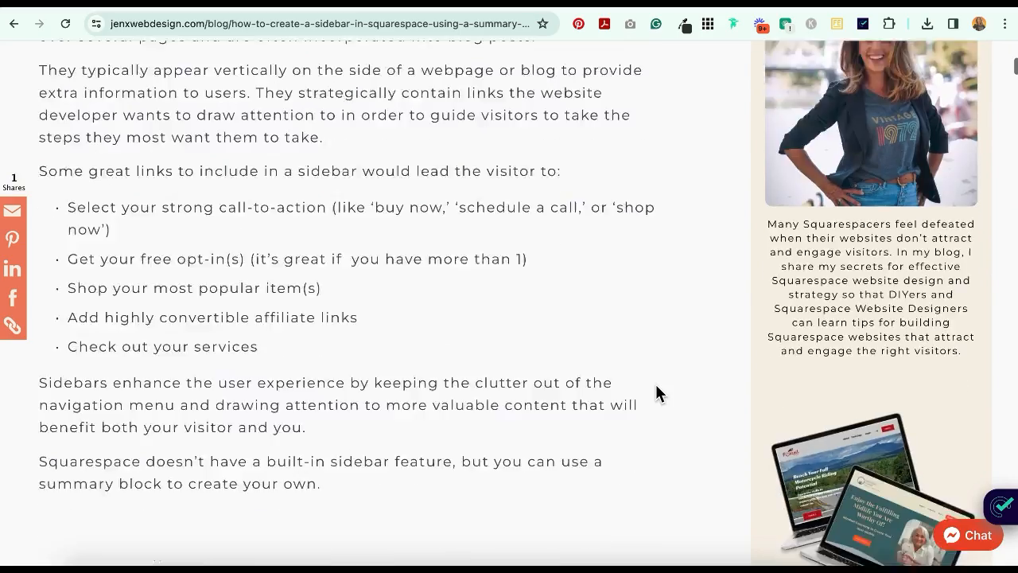
scroll(656, 392, "down", 3)
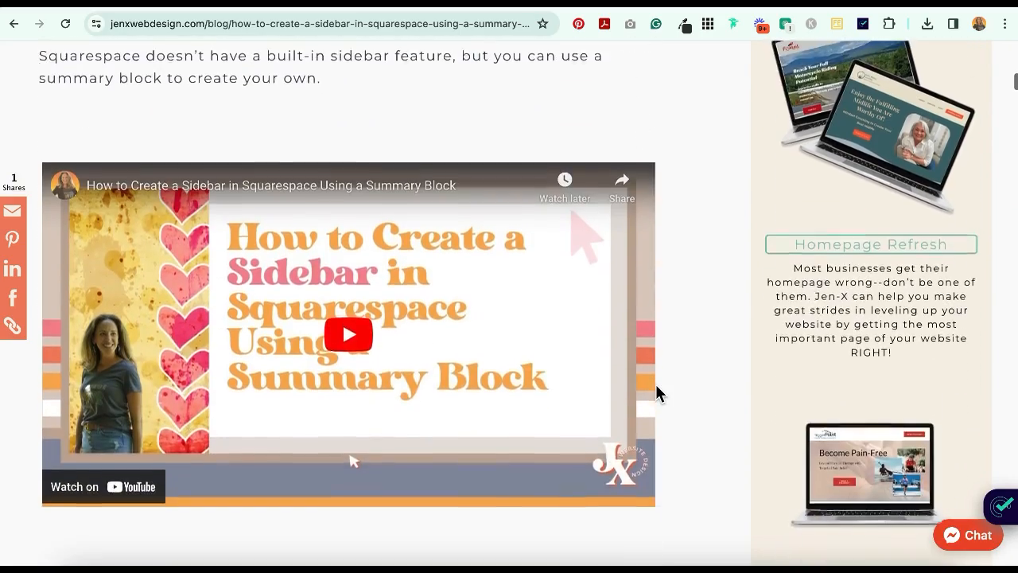
scroll(656, 392, "down", 2)
scroll(657, 391, "down", 1)
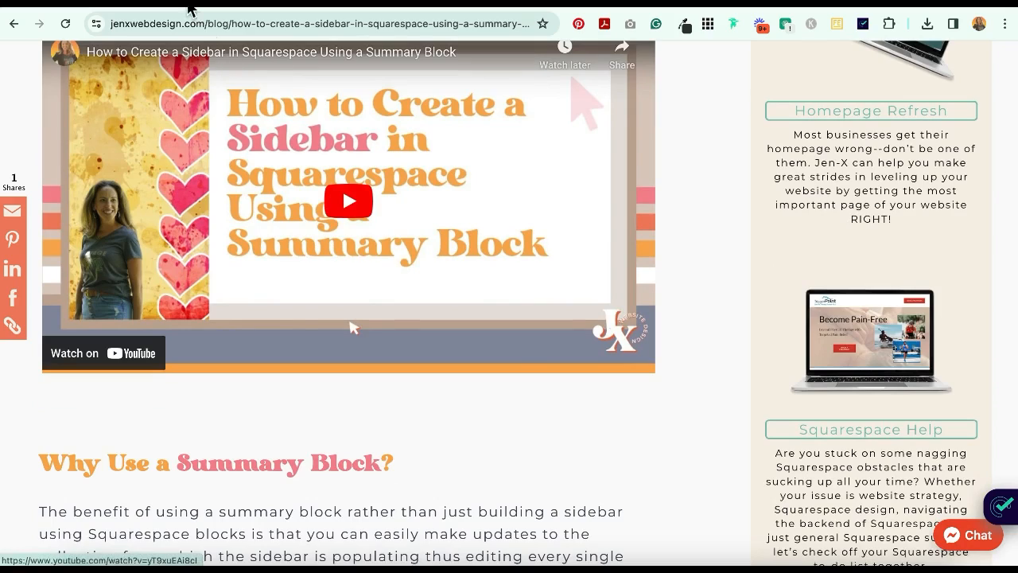
Step: Switch to the Squarespace Sidebar Plugin page on sqspthemes.com and read its description and features
left_click(165, 7)
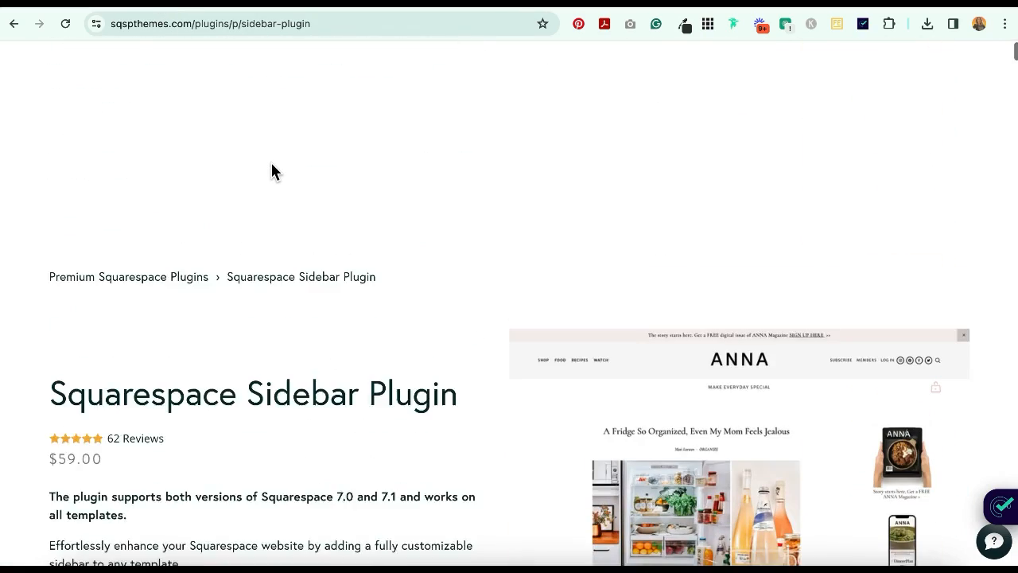
scroll(271, 171, "down", 1)
scroll(272, 171, "down", 1)
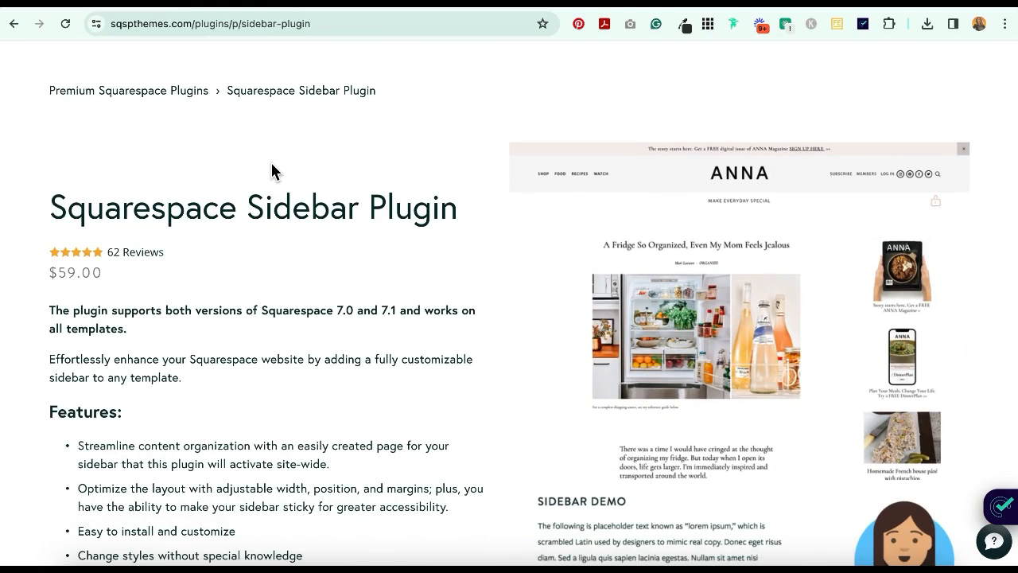
scroll(271, 171, "down", 1)
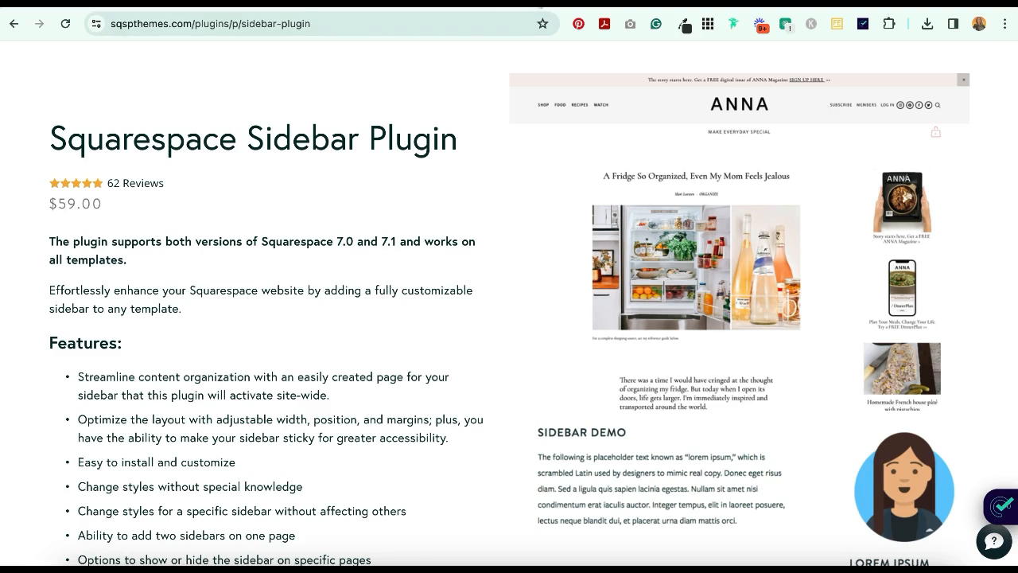
Step: Switch back to the Blog Post Template editor and review its subheading, paragraph and image sections
left_click(509, 7)
scroll(454, 285, "down", 5)
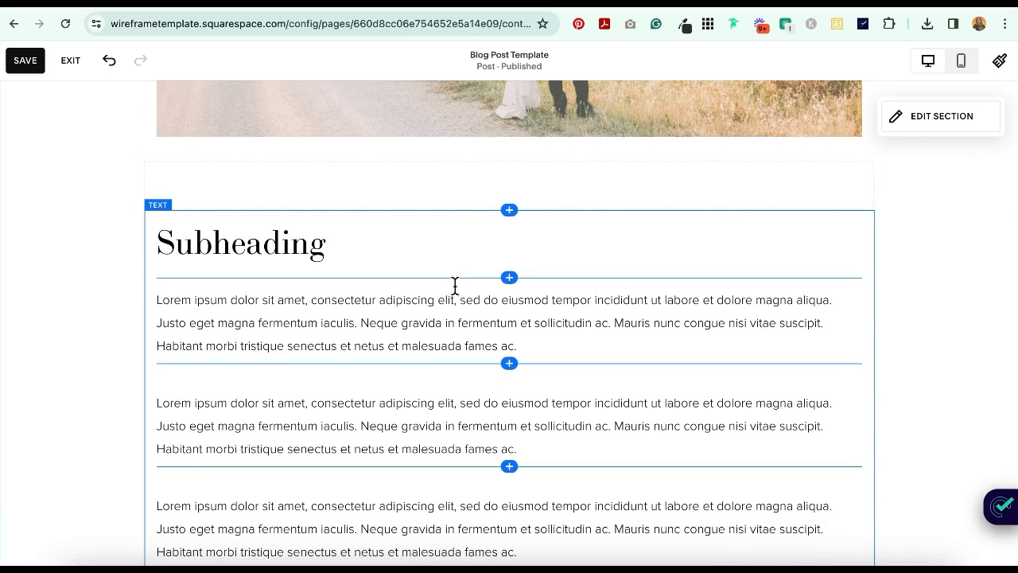
scroll(454, 285, "down", 3)
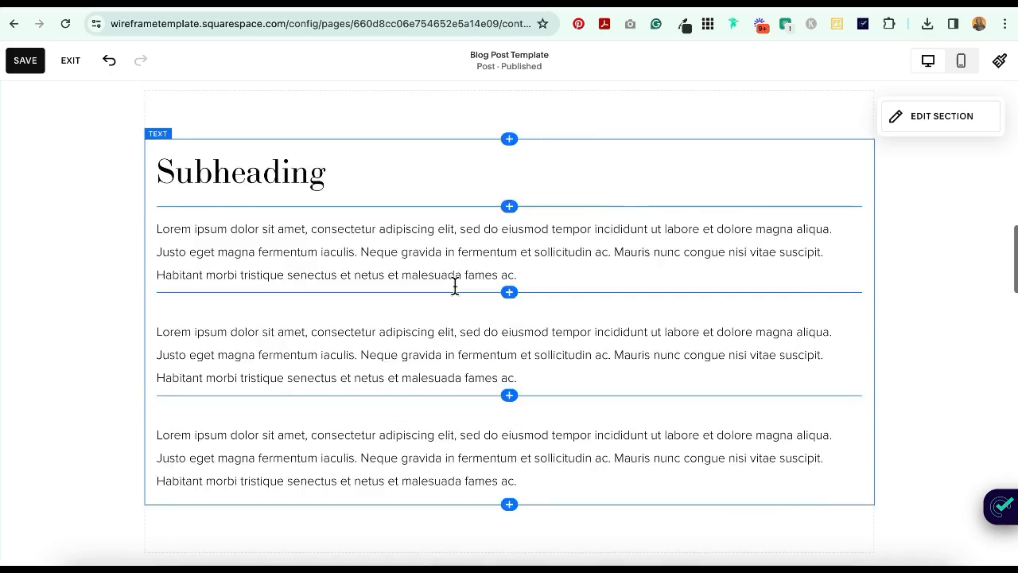
scroll(454, 286, "down", 6)
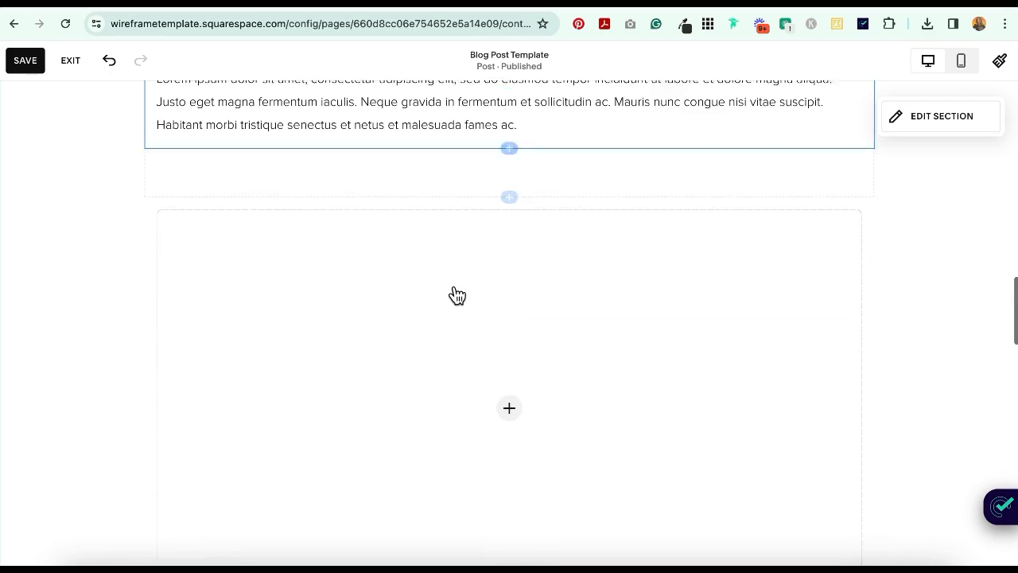
scroll(457, 296, "down", 6)
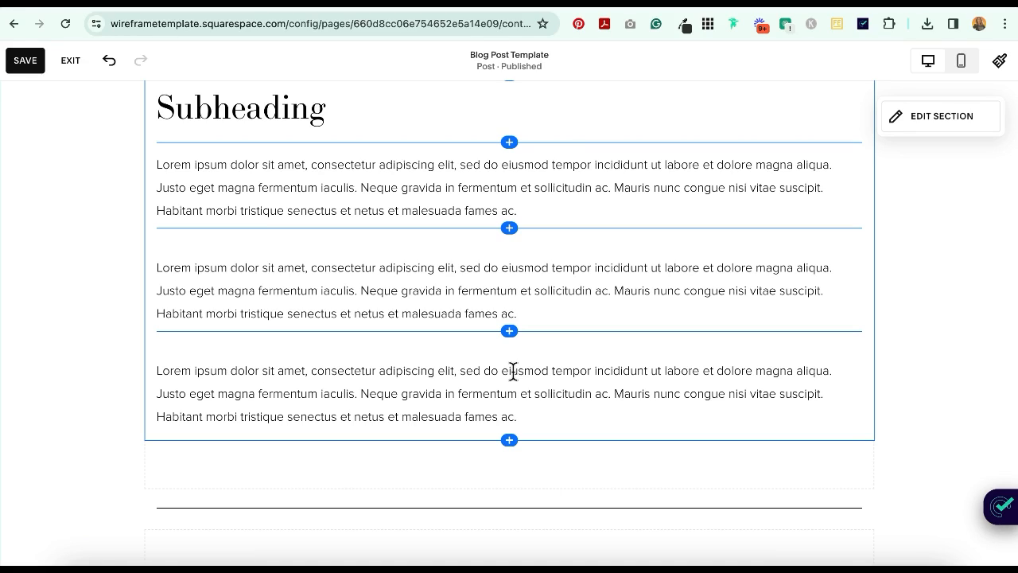
scroll(509, 239, "up", 10)
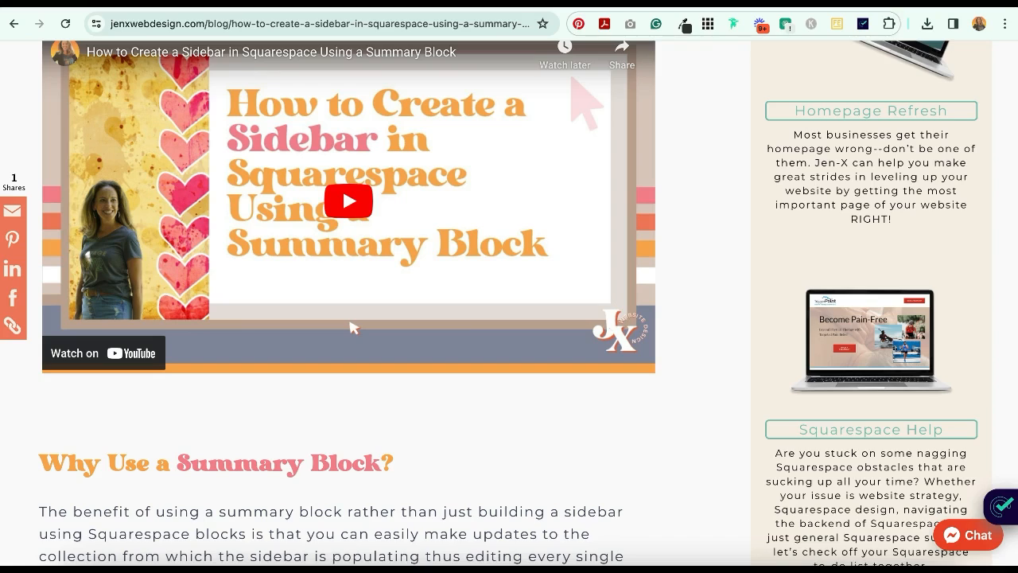
Step: Examine the two example sidebar variations in the article on creating a Squarespace sidebar using a summary block
scroll(686, 295, "down", 2)
scroll(686, 288, "down", 6)
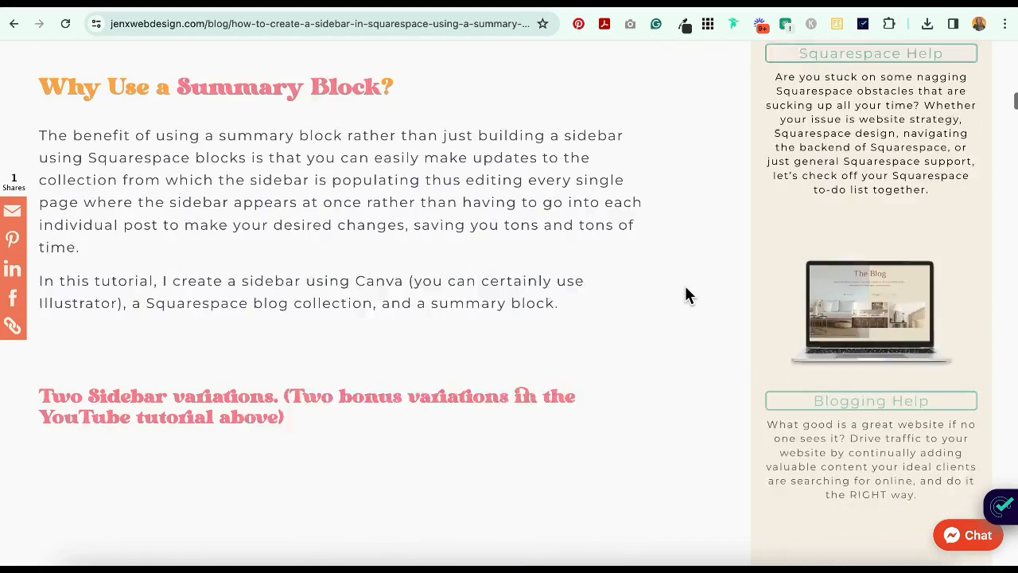
scroll(687, 295, "down", 2)
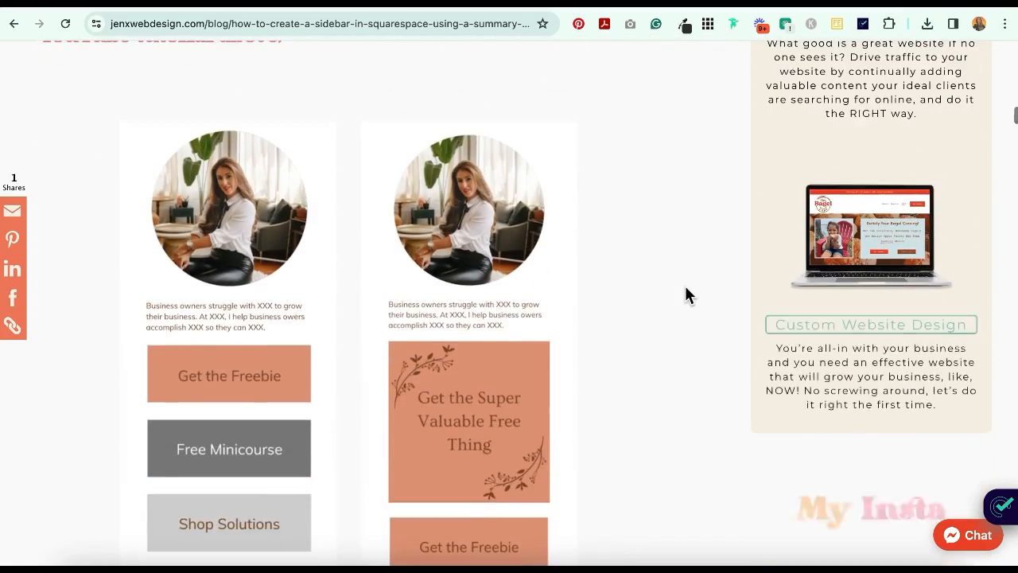
scroll(686, 295, "down", 6)
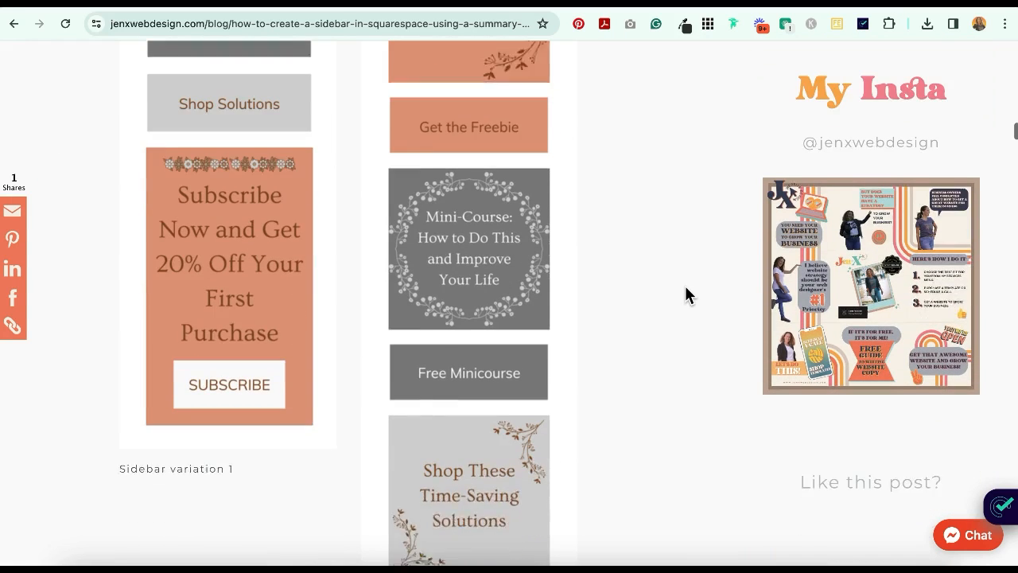
scroll(686, 295, "down", 3)
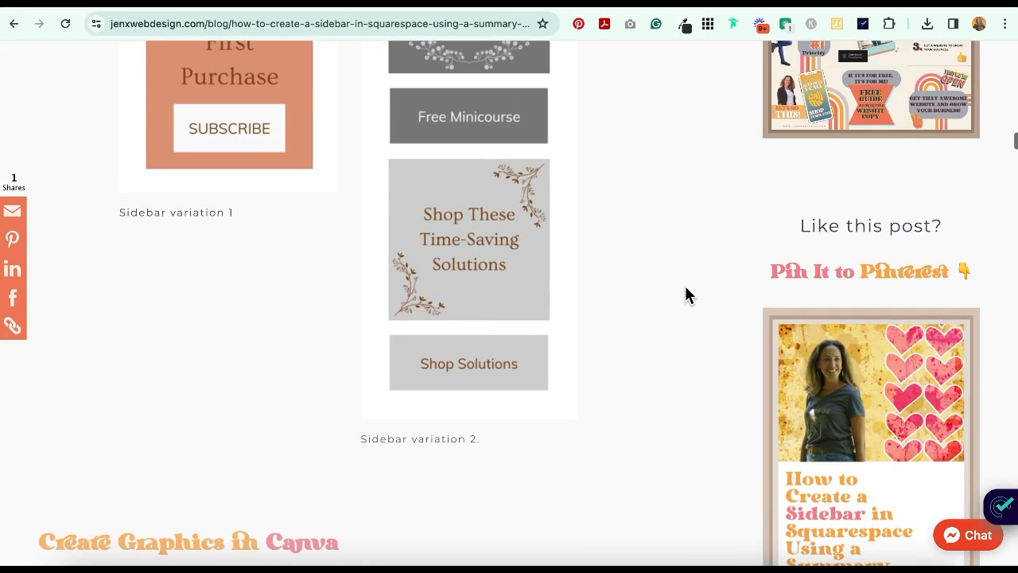
scroll(686, 295, "down", 1)
scroll(687, 295, "down", 2)
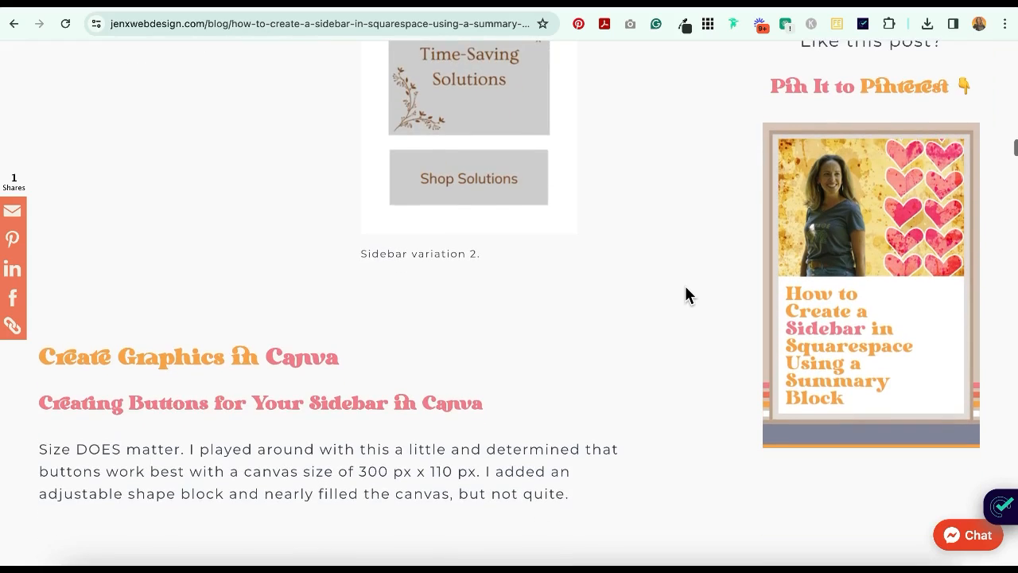
scroll(689, 296, "down", 2)
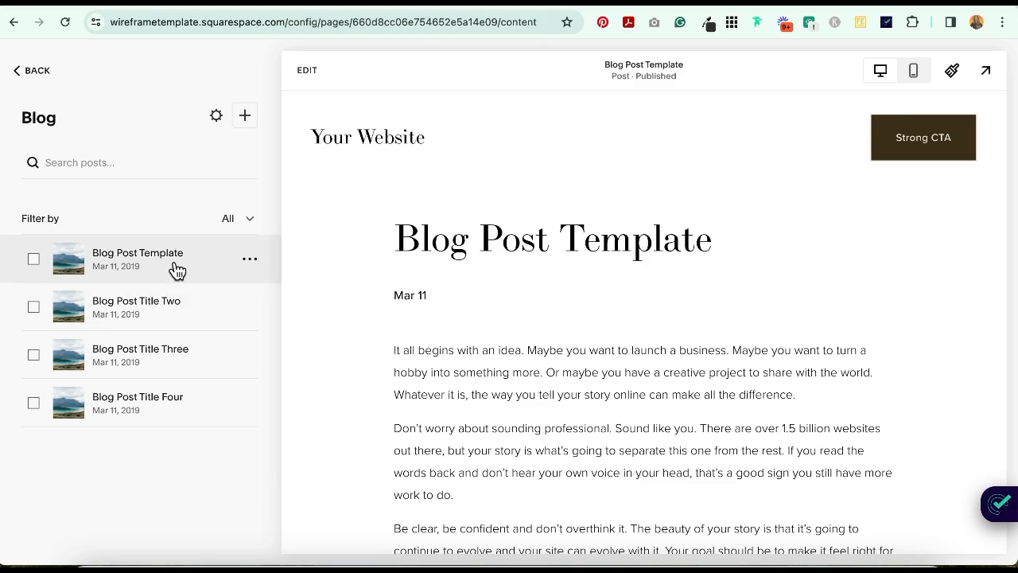
Step: Open the settings of the Blog Post Template post and change its post URL slug to "blog-post-template"
left_click(250, 265)
left_click(248, 294)
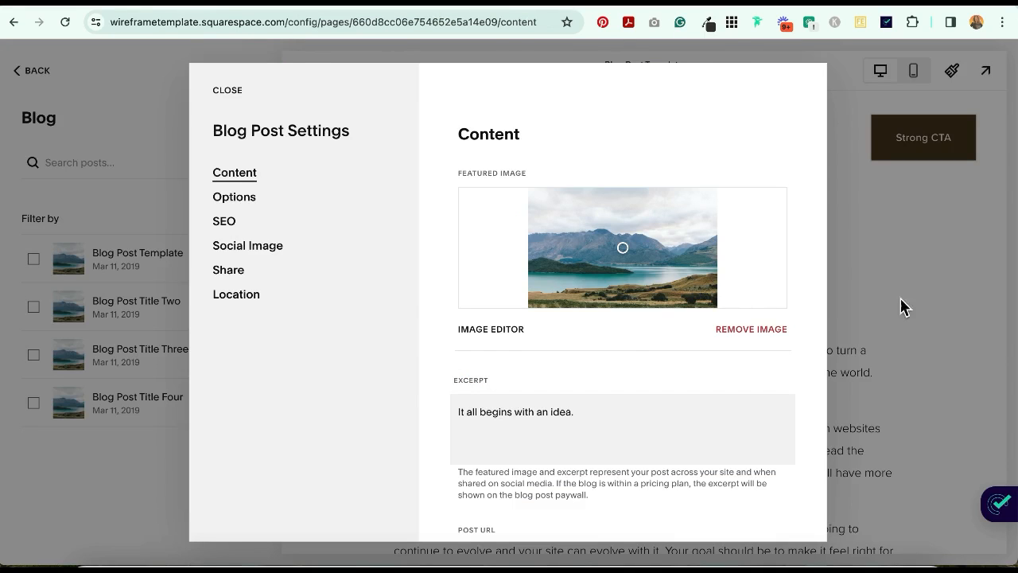
scroll(636, 354, "down", 5)
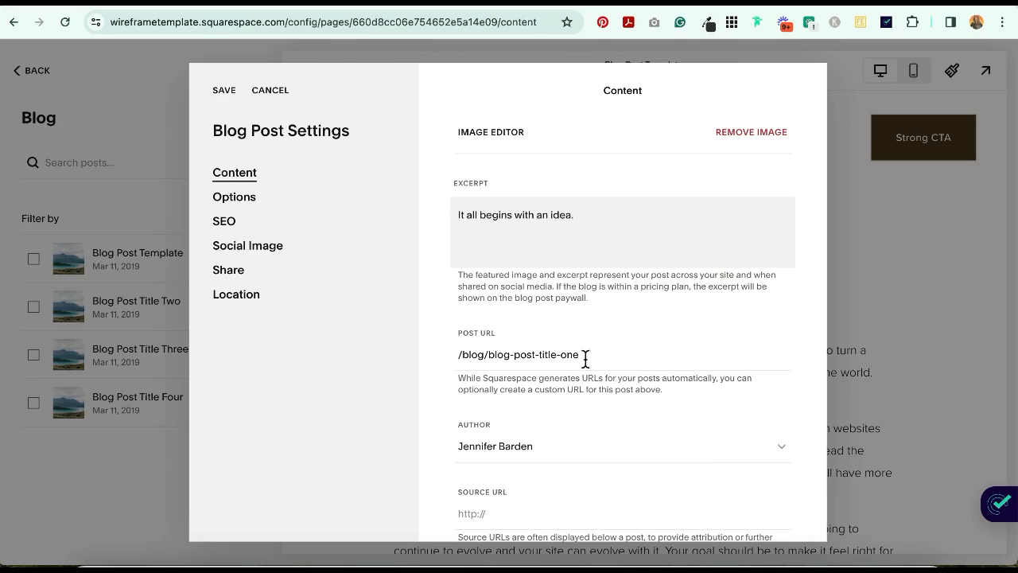
left_click_drag(583, 355, 489, 355)
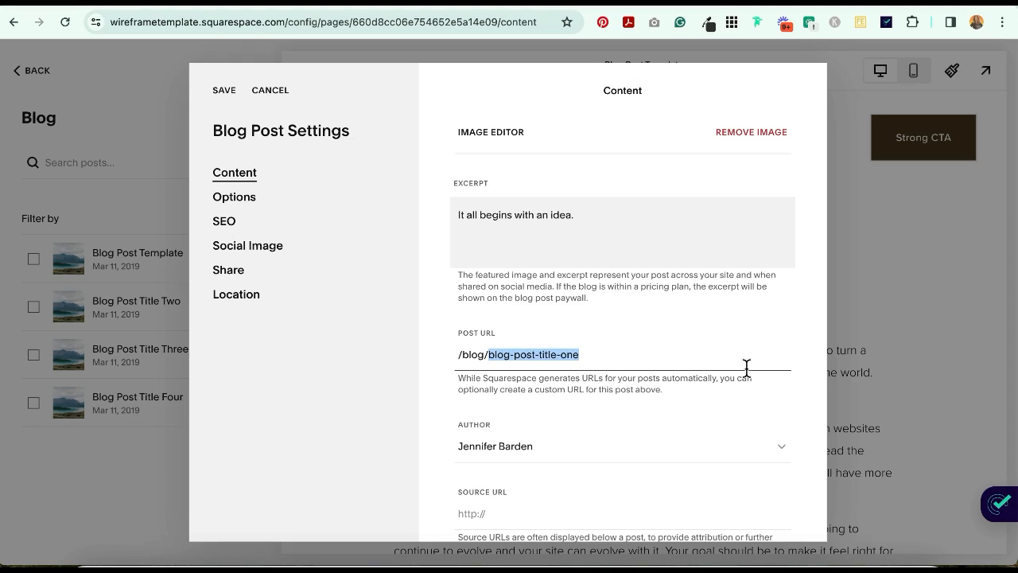
type("blog-post-template")
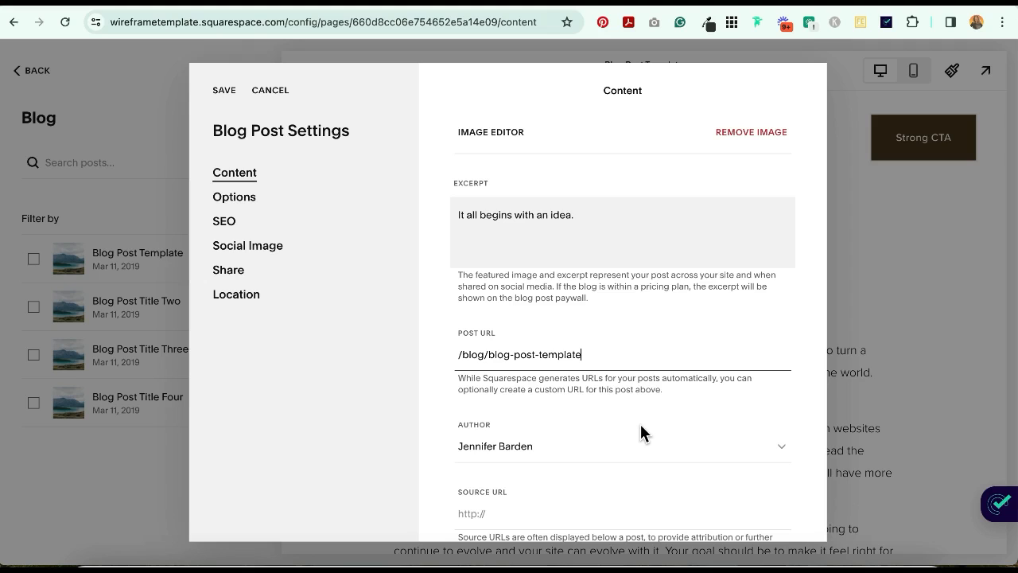
Step: Replace the post's excerpt with "I literally just copy and past the SEO description here." and review the remaining content settings
scroll(642, 433, "down", 3)
scroll(642, 424, "up", 6)
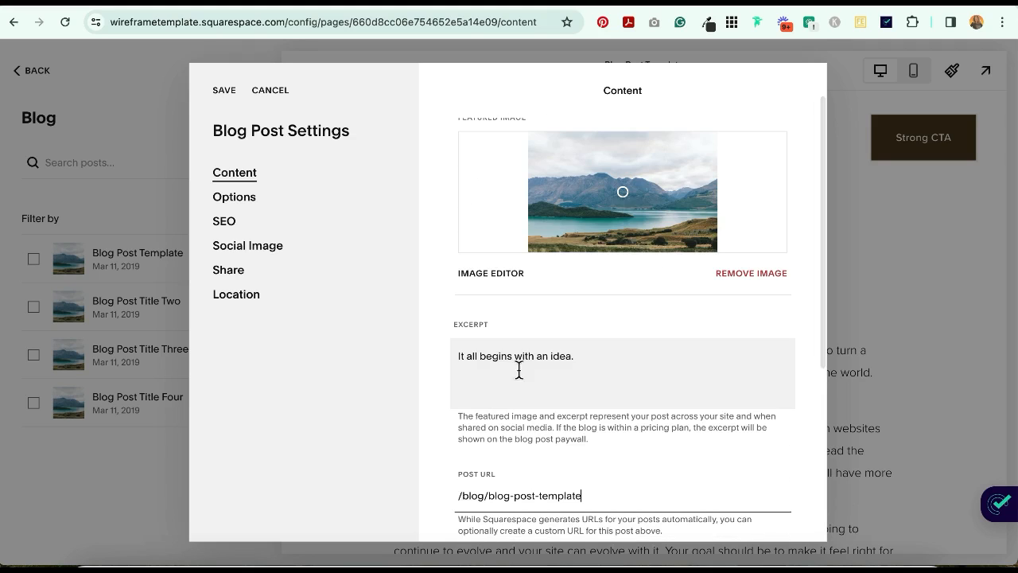
triple_click(586, 355)
type("I literally just copy and past the SEO description here.")
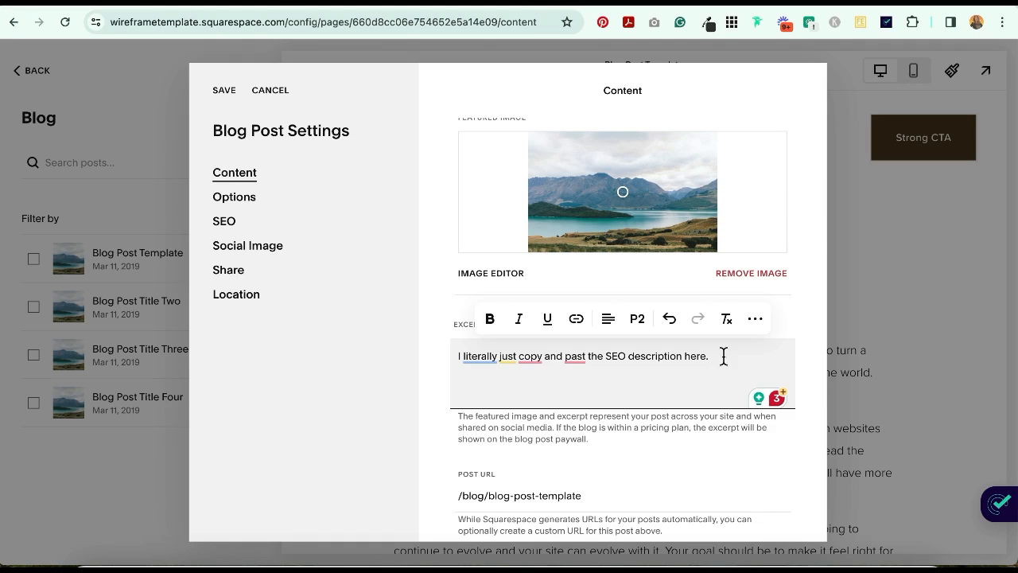
scroll(507, 465, "up", 1)
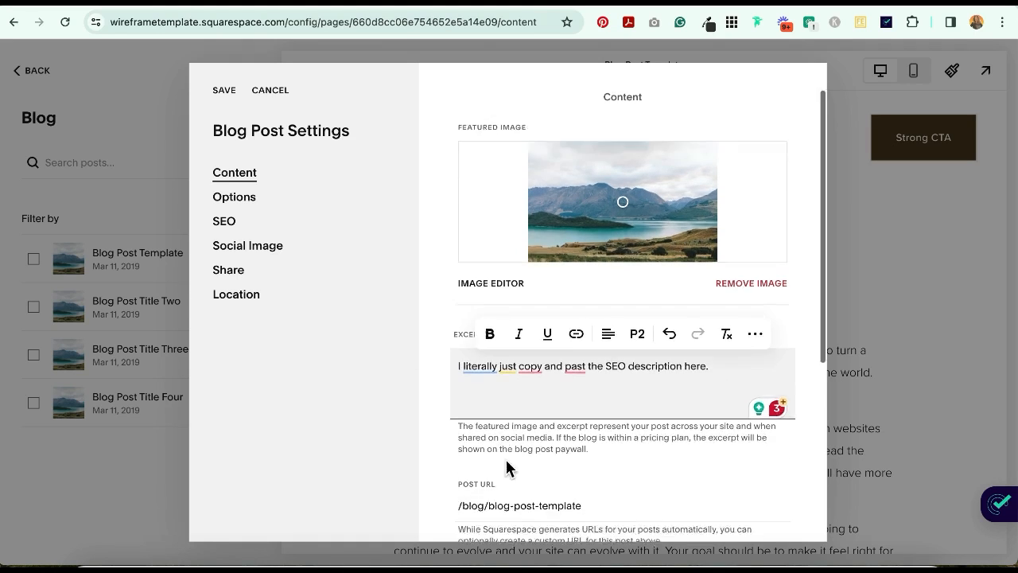
scroll(505, 460, "down", 5)
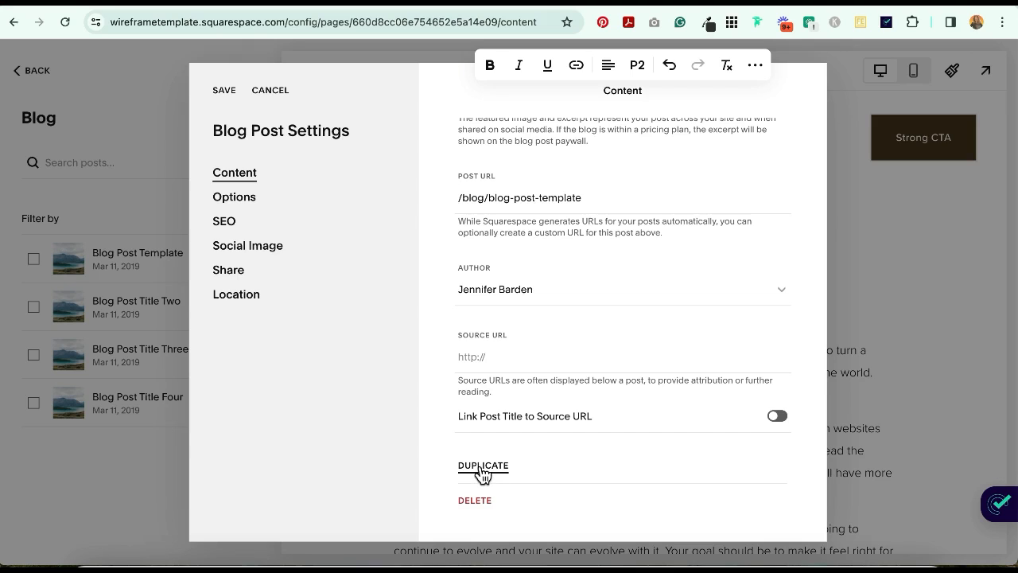
Step: Open the post's status options and set its publishing time to 2:22 PM
left_click(242, 198)
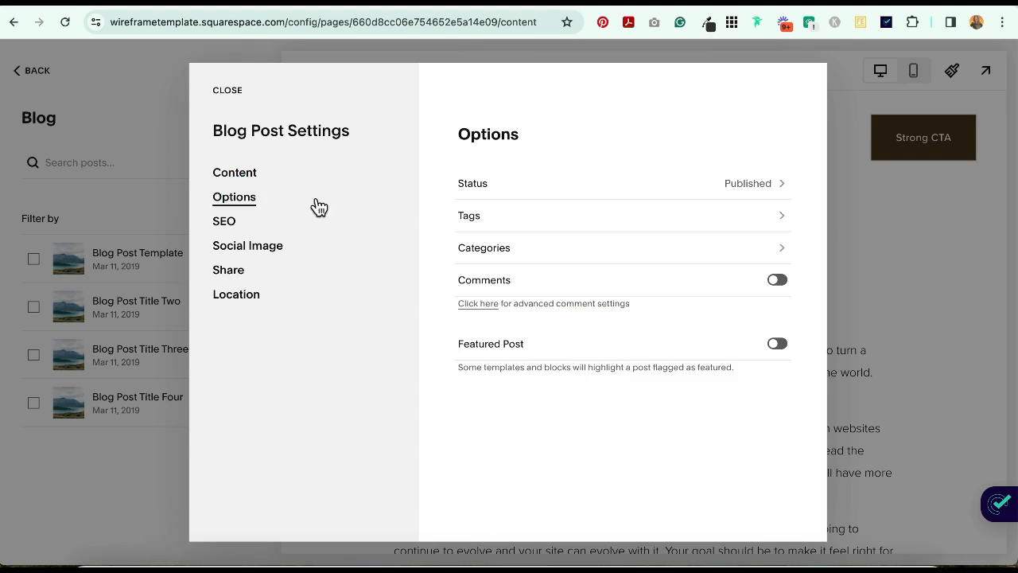
left_click(762, 186)
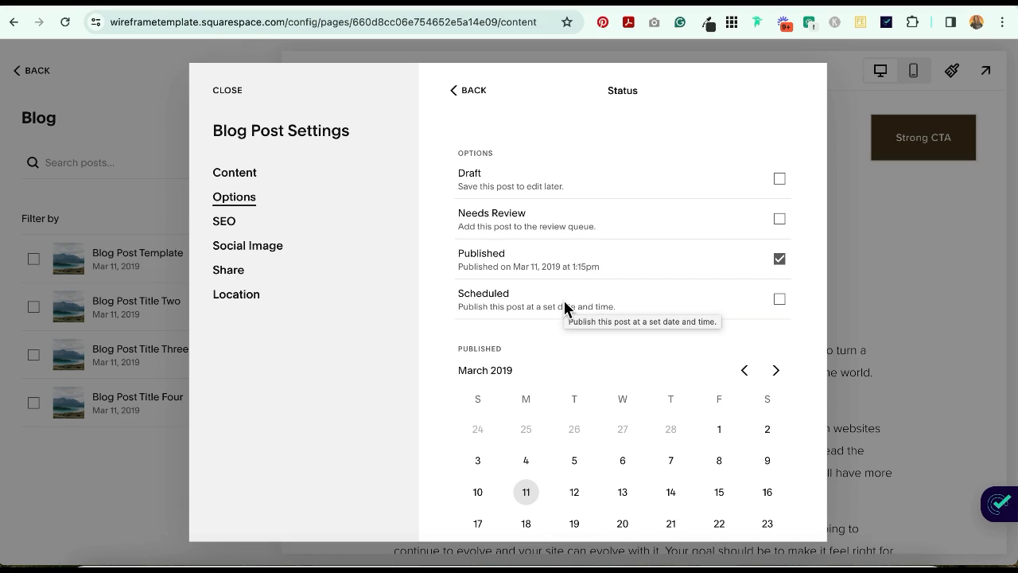
scroll(572, 307, "down", 3)
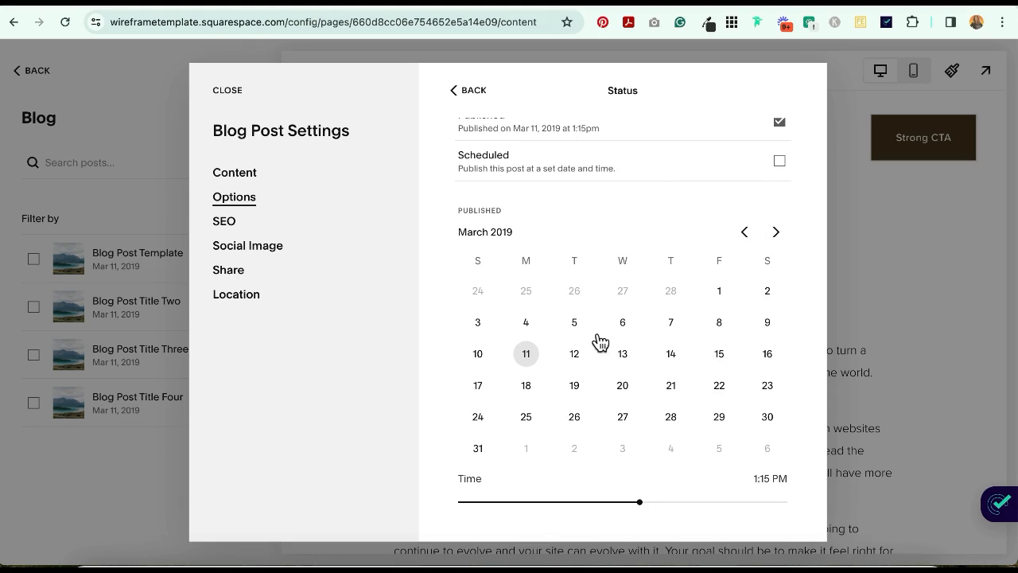
mouse_move(640, 502)
left_mouse_down()
mouse_move(620, 500)
mouse_move(655, 501)
left_mouse_up()
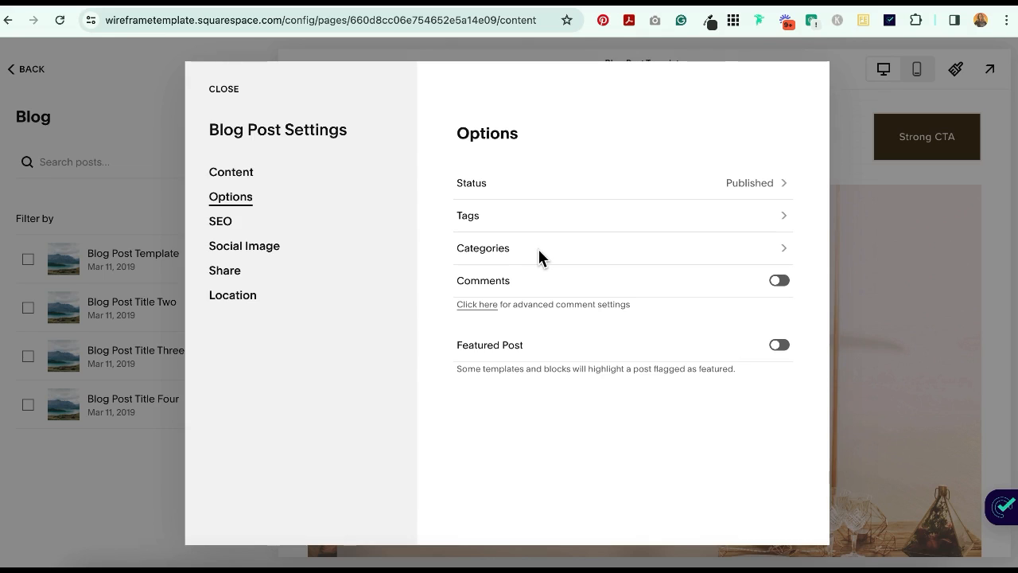
Step: Add the category "Category 1" to the Blog Post Template post
left_click(539, 253)
left_click(539, 137)
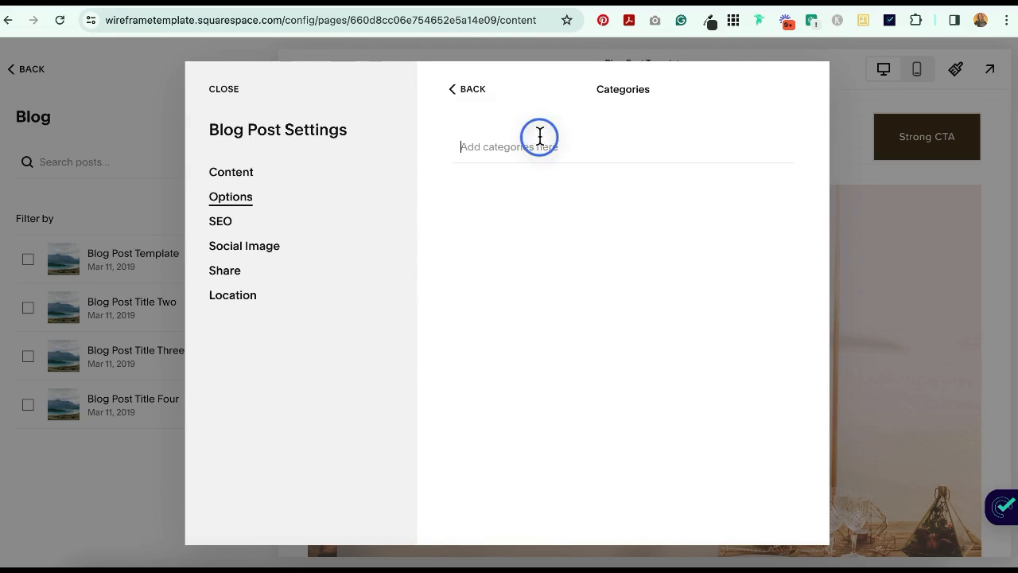
type("Category 1")
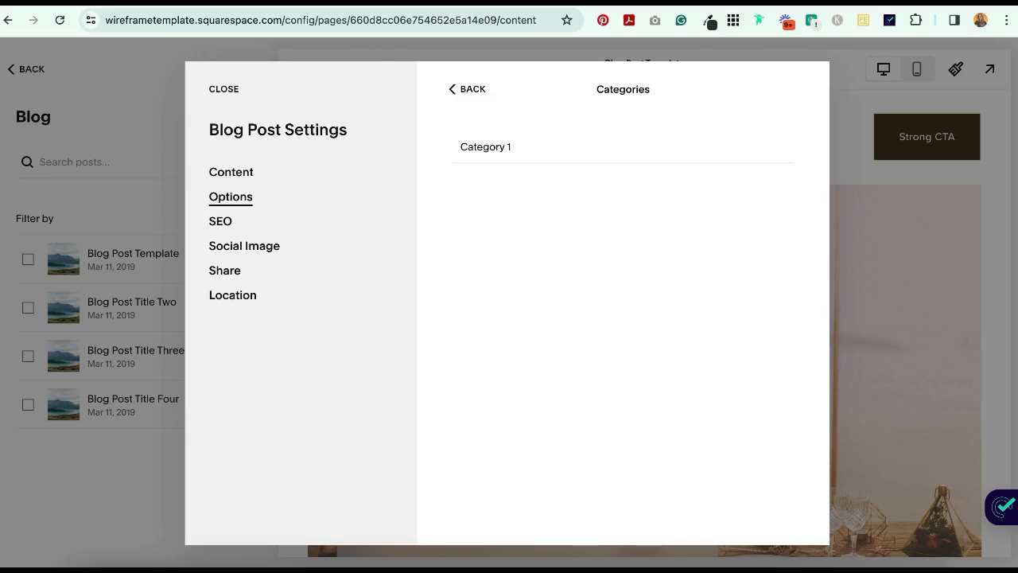
key("Return")
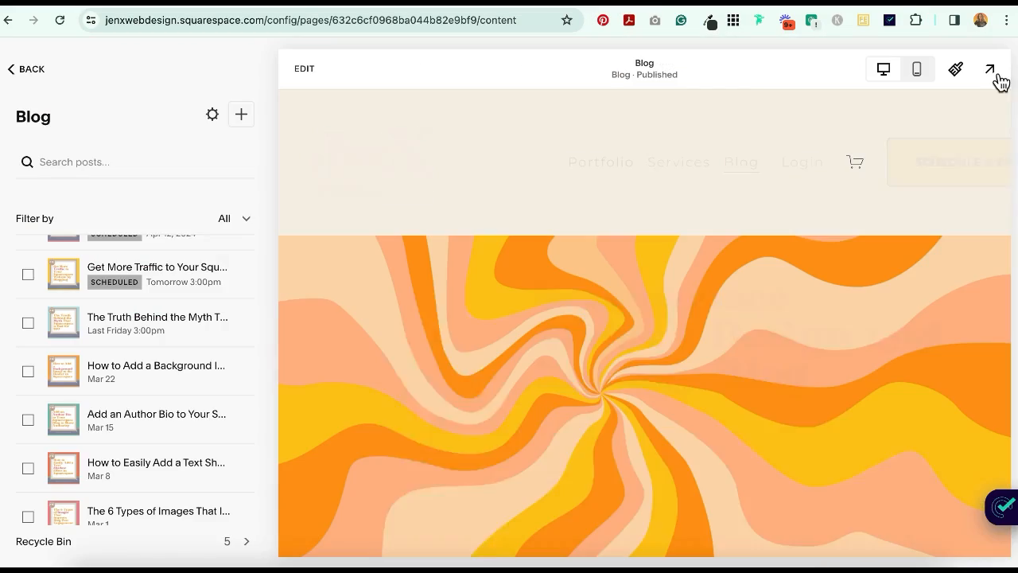
Step: View the Jen-X blog page full screen and examine its Categories section with links and search box
left_click(994, 72)
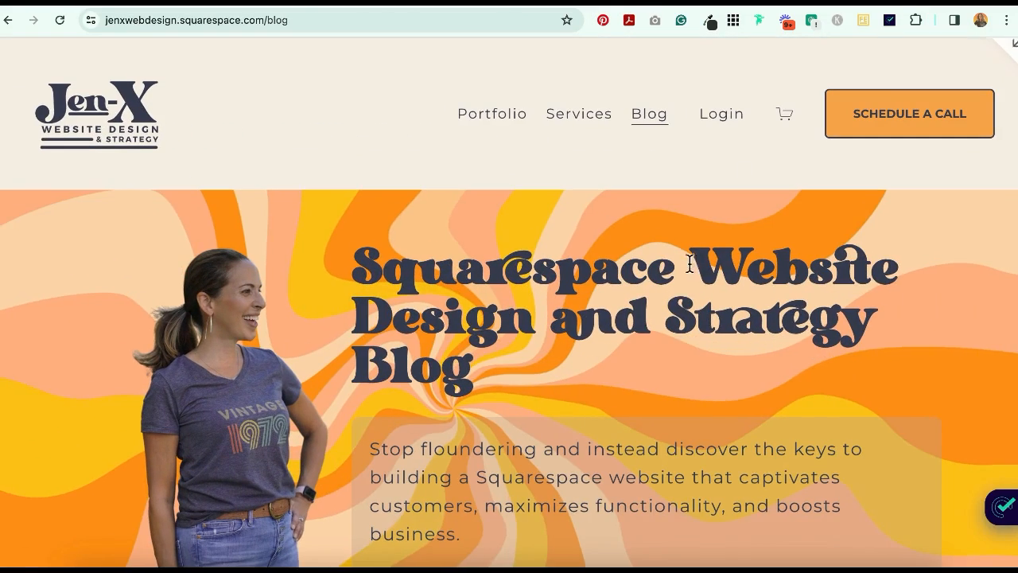
scroll(809, 321, "down", 5)
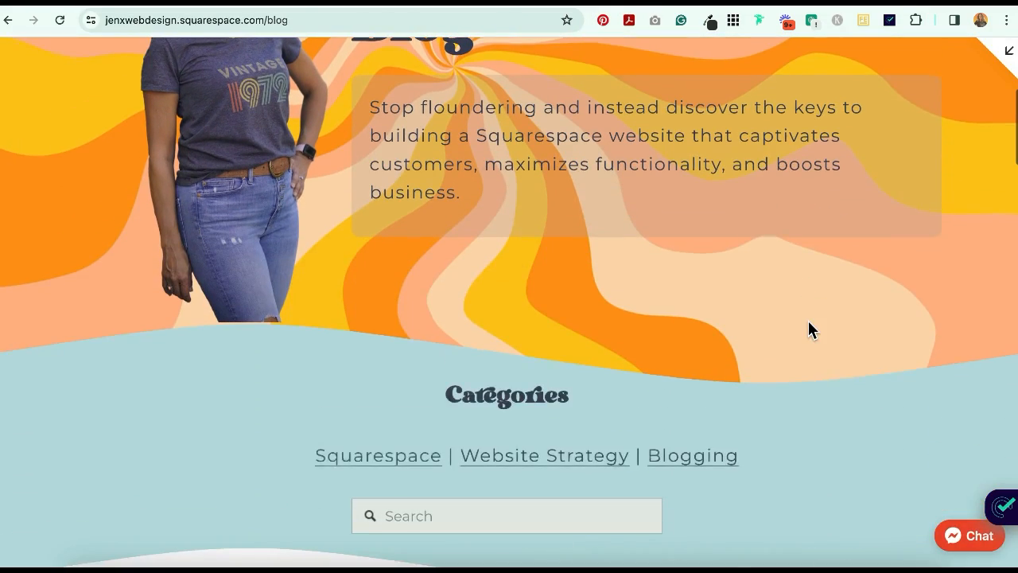
scroll(809, 329, "down", 1)
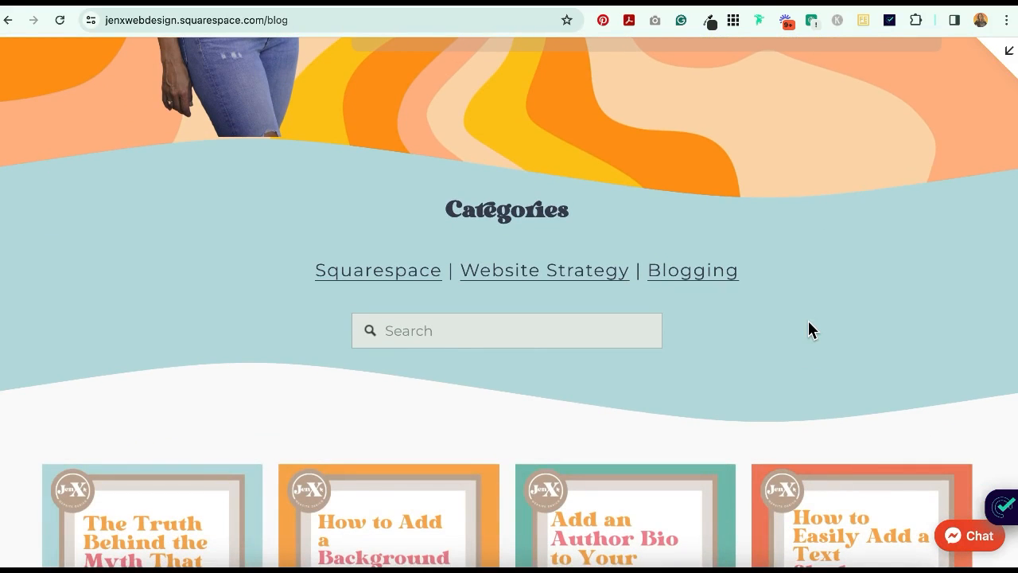
scroll(809, 323, "up", 6)
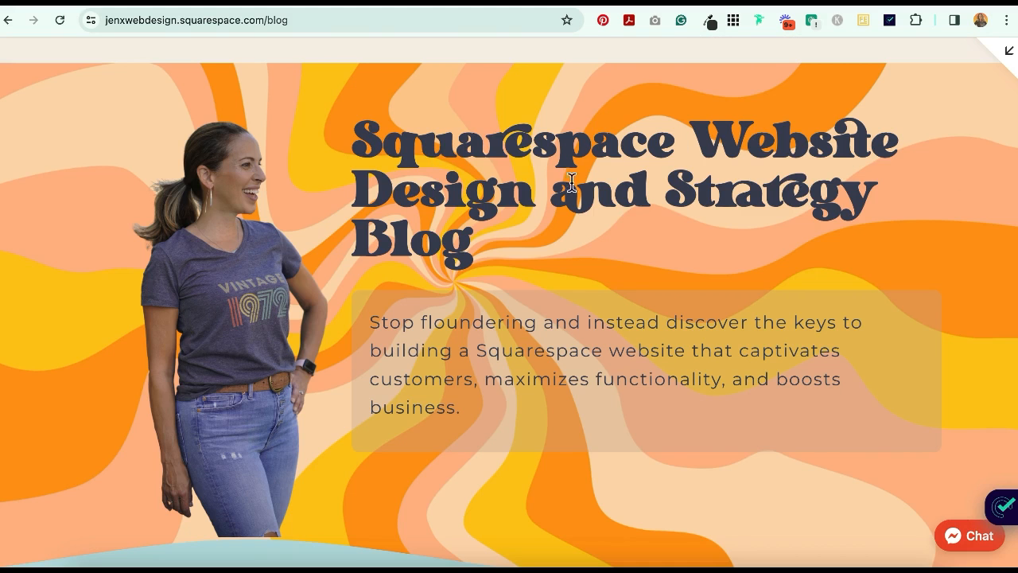
scroll(723, 380, "down", 5)
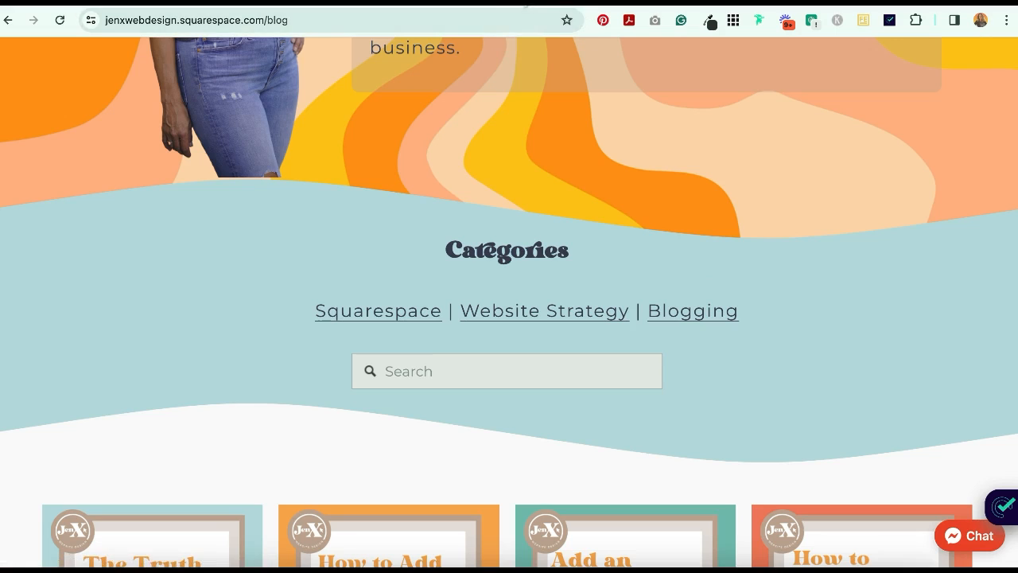
Step: Switch back to the Blog Post Template's settings and turn on comments for the post
left_click(557, 3)
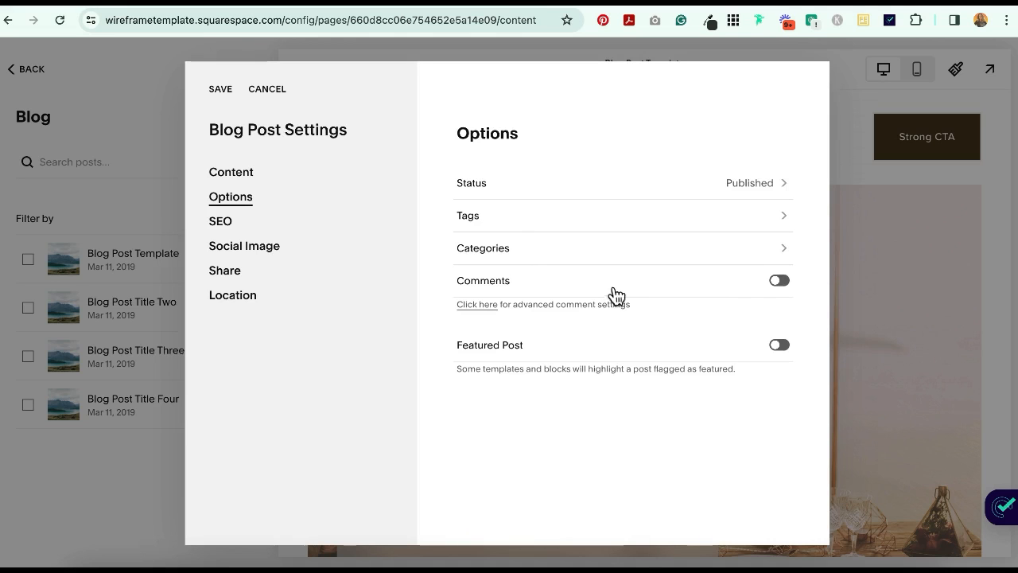
left_click(776, 285)
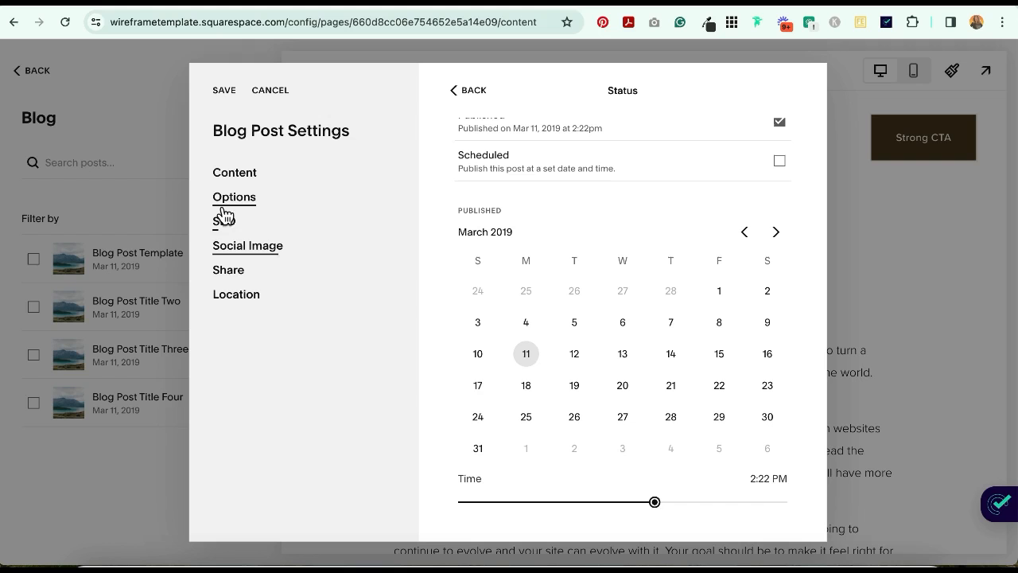
Step: Set the post's SEO title to "You can type it in here"
left_click(225, 221)
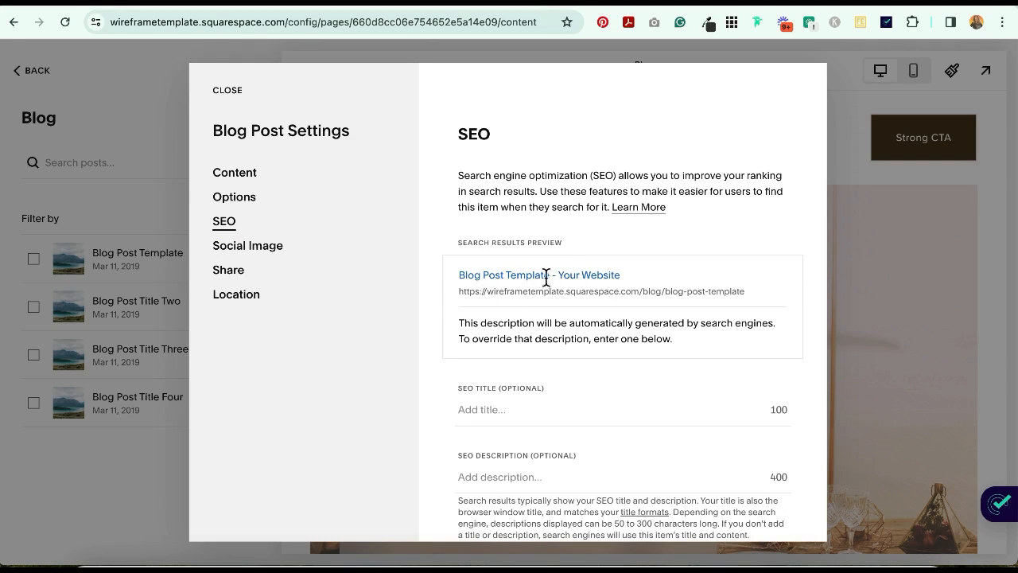
left_click(562, 408)
type("You can type it in here")
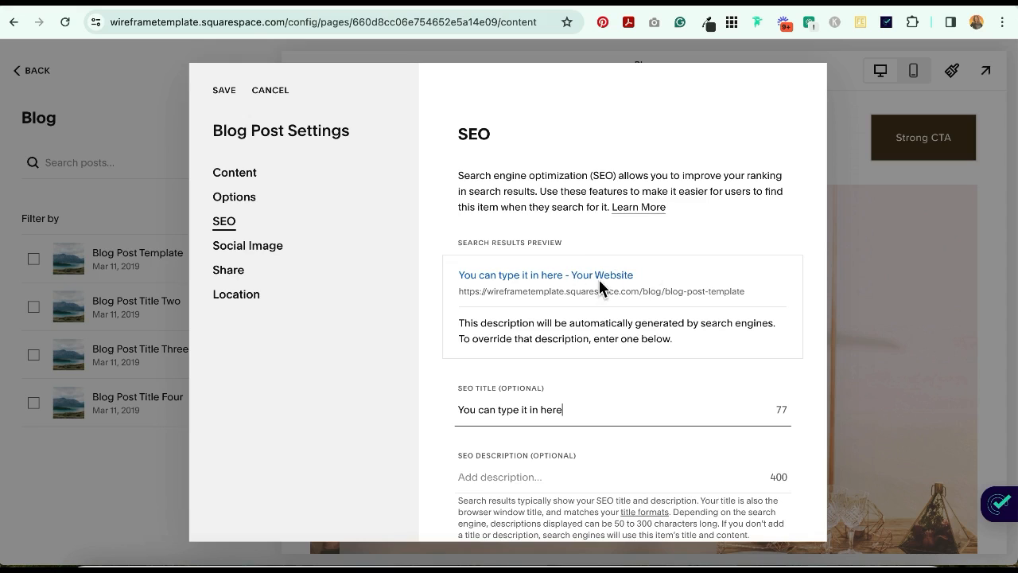
Step: Clear the post's SEO title and set the SEO description to "Your SEO description should be between 150-160 characters and include your keyword."
key("super+a")
key("BackSpace")
scroll(556, 413, "down", 1)
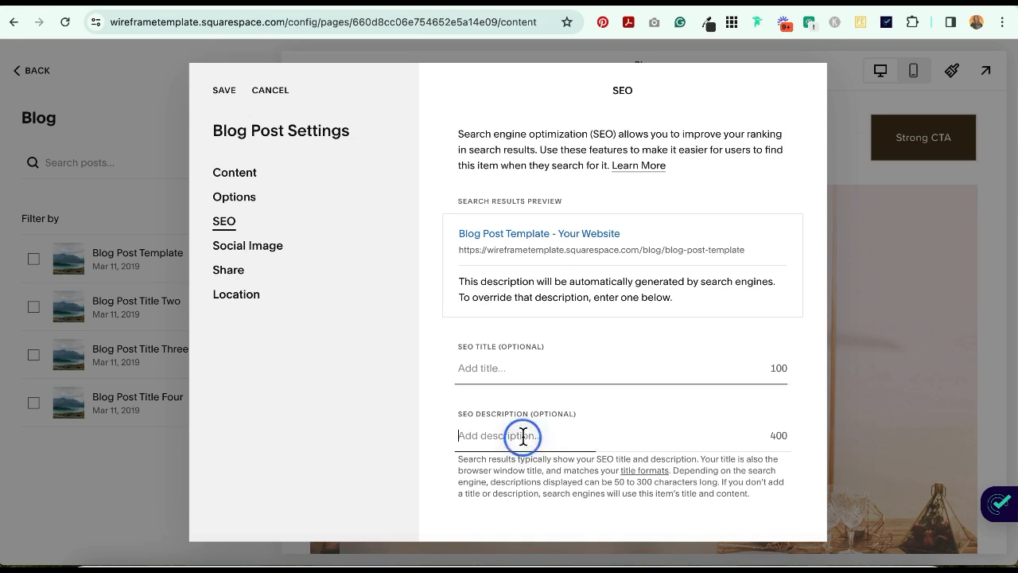
left_click(523, 435)
type("Your SEO description should be between 150-160 characters and include your keyword.")
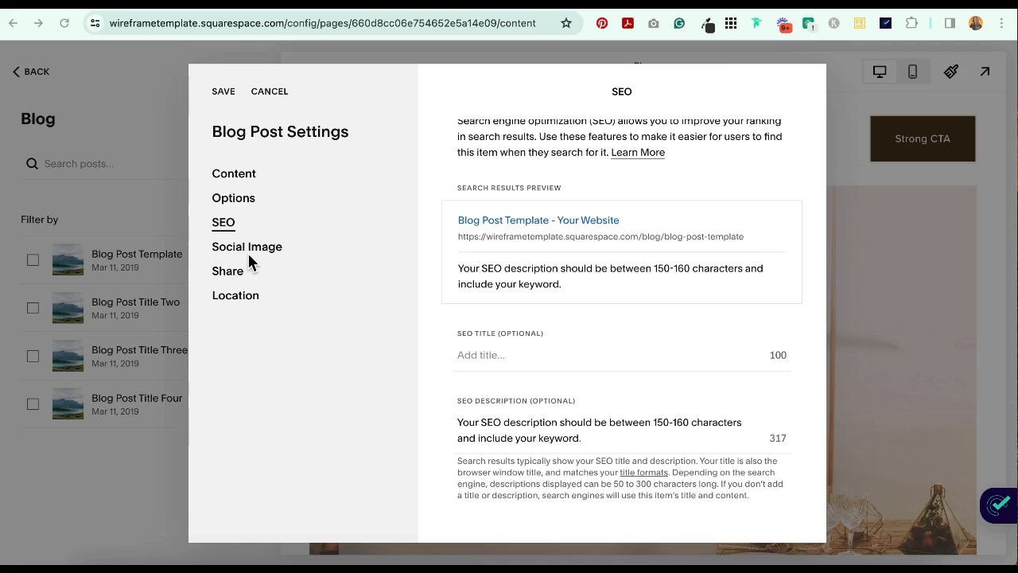
Step: View the post's social image settings, then switch to Canva and check the pixel dimensions of the Social Sharing Graphics design
left_click(247, 250)
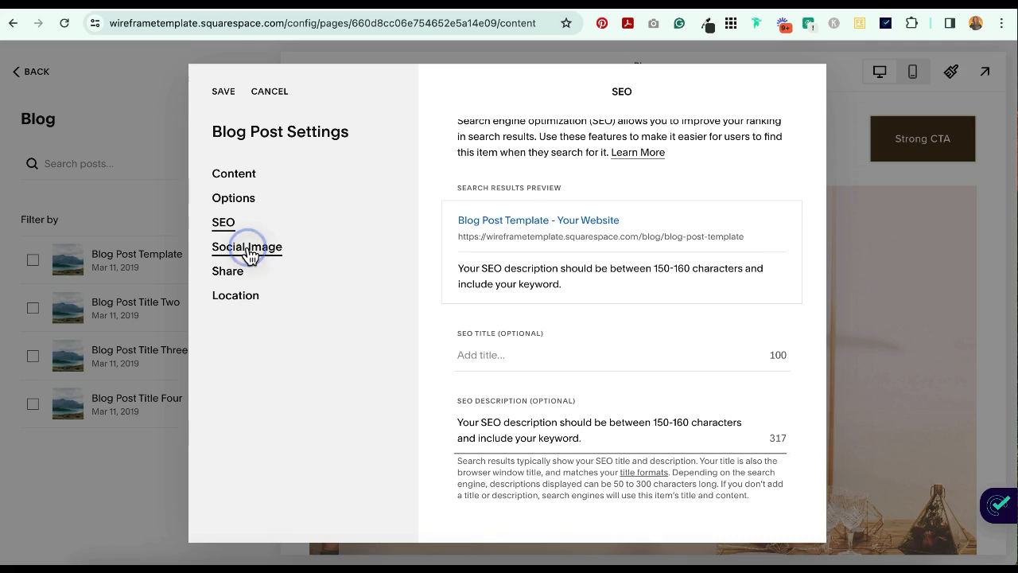
scroll(622, 353, "down", 1)
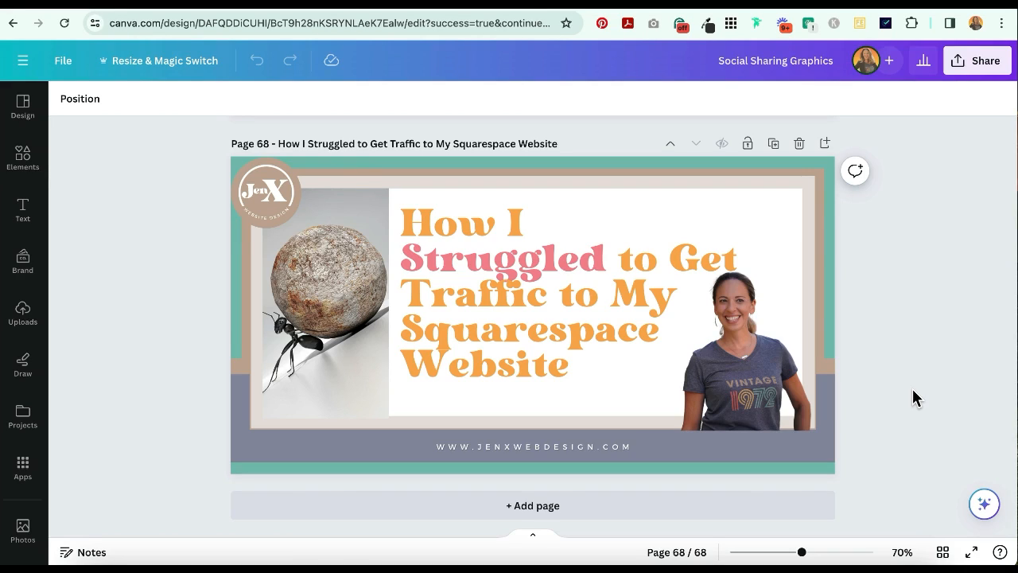
left_click(60, 62)
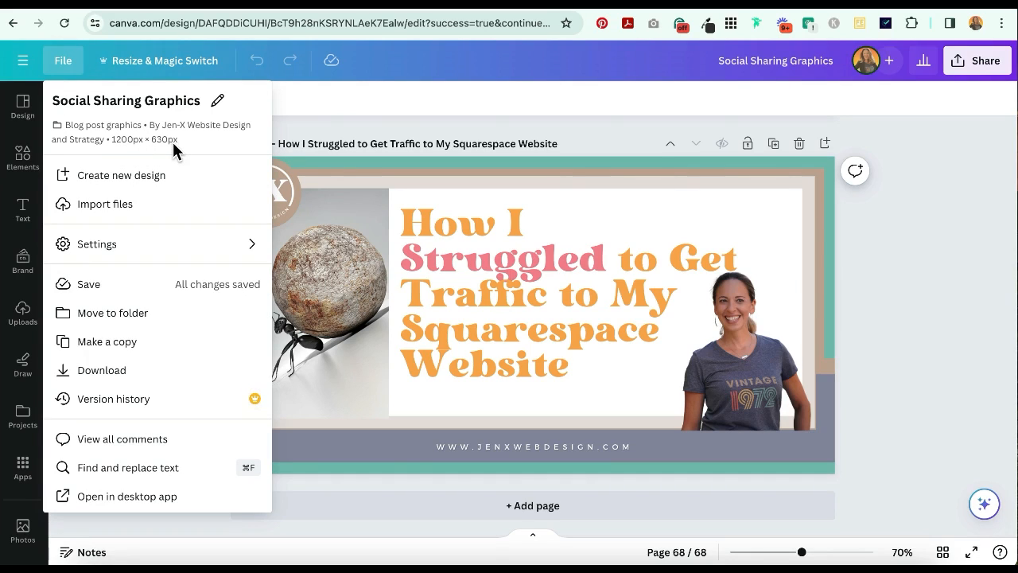
left_click(327, 127)
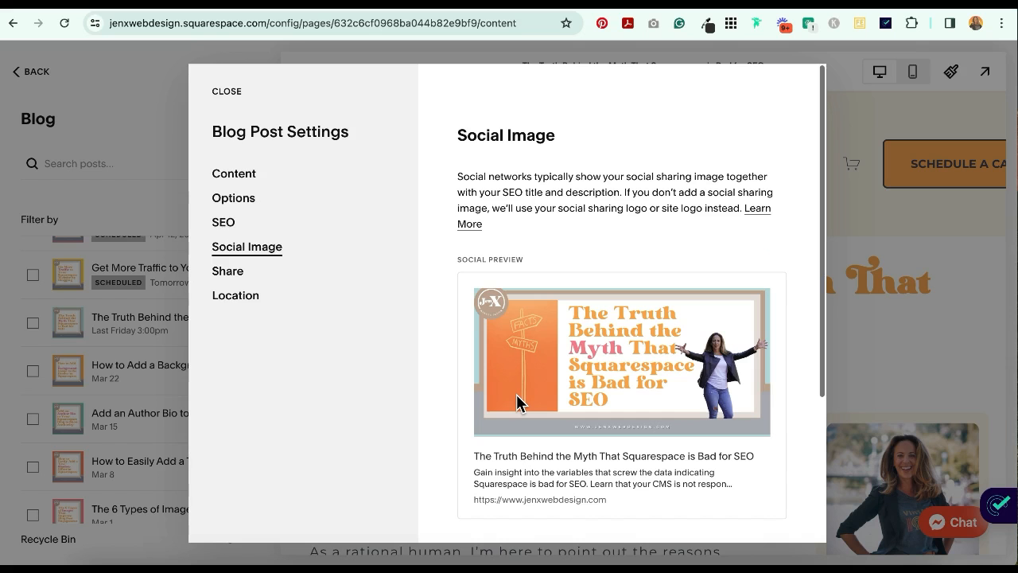
Step: Switch to the Jen-X Squarespace site and examine an existing post's social image preview, alternate sharing image and Share account settings
scroll(477, 371, "down", 5)
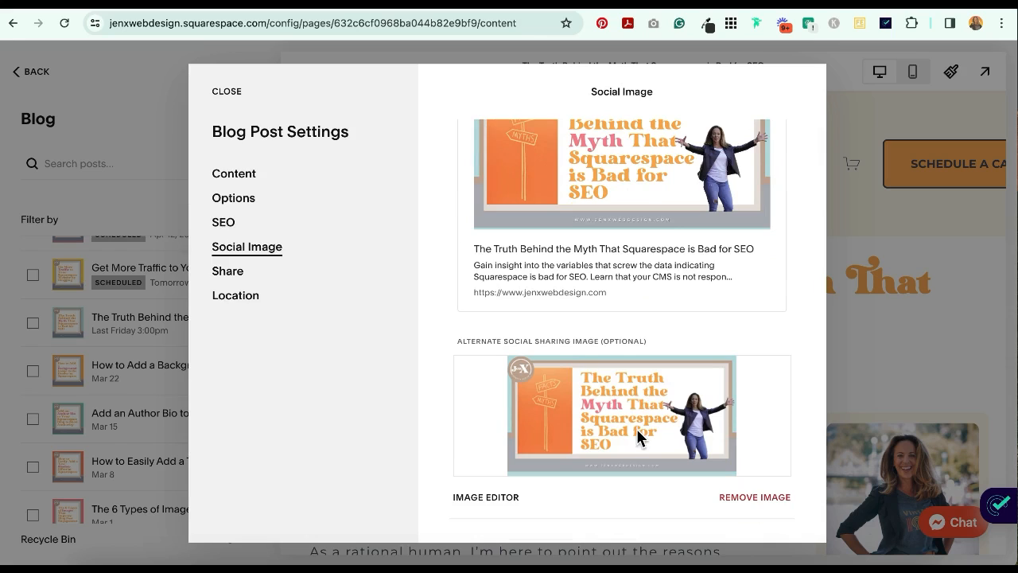
scroll(637, 428, "up", 5)
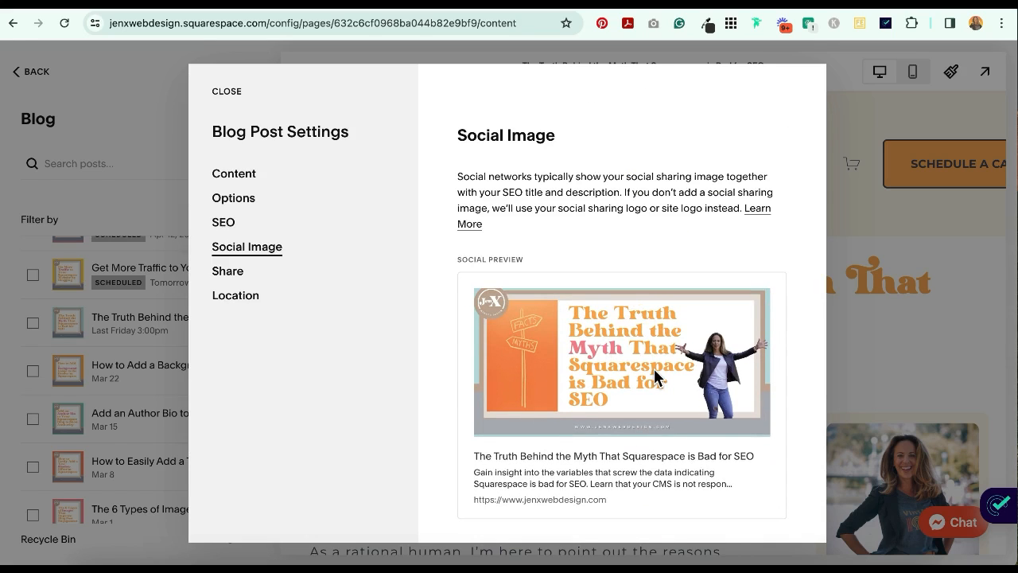
scroll(654, 369, "down", 1)
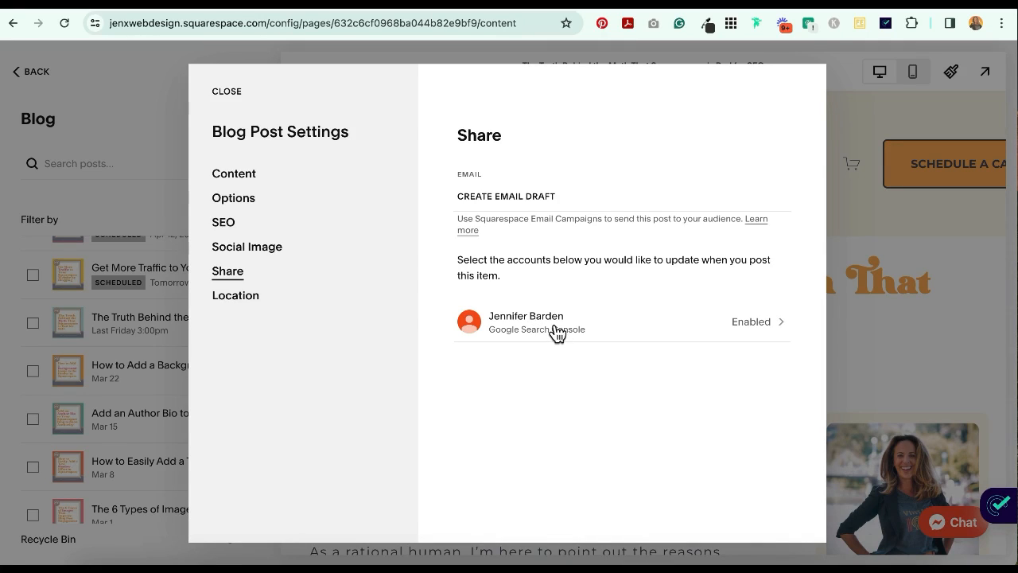
left_click(749, 321)
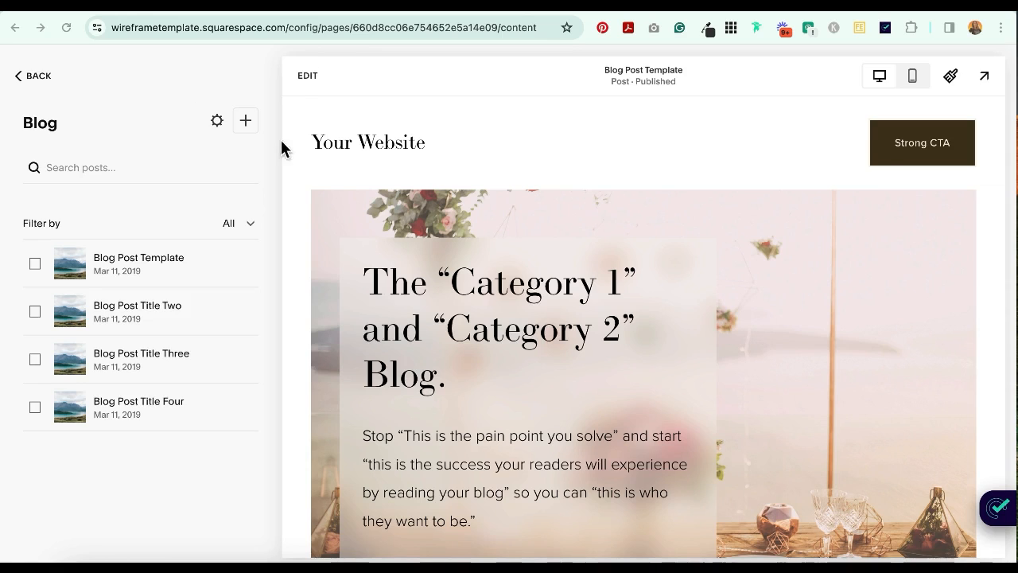
Step: Open the wireframe site's blog page settings and review the general options down to Posts per Page
left_click(214, 124)
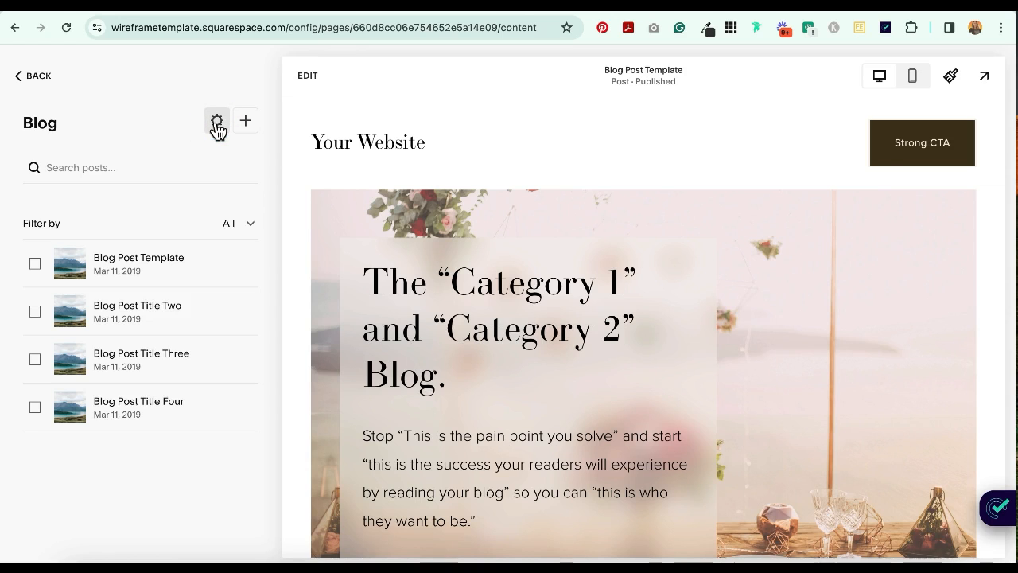
left_click(216, 126)
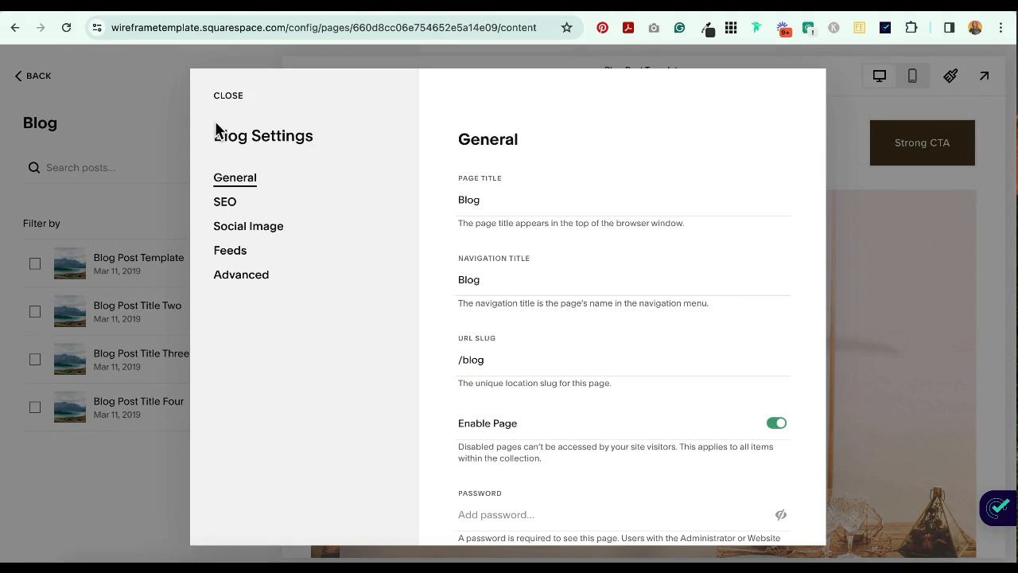
scroll(516, 223, "down", 3)
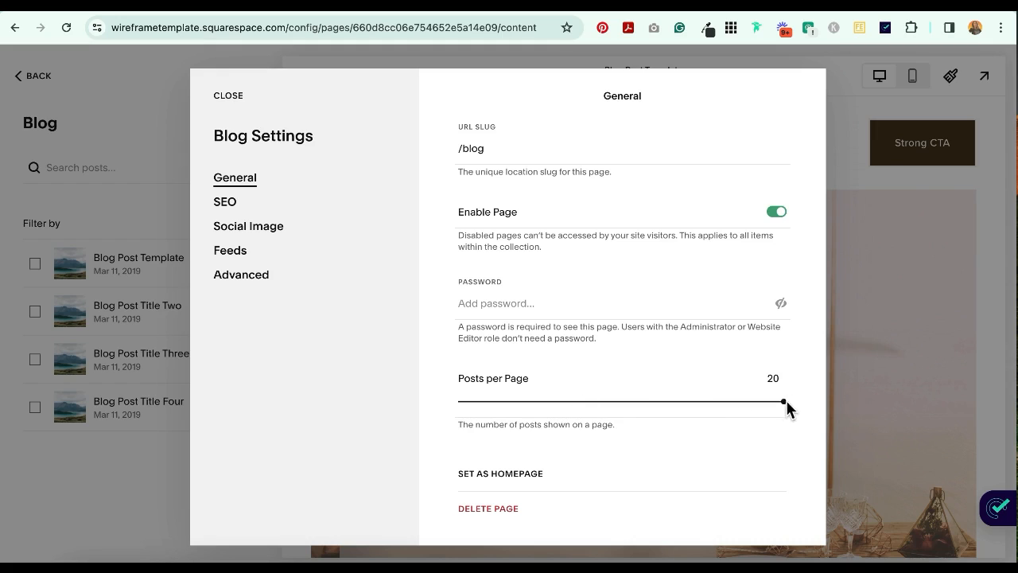
Step: Clear the blog page's SEO title and set its SEO description to "Use 150-160 characters and include your keyword."
left_click(226, 201)
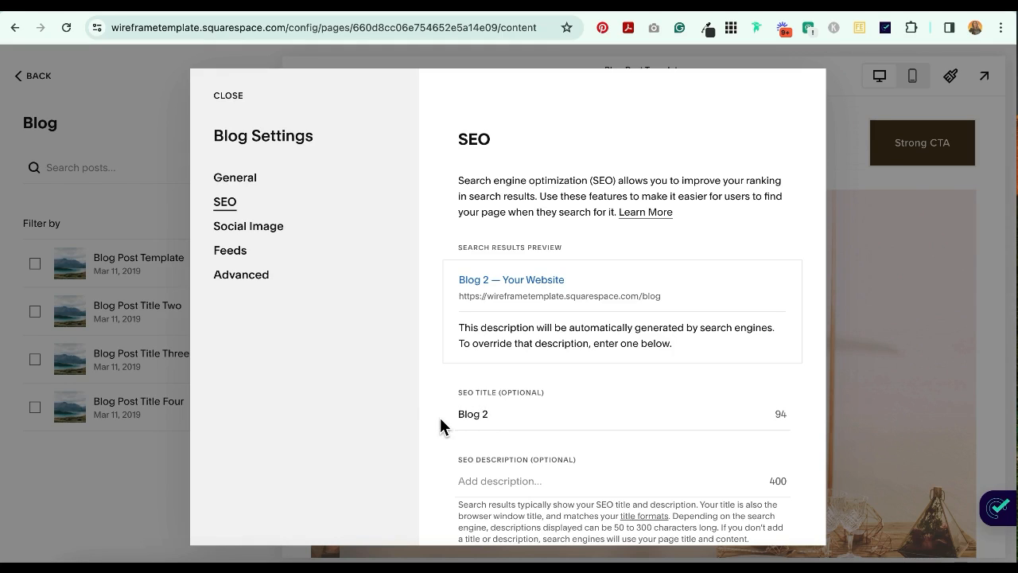
left_click(509, 415)
key("BackSpace")
key("BackSpace")
key("BackSpace")
key("BackSpace")
key("BackSpace")
key("BackSpace")
scroll(563, 425, "down", 3)
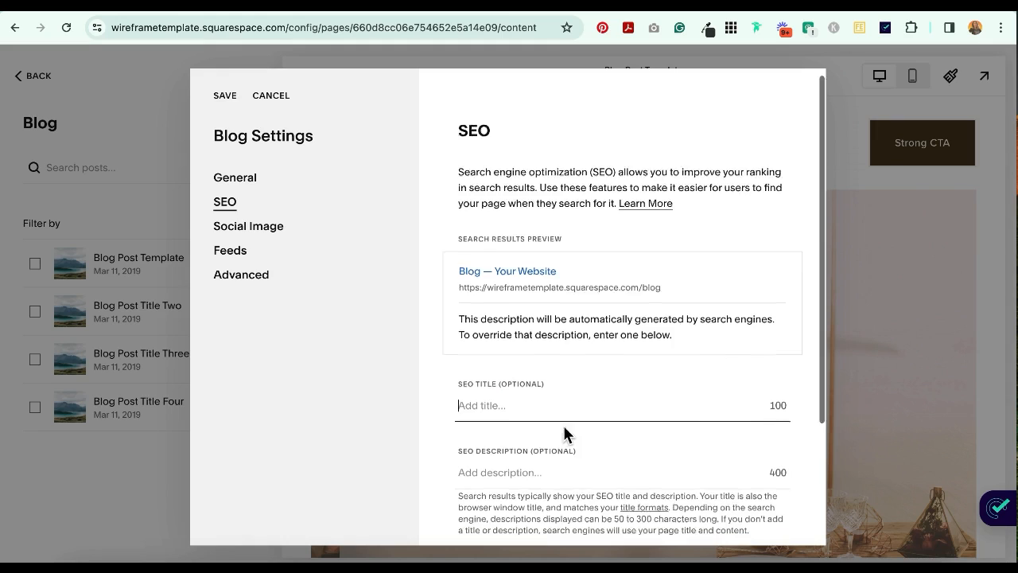
left_click(503, 308)
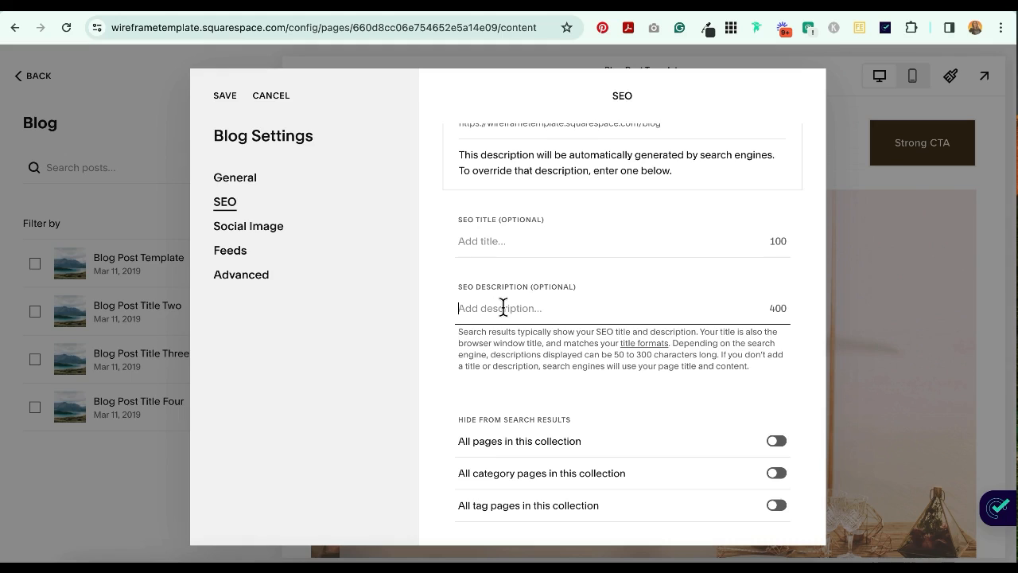
type("Use 150-160 characters and include your keyword.")
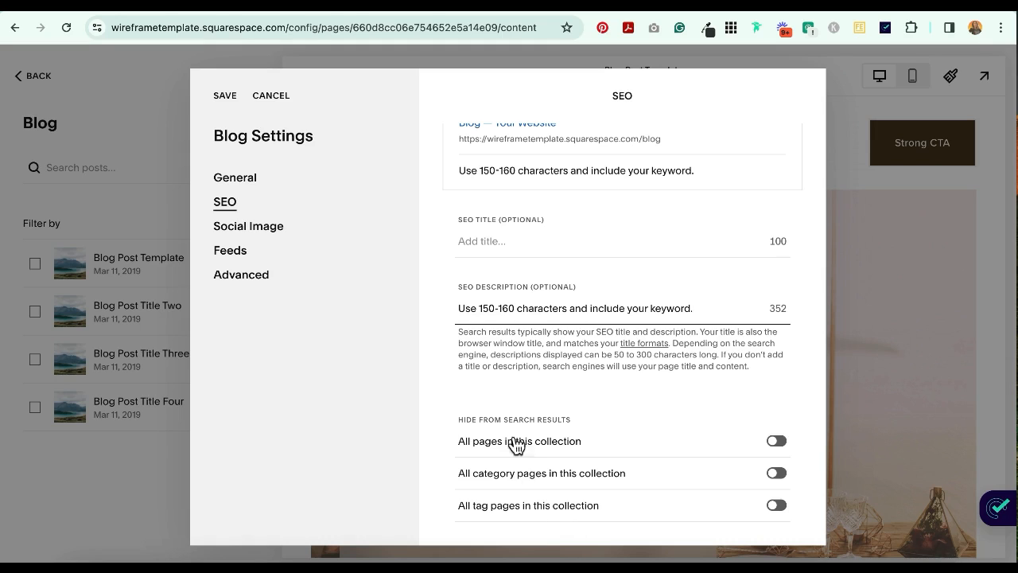
Step: Review the blog page's alternate social sharing image option and its feed options for podcasting and Apple News
left_click(258, 226)
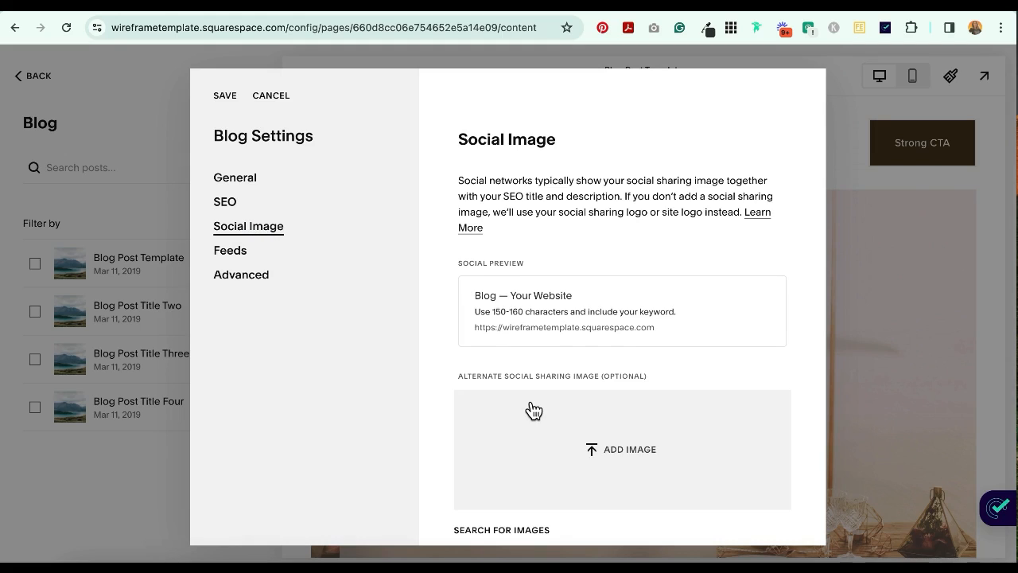
scroll(529, 409, "down", 1)
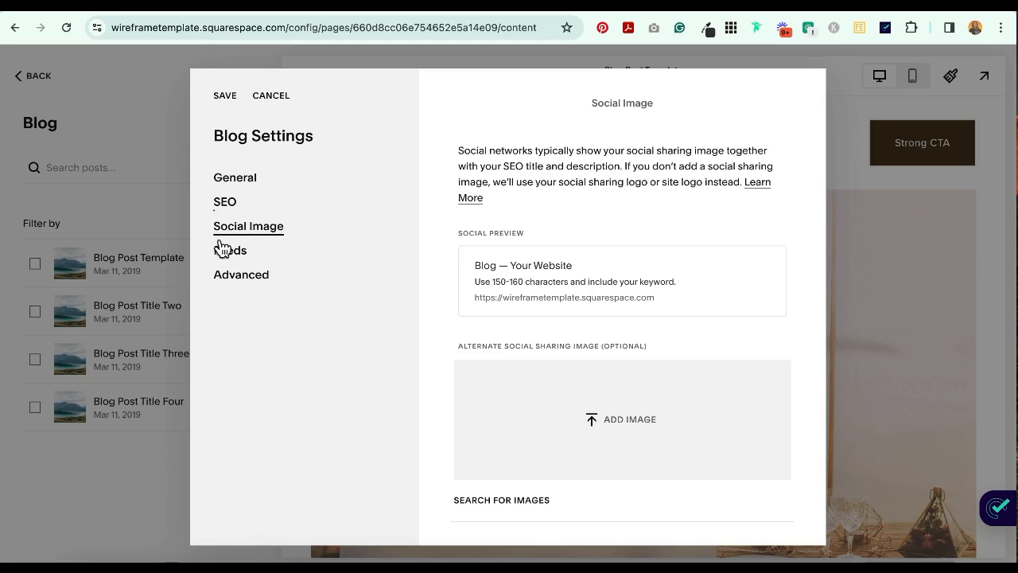
left_click(256, 278)
left_click(229, 253)
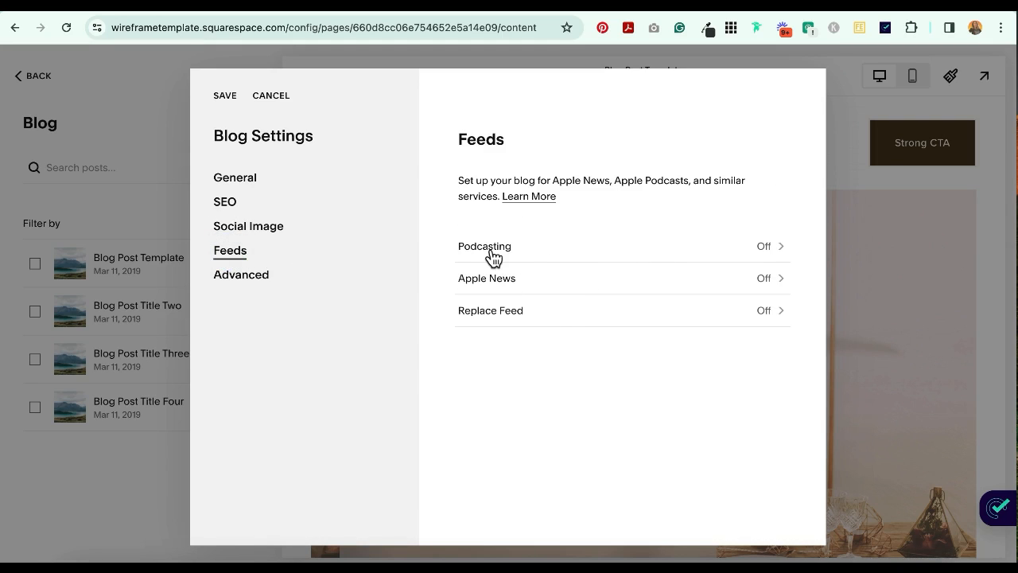
Step: Try renaming Category 1 to "Change the name here" in the blog's category management, then cancel the rename and discard the blog settings changes
left_click(238, 278)
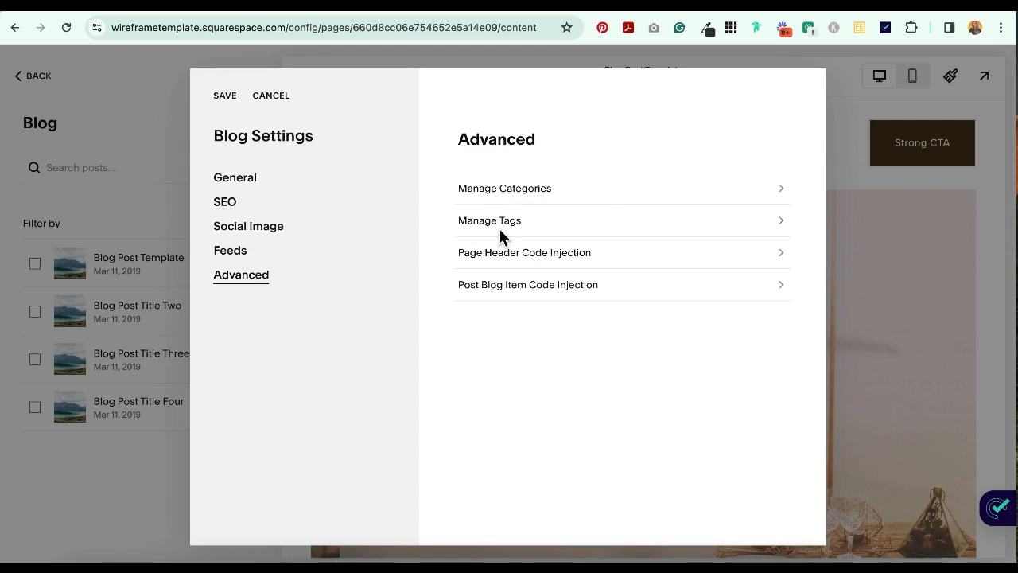
left_click(510, 188)
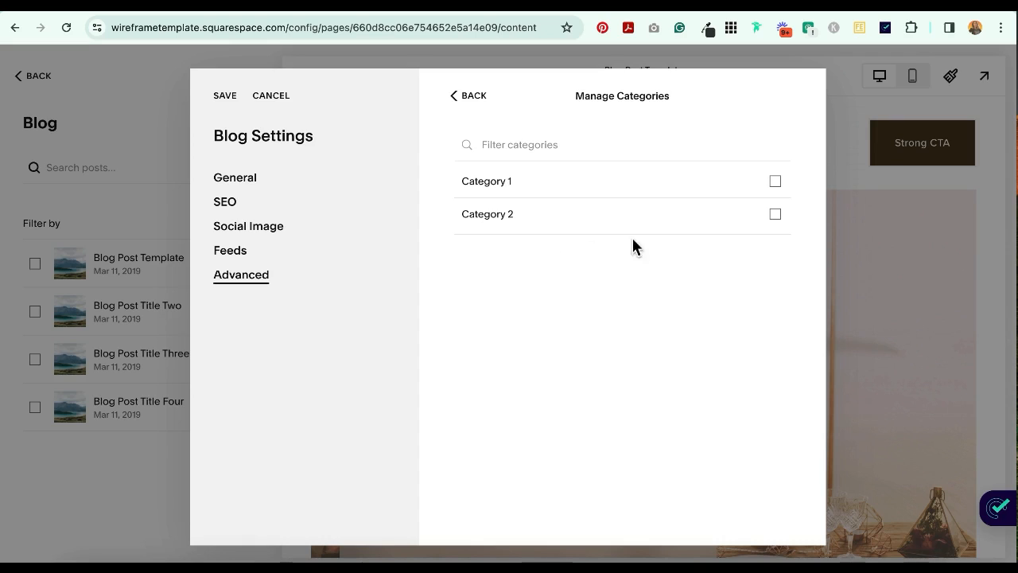
left_click(775, 183)
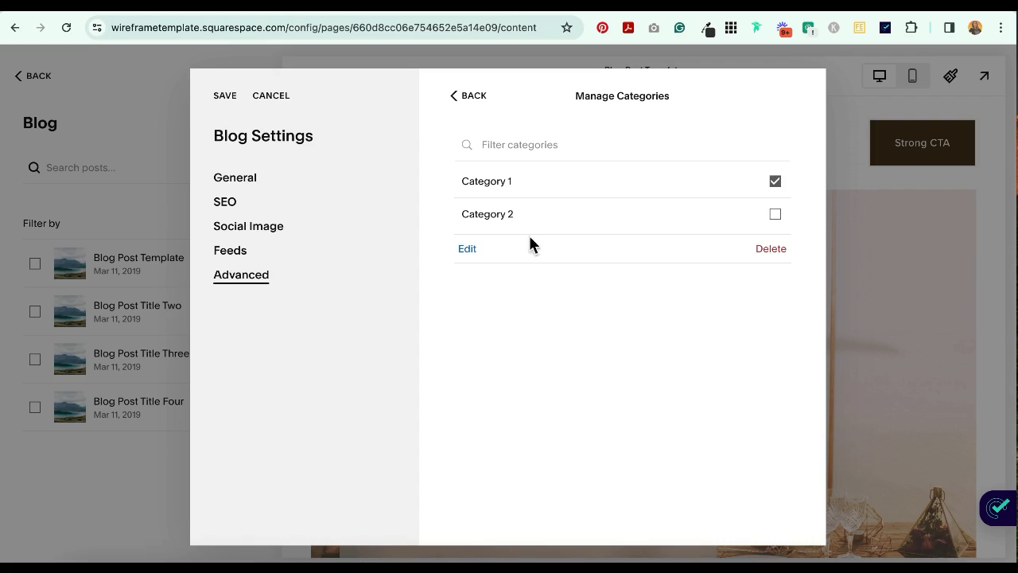
left_click(467, 250)
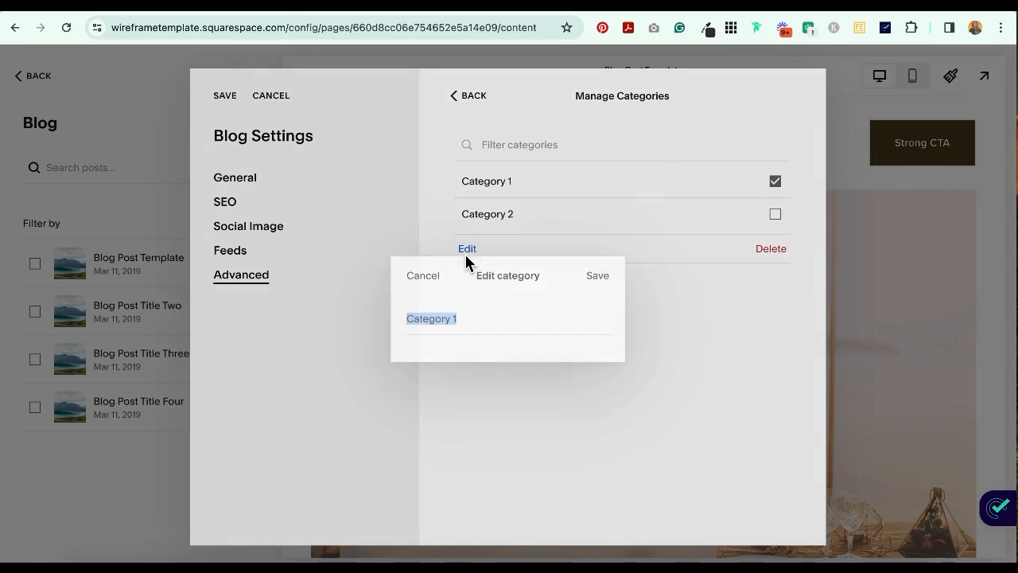
type("Change the name here")
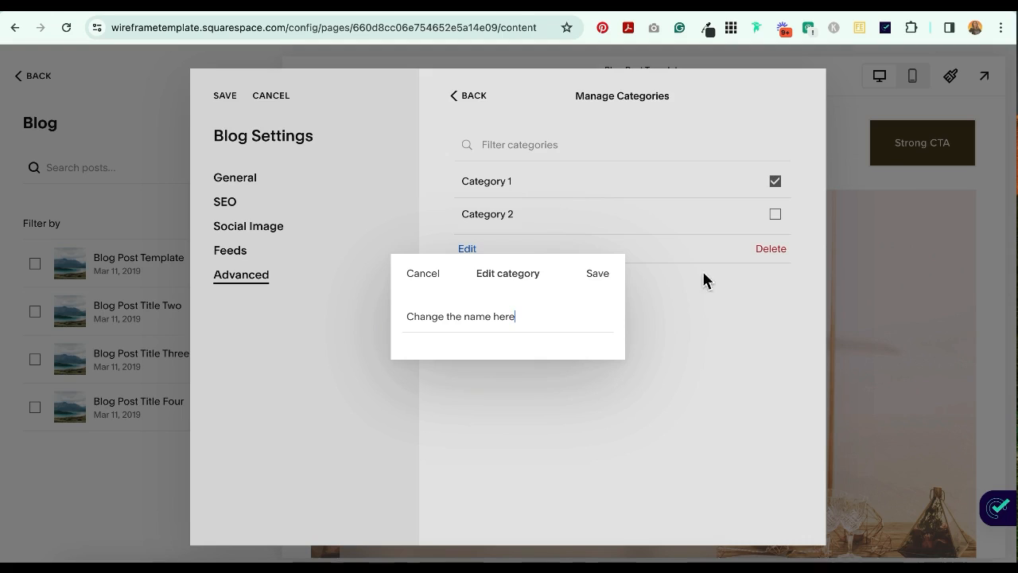
left_click(425, 279)
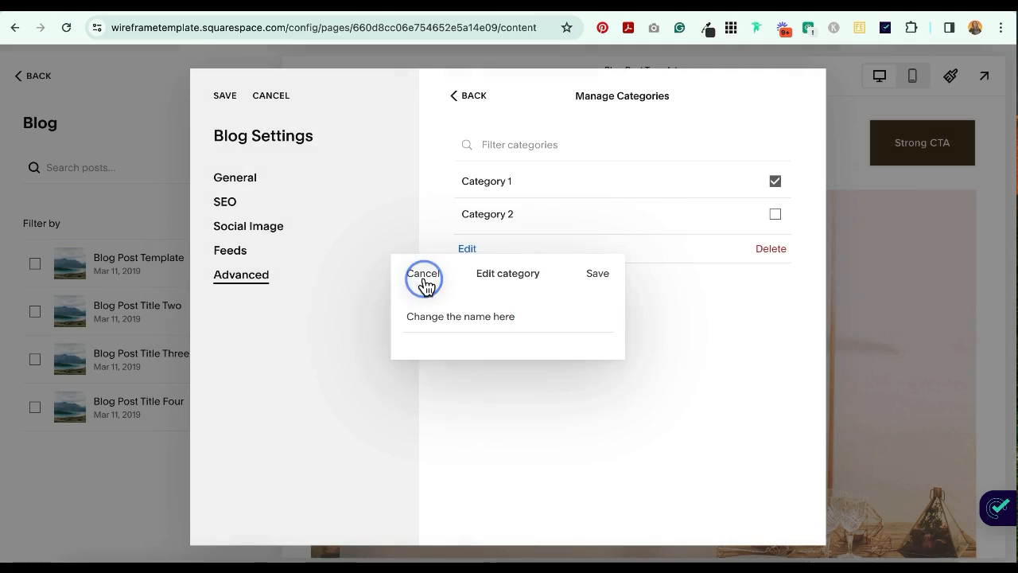
left_click(460, 97)
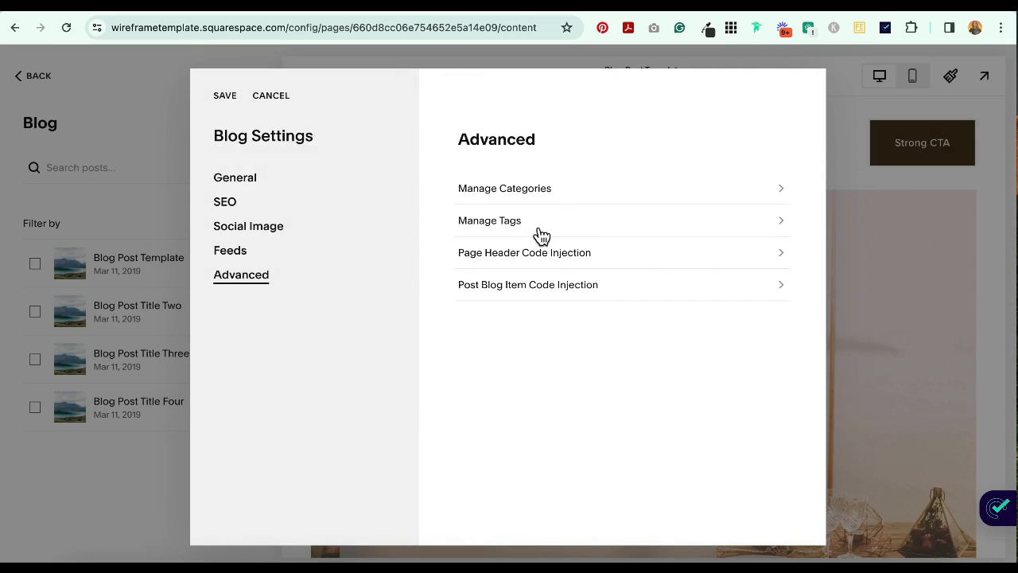
left_click(271, 96)
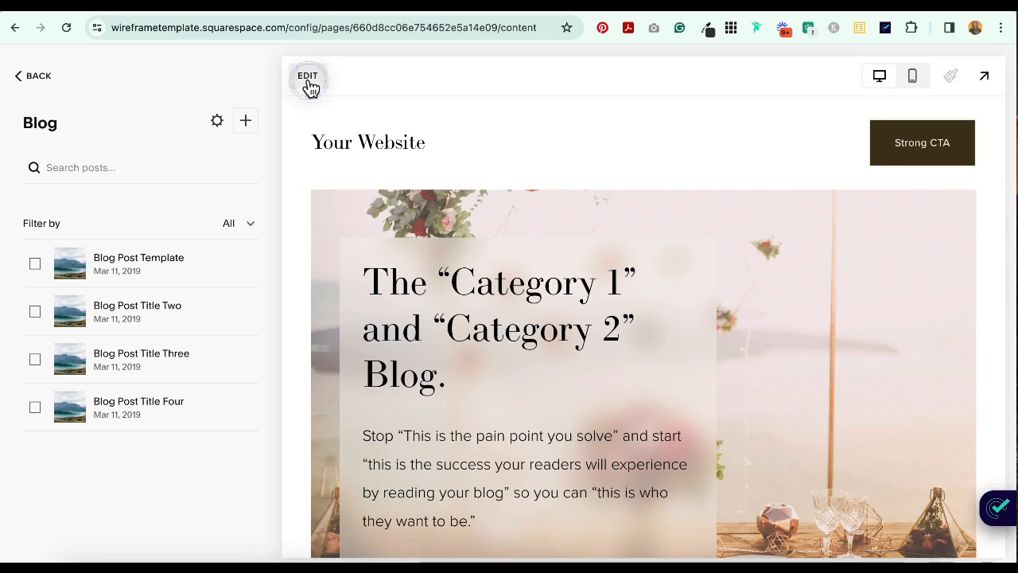
Step: Edit the blog page and link the "Category 1" heading text above the search box to the Category 1 blog category
left_click(308, 78)
scroll(586, 330, "down", 5)
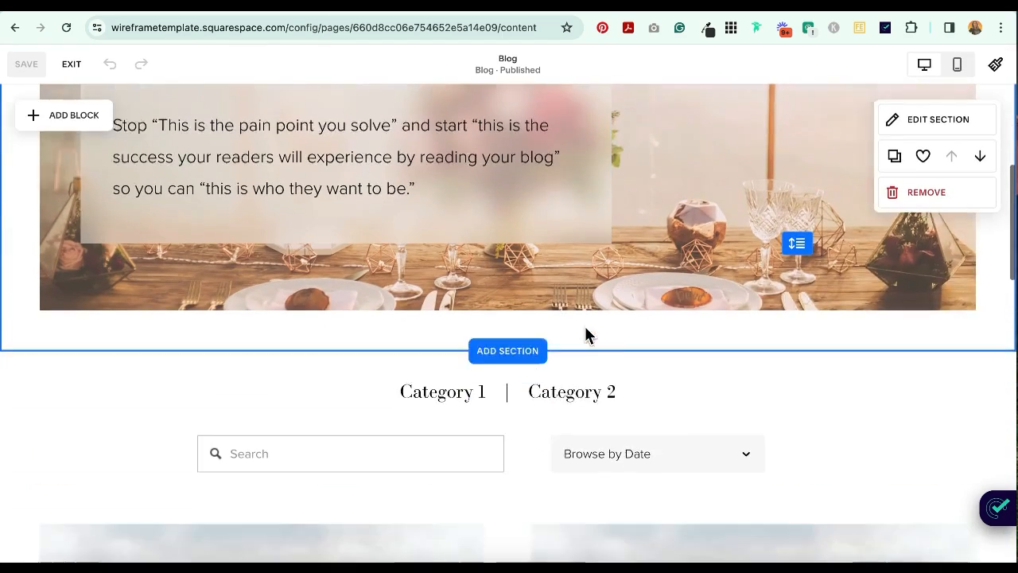
left_click(448, 243)
left_click_drag(483, 236, 391, 236)
left_click(654, 188)
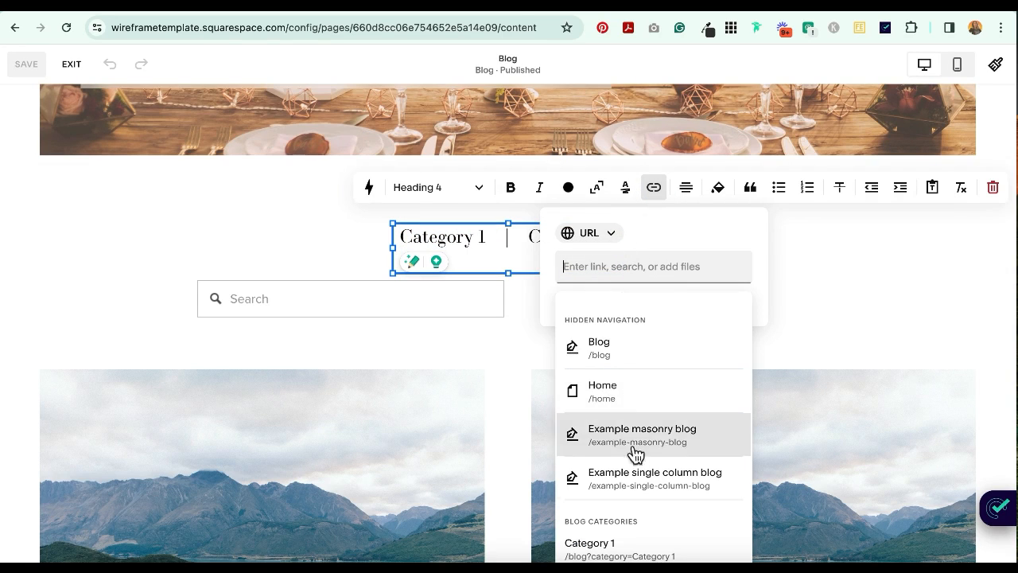
scroll(630, 501, "down", 1)
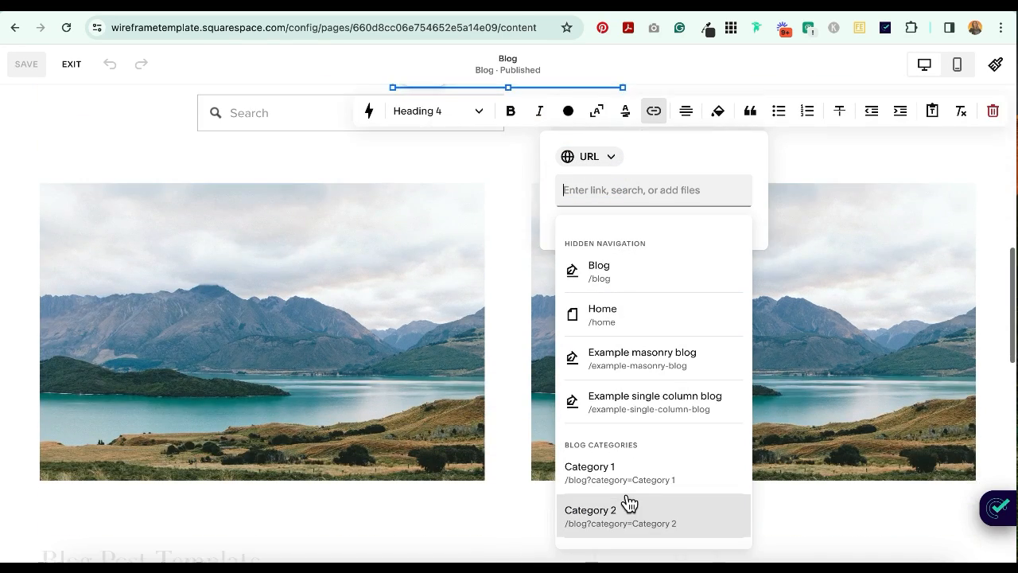
left_click(618, 467)
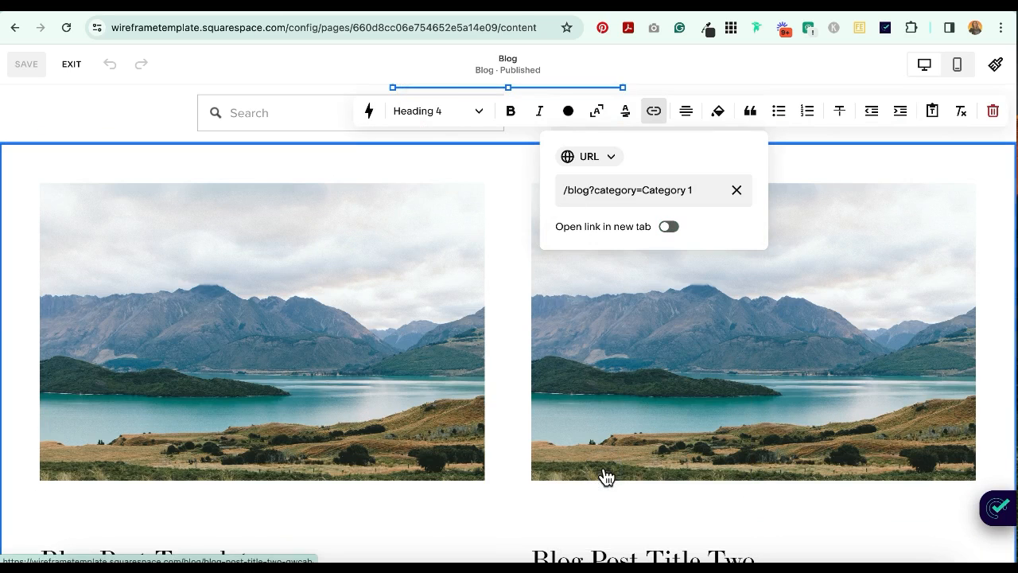
left_click(572, 247)
Step: Link the "Category 2" heading text to the Category 2 blog category, then save the blog page and exit editing
left_click_drag(530, 317, 623, 316)
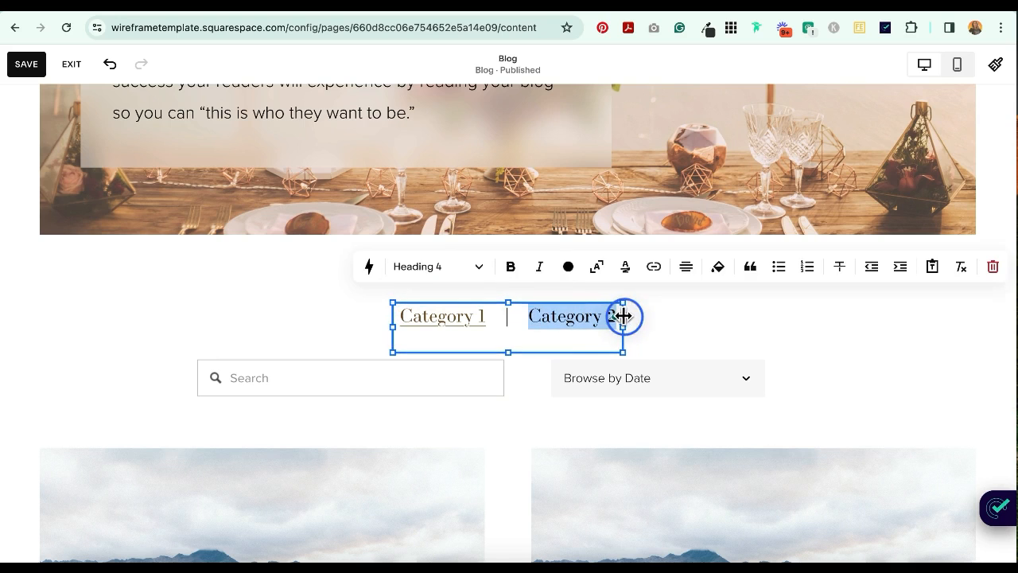
left_click(655, 266)
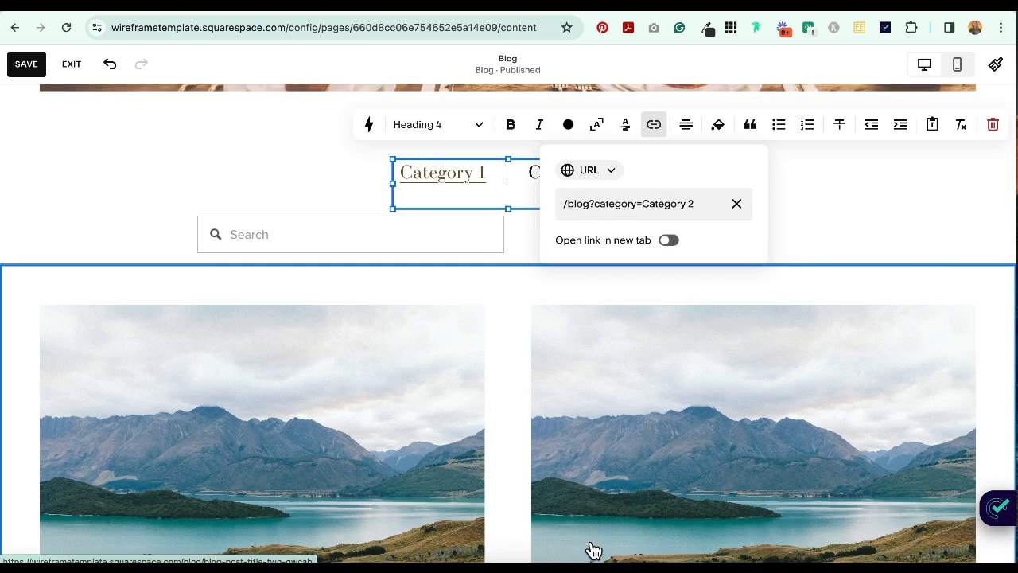
left_click(26, 63)
left_click(71, 63)
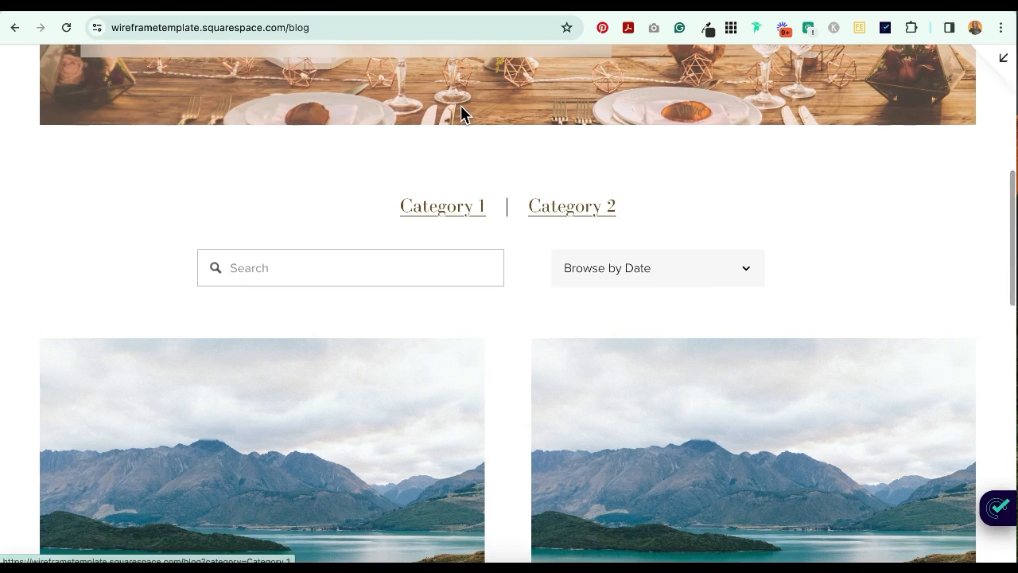
Step: Test the Category 1 heading link on the live blog page and check which posts the filtered view lists
left_click(451, 208)
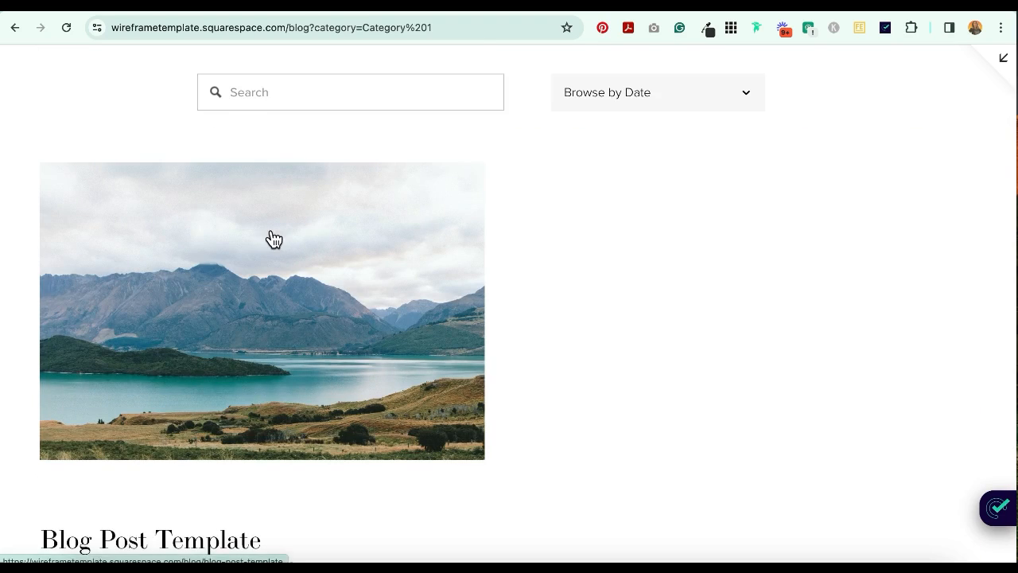
scroll(271, 239, "down", 3)
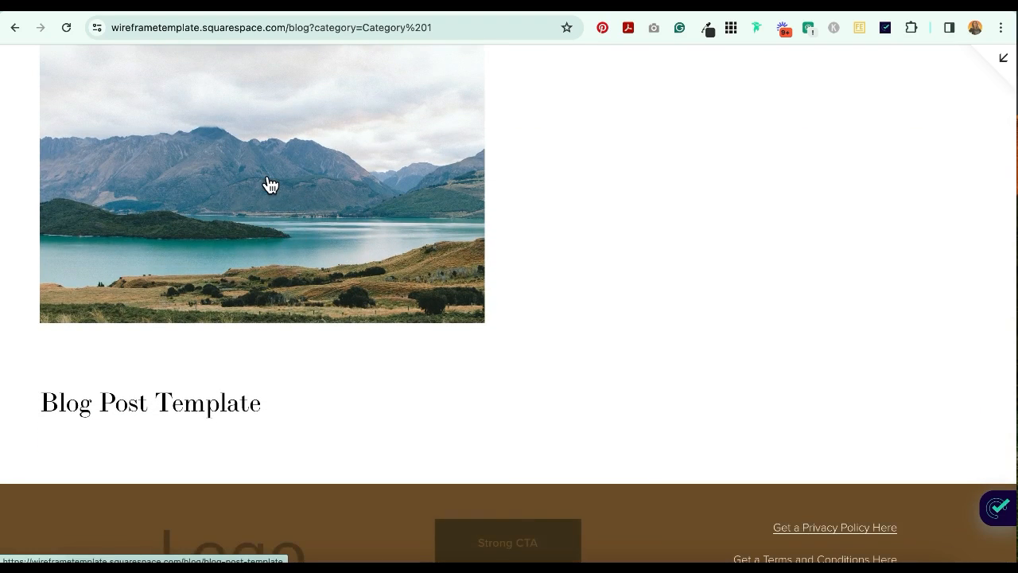
scroll(267, 184, "up", 4)
scroll(269, 185, "up", 2)
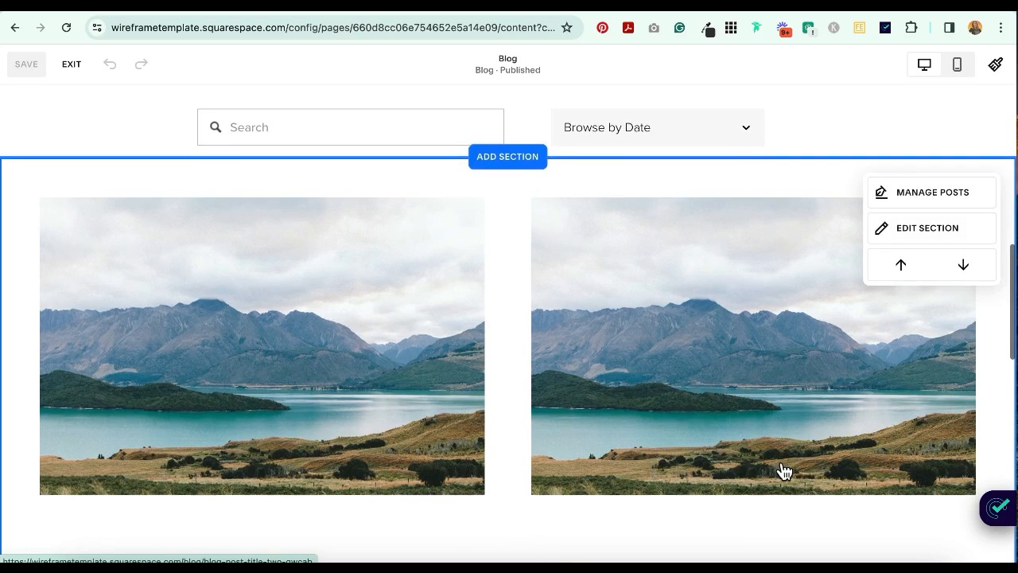
Step: Open the blog grid section's format settings and review its page spacing, image and text options
scroll(781, 469, "down", 1)
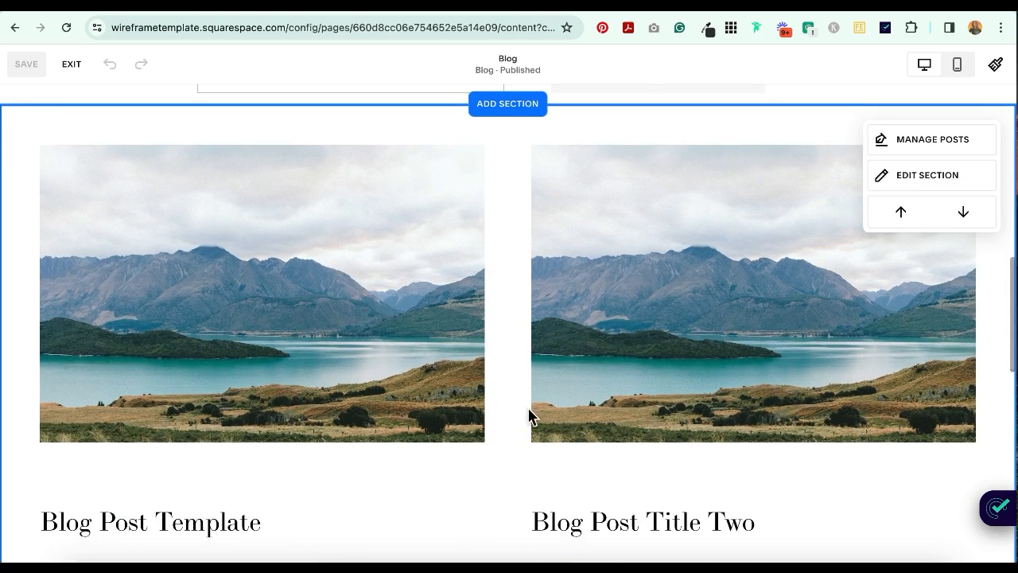
left_click(932, 177)
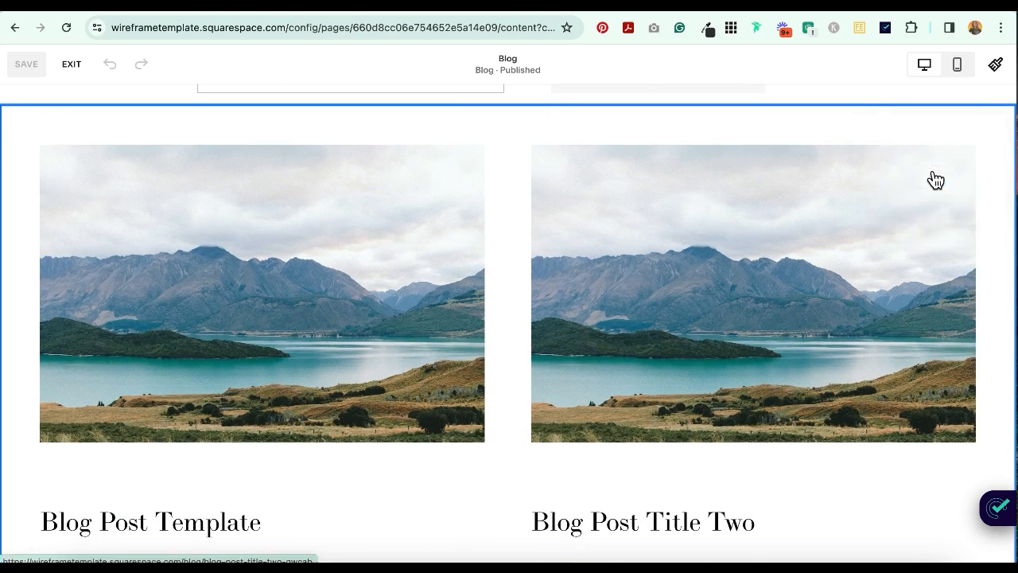
left_click_drag(912, 215, 826, 164)
scroll(807, 337, "down", 3)
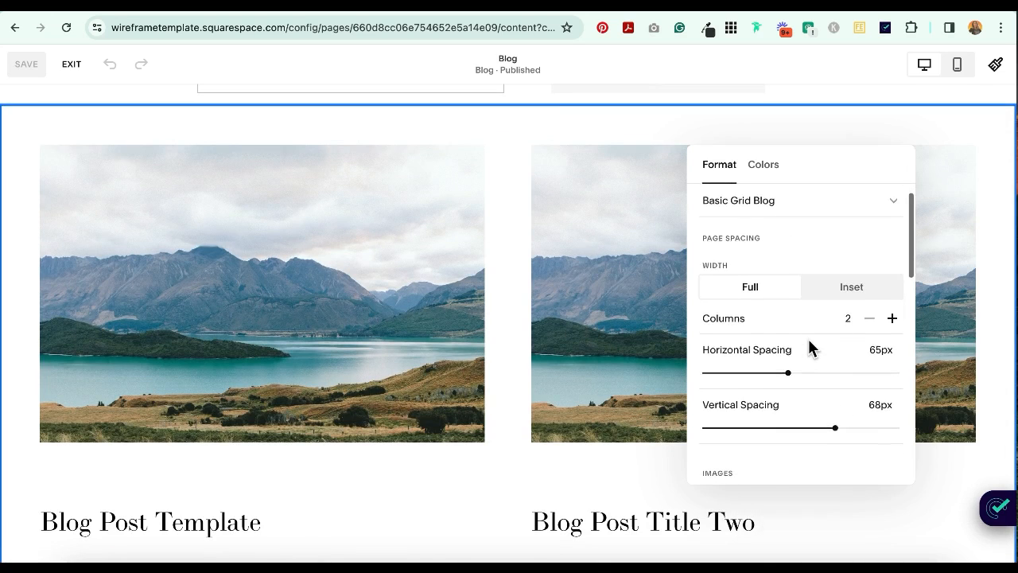
scroll(809, 341, "down", 2)
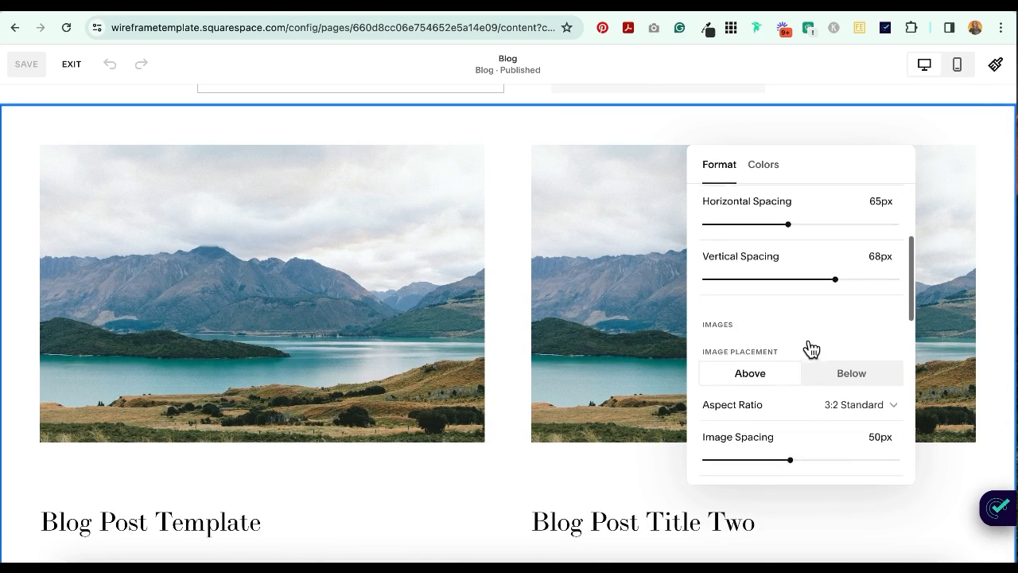
scroll(809, 341, "down", 2)
scroll(809, 346, "down", 3)
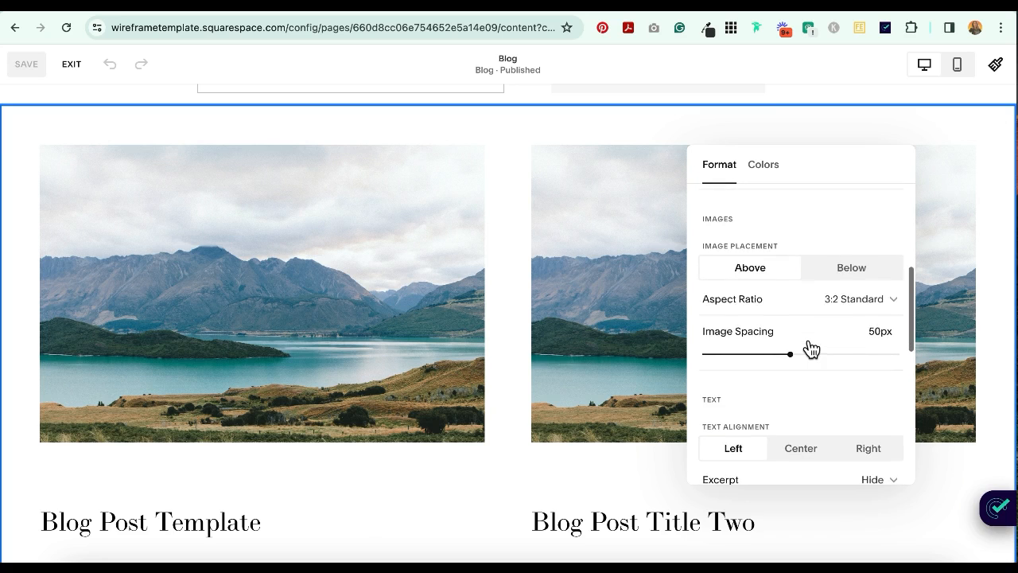
scroll(808, 339, "down", 2)
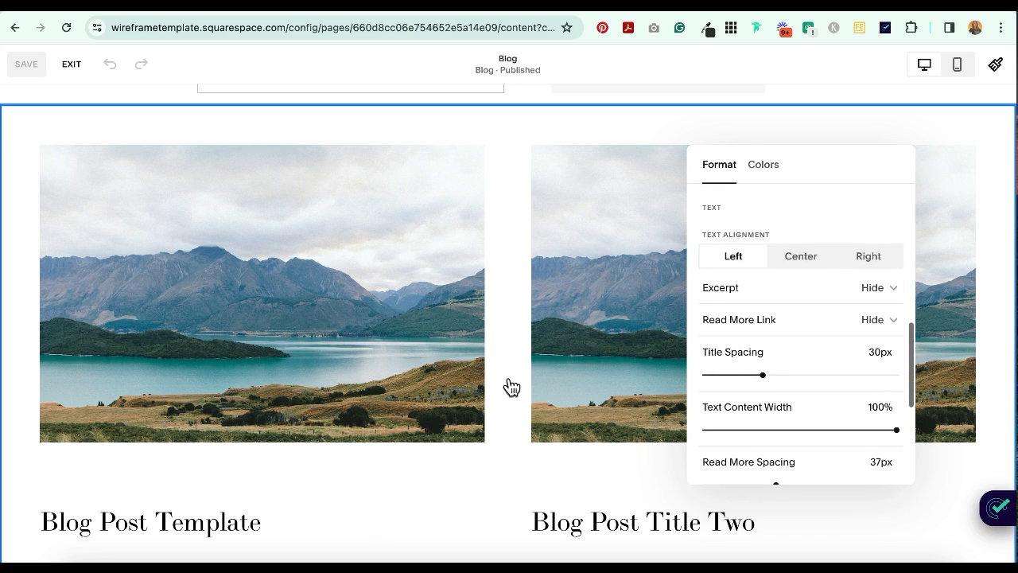
Step: Try showing the post excerpts in the blog grid, then hide them again
scroll(507, 386, "down", 3)
scroll(509, 381, "down", 1)
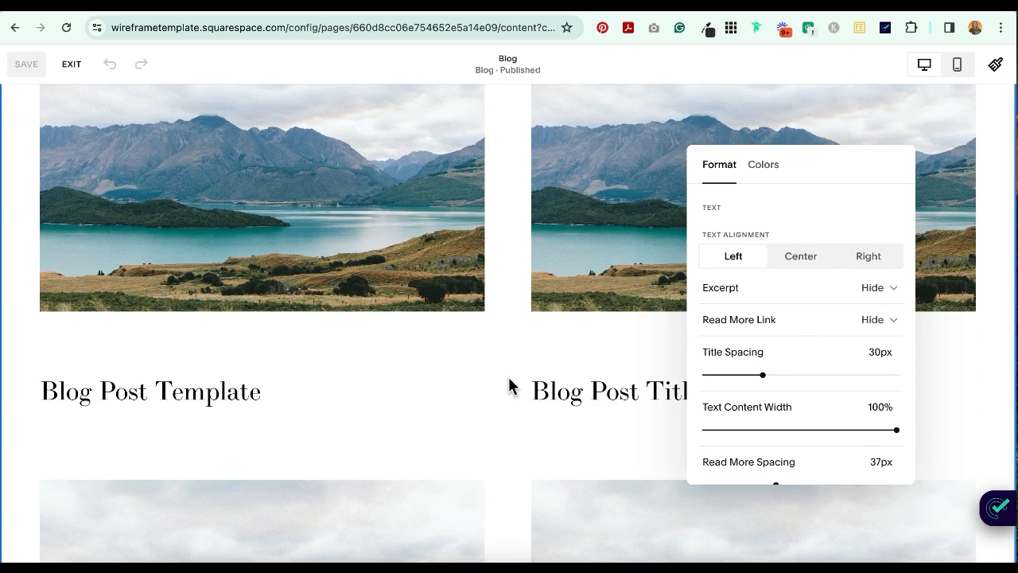
left_click(872, 291)
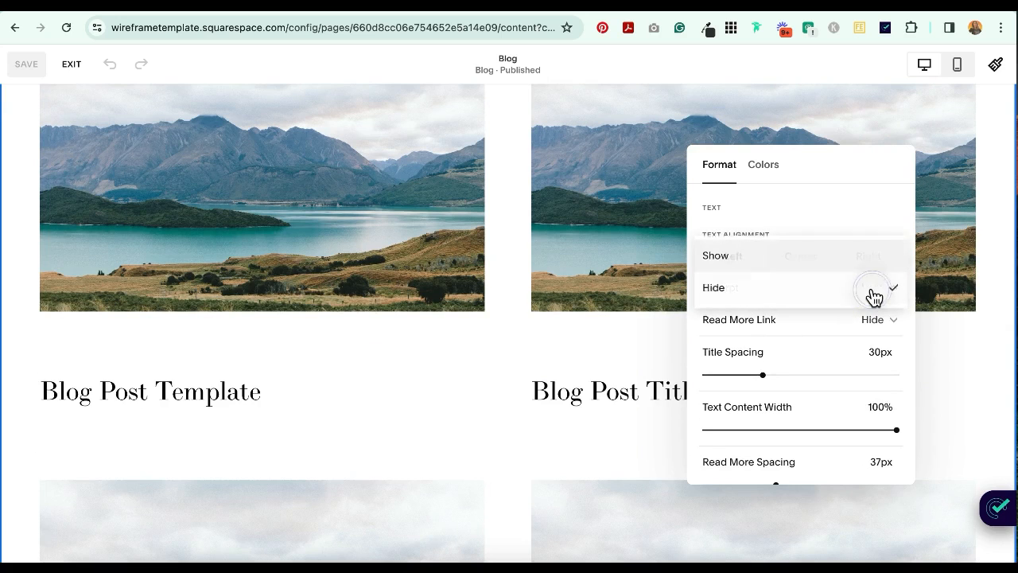
left_click(747, 265)
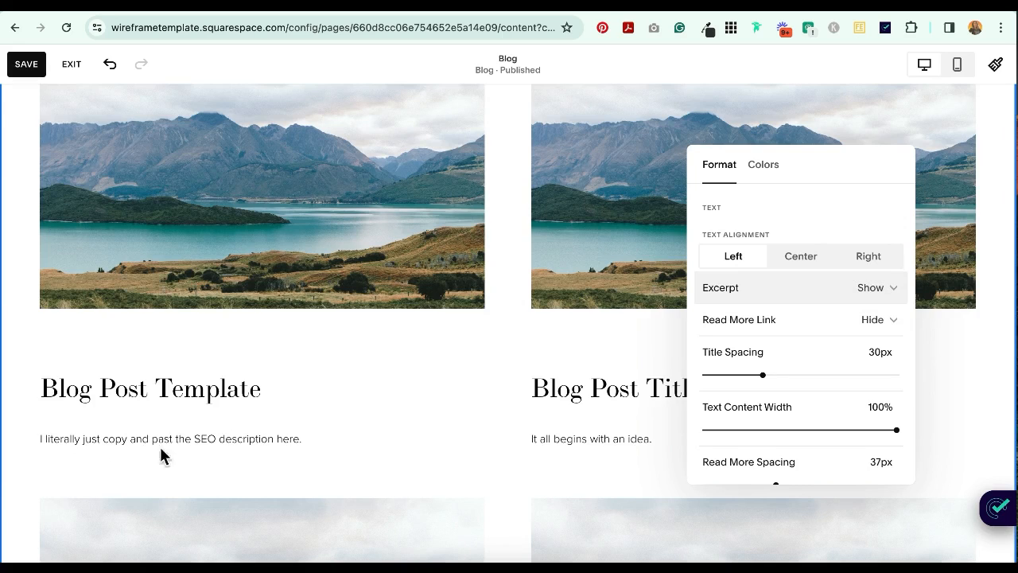
left_click(796, 288)
left_click(811, 320)
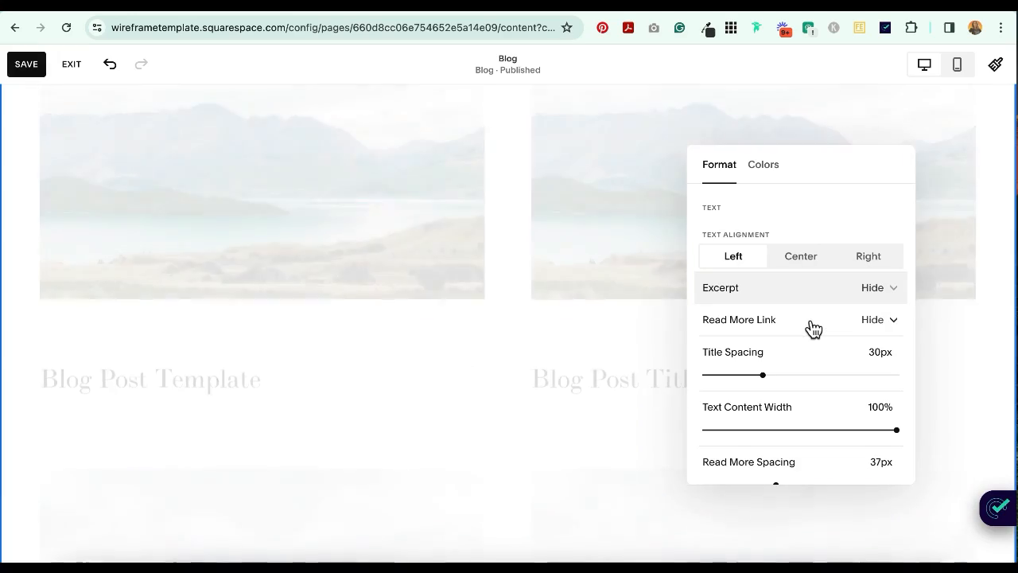
Step: Try showing the Read More link under each post in the grid, then hide it again
left_click(811, 322)
left_click(792, 318)
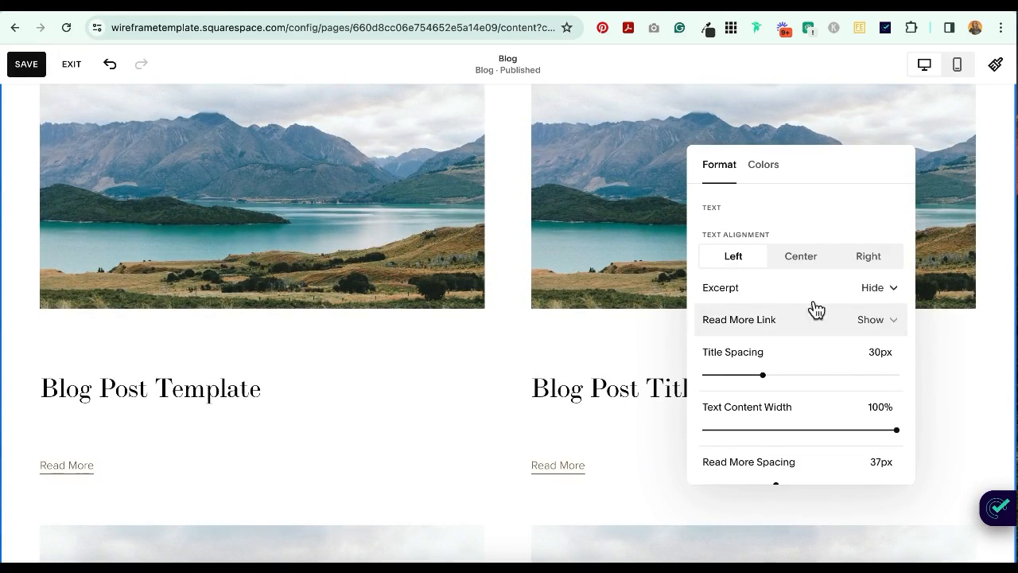
left_click(870, 318)
left_click(827, 342)
Step: Try Date as the blog grid's primary meta content, then set it to Author
scroll(780, 389, "down", 1)
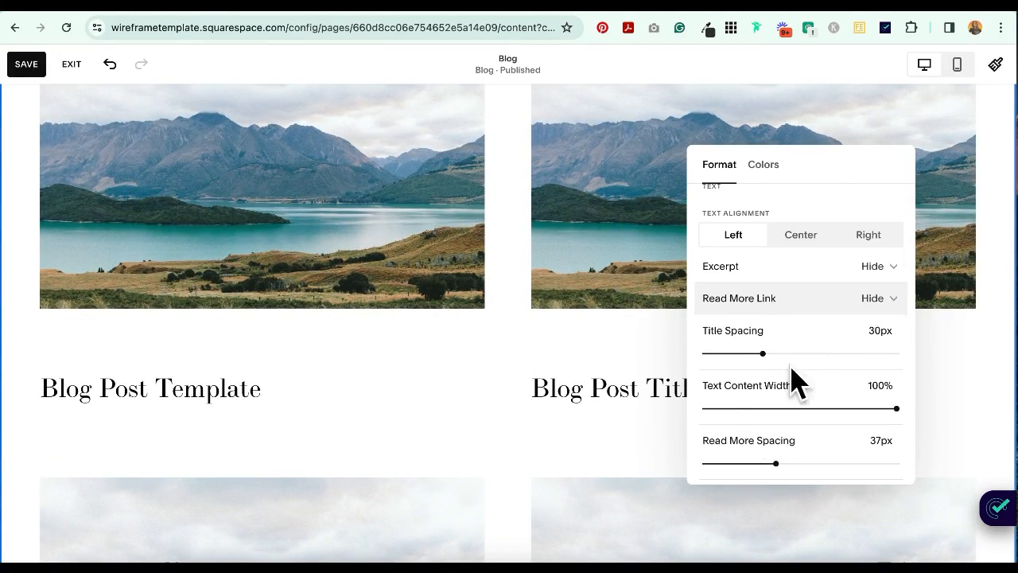
scroll(791, 376, "down", 5)
scroll(791, 375, "down", 2)
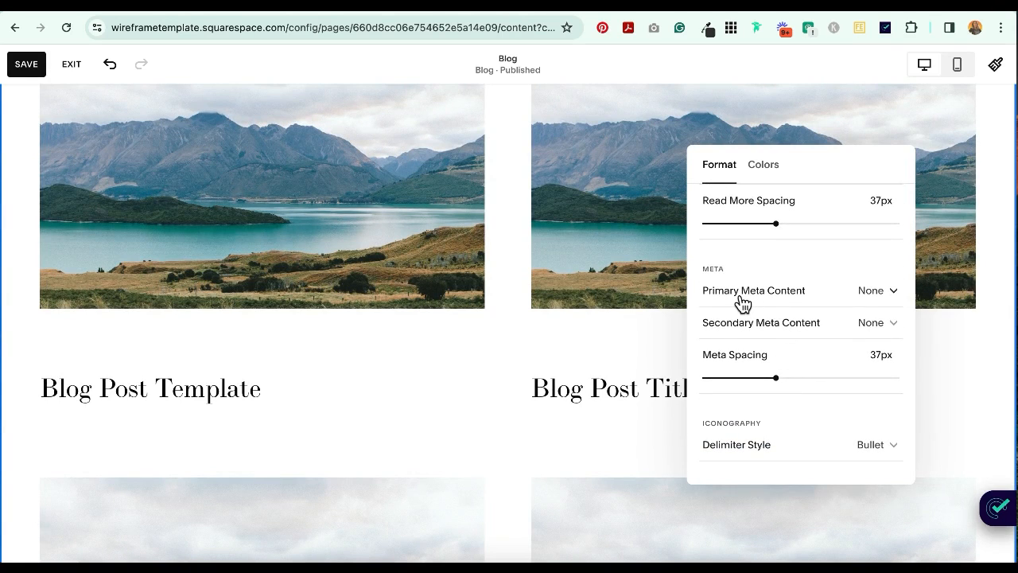
left_click(802, 297)
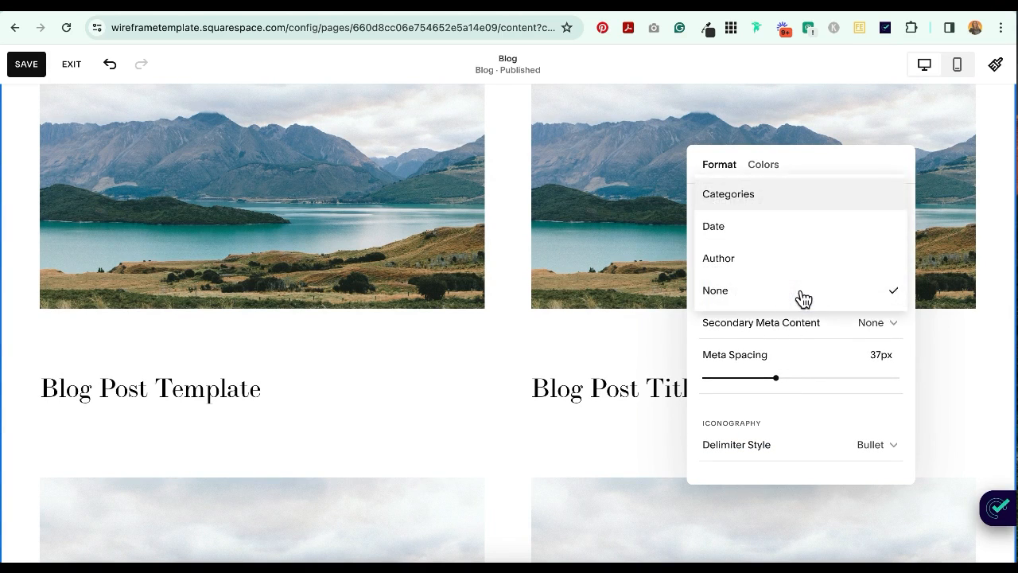
left_click(793, 225)
left_click(793, 298)
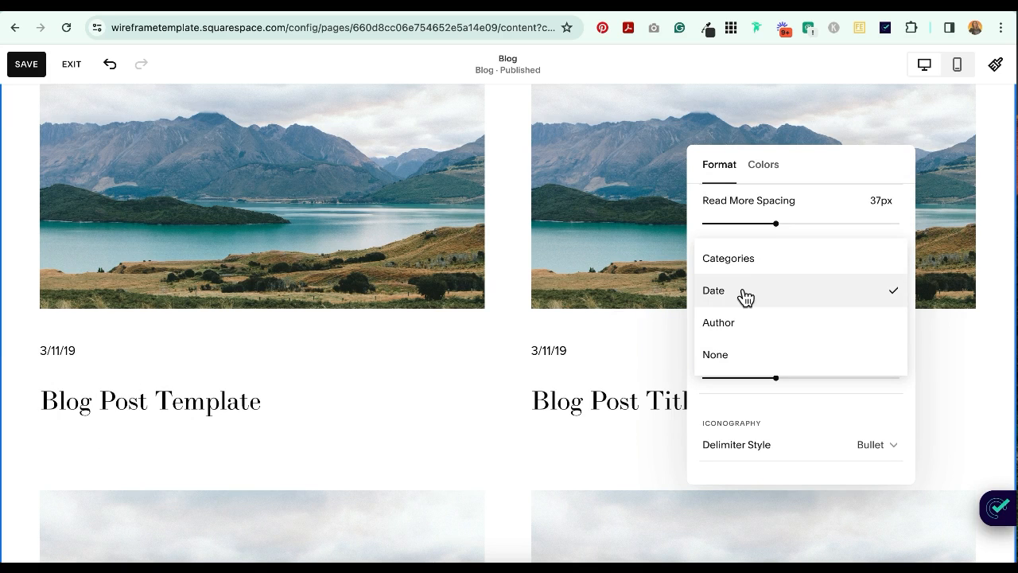
left_click(731, 325)
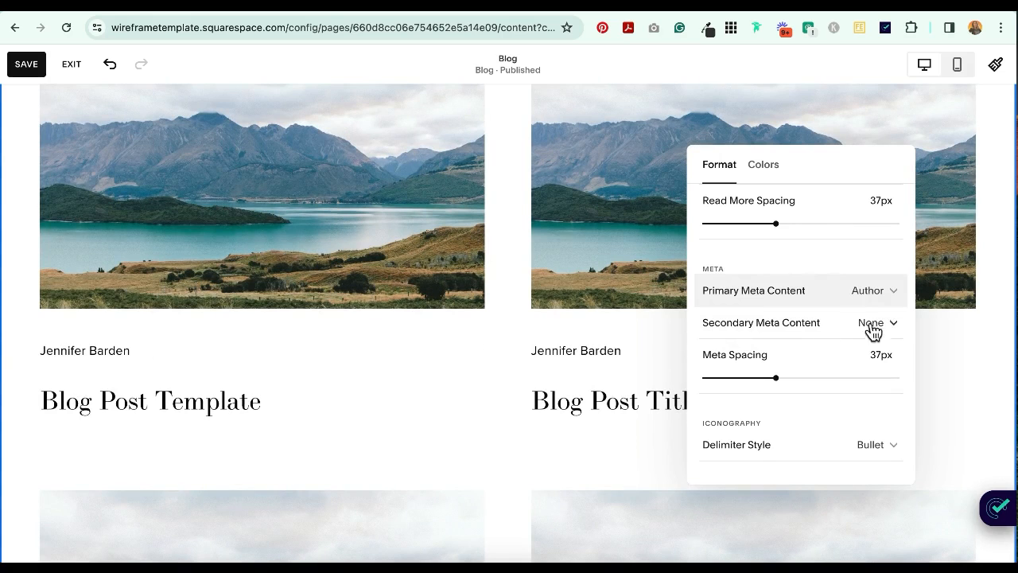
Step: Try None for the primary meta content, restore Author, and set the secondary meta content to Date
left_click(845, 302)
left_click(732, 326)
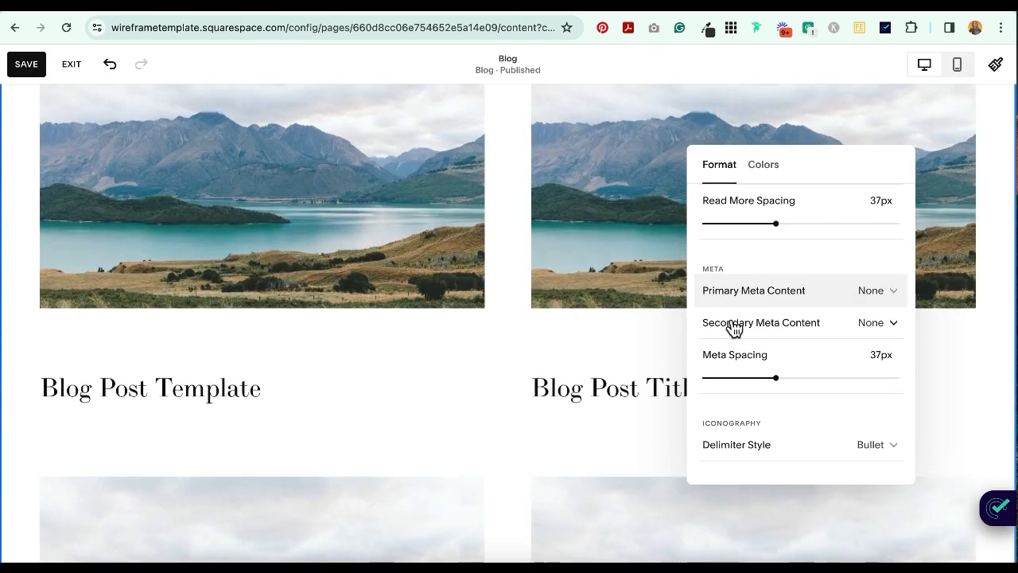
key("ctrl+z")
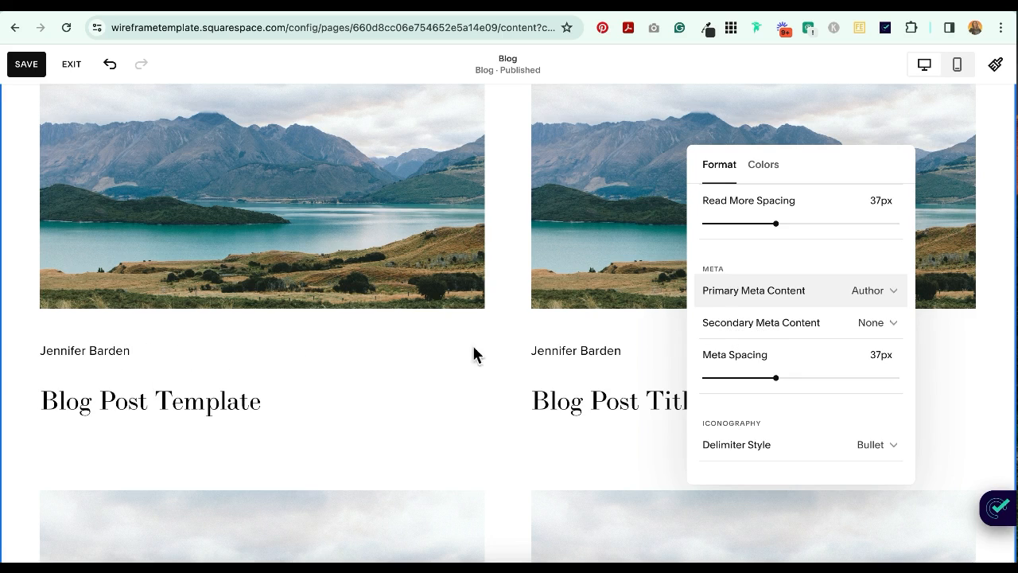
left_click(719, 326)
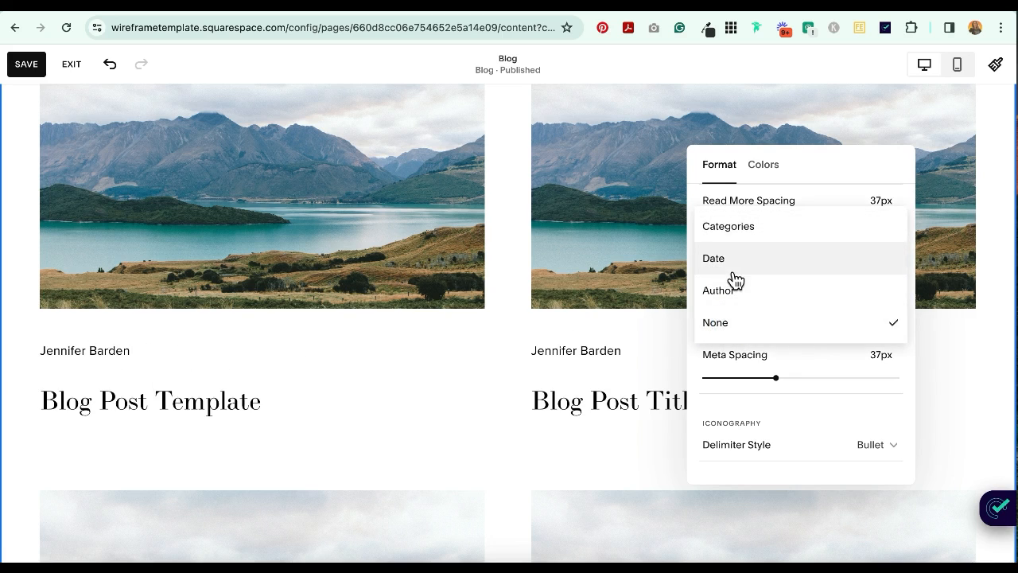
left_click(733, 267)
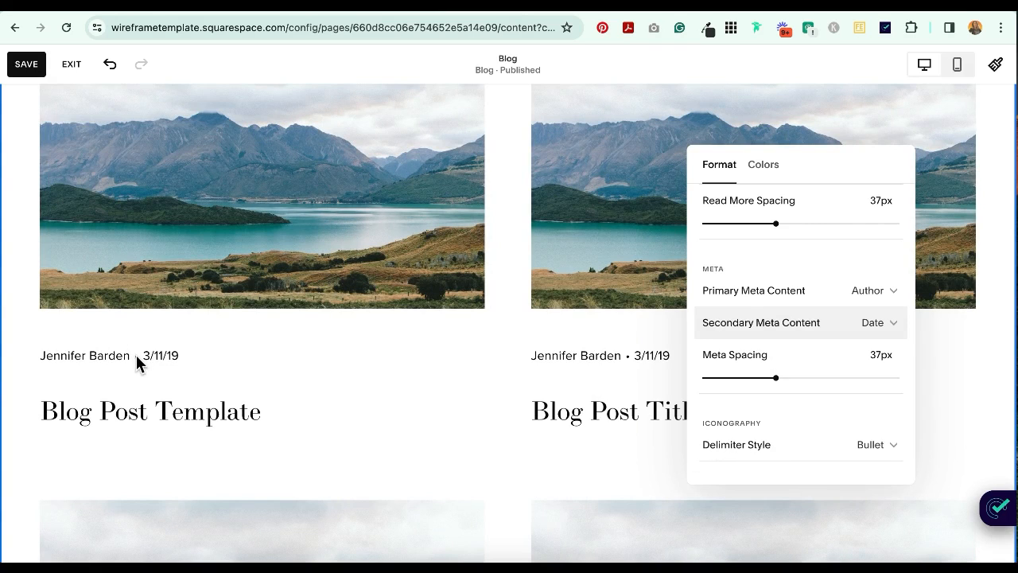
Step: Try the Pipe, Dash and Space delimiter styles between each post's author and date
left_click(907, 446)
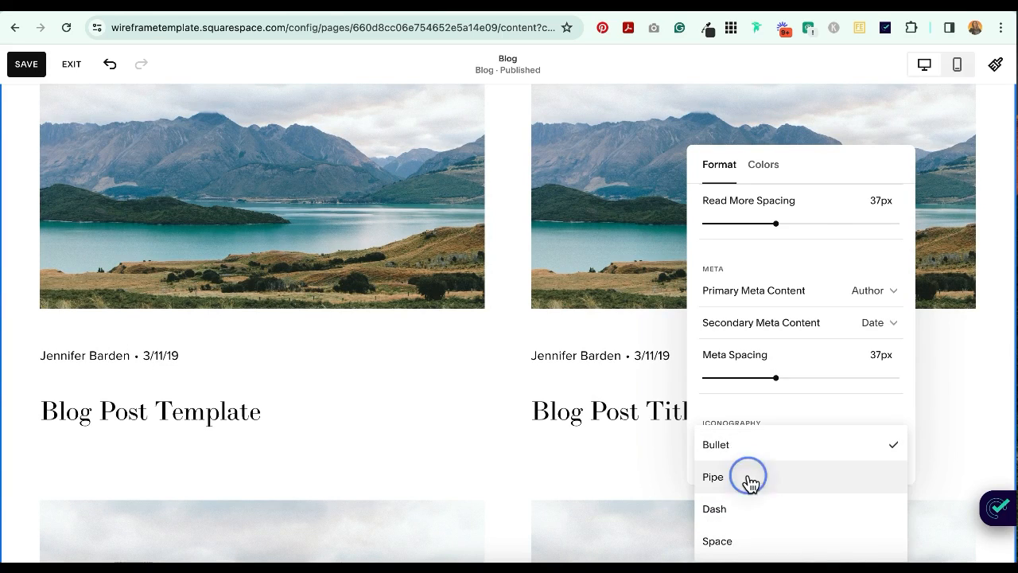
left_click(748, 478)
left_click(859, 450)
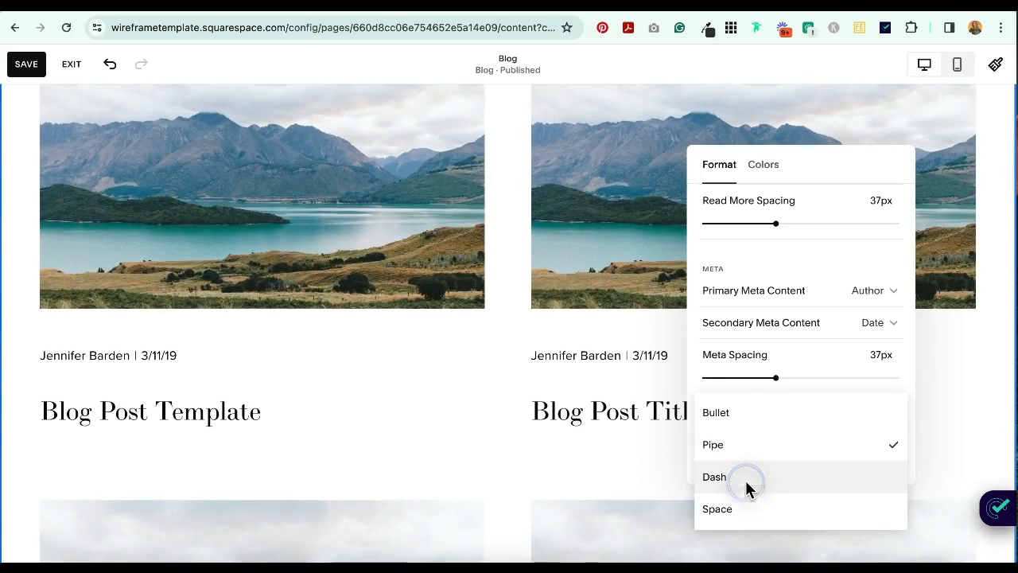
left_click(745, 478)
left_click(842, 446)
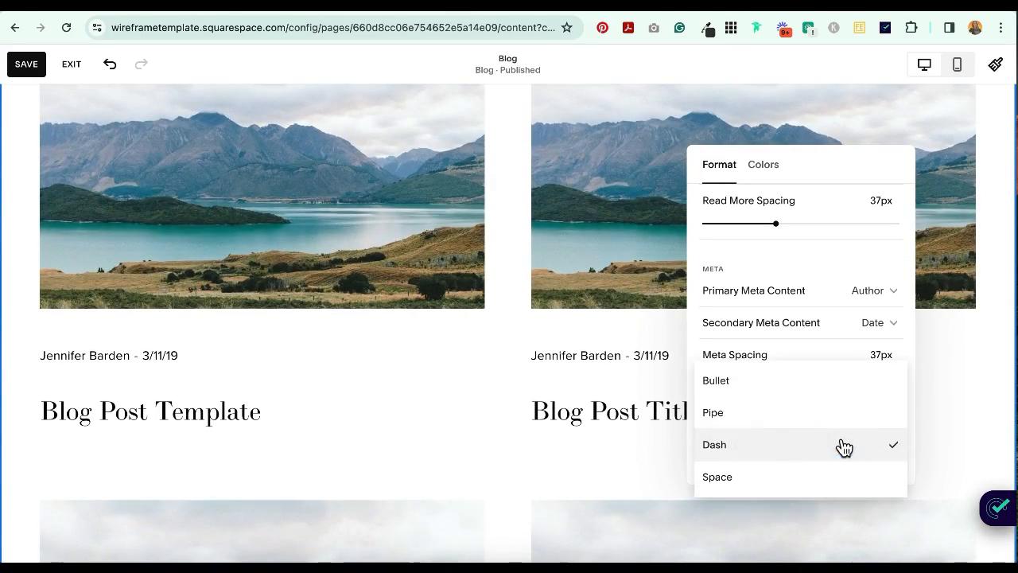
left_click(752, 479)
left_click(784, 461)
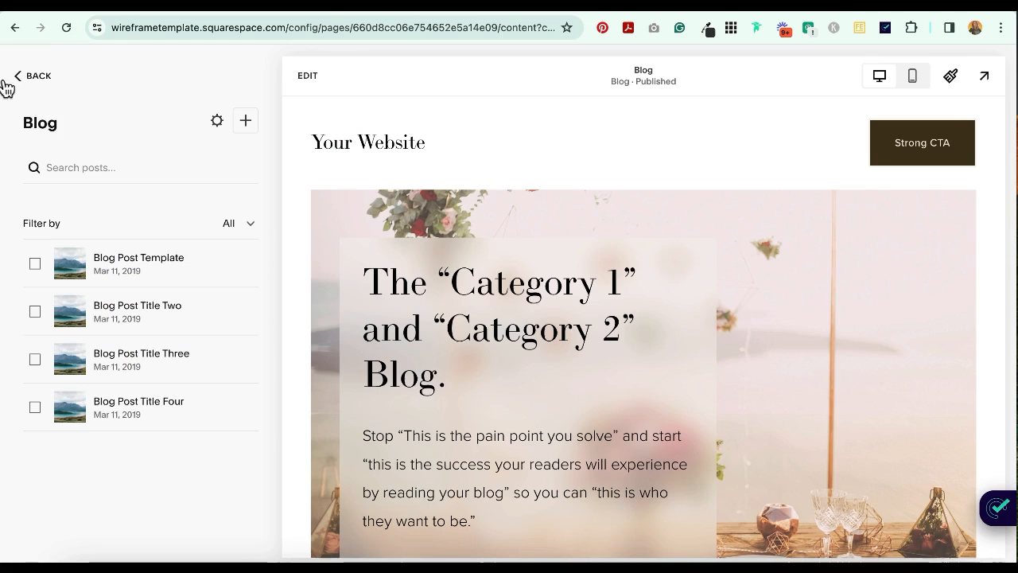
Step: Leave the blog's post list and open the site's Custom CSS editor
left_click(36, 74)
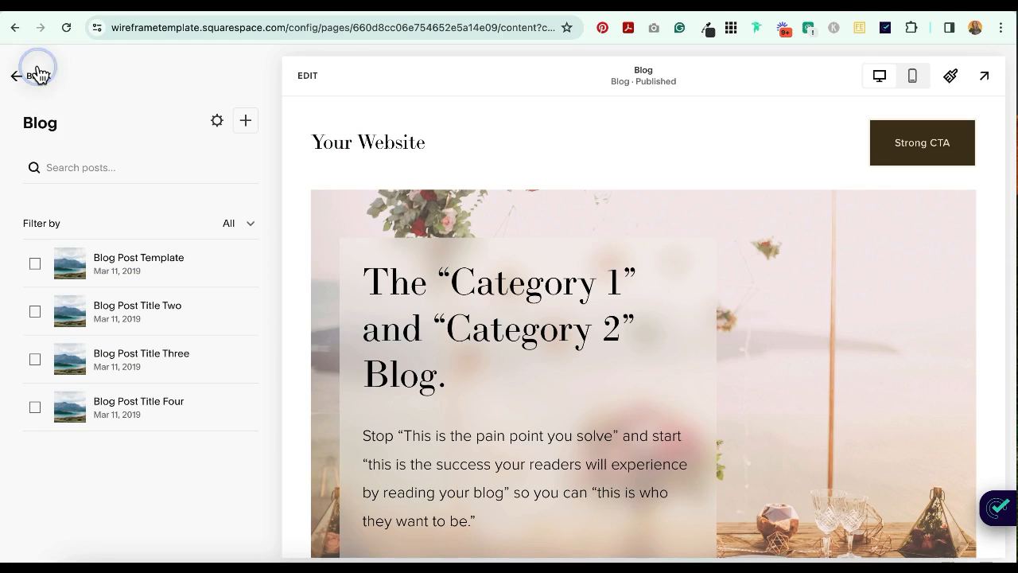
left_click(36, 75)
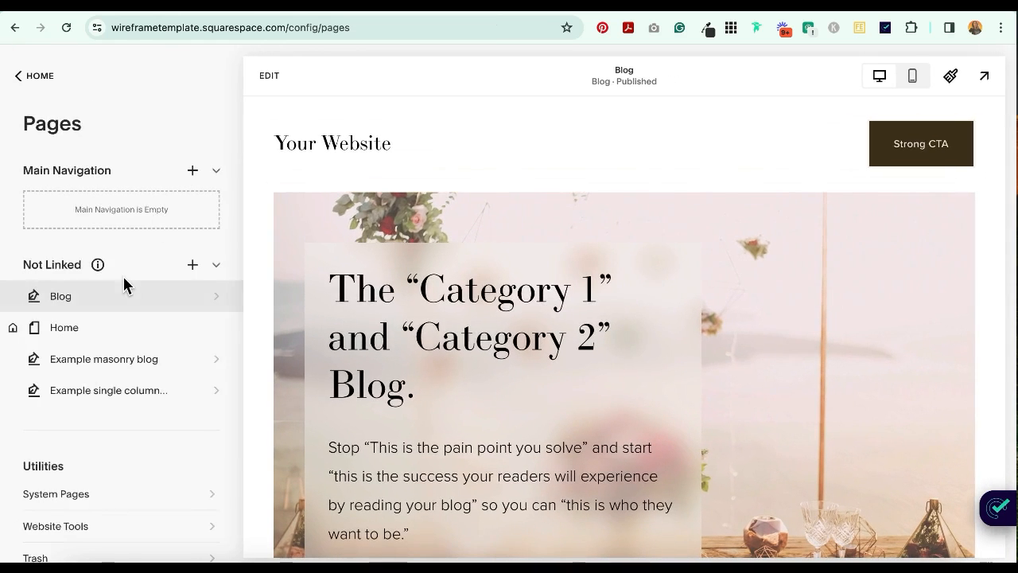
left_click(82, 471)
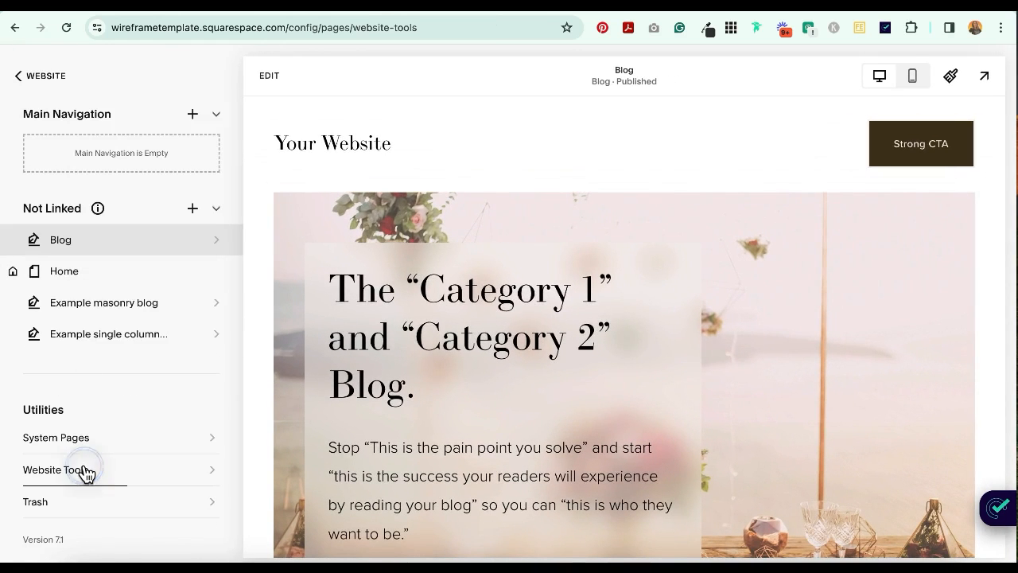
left_click(60, 190)
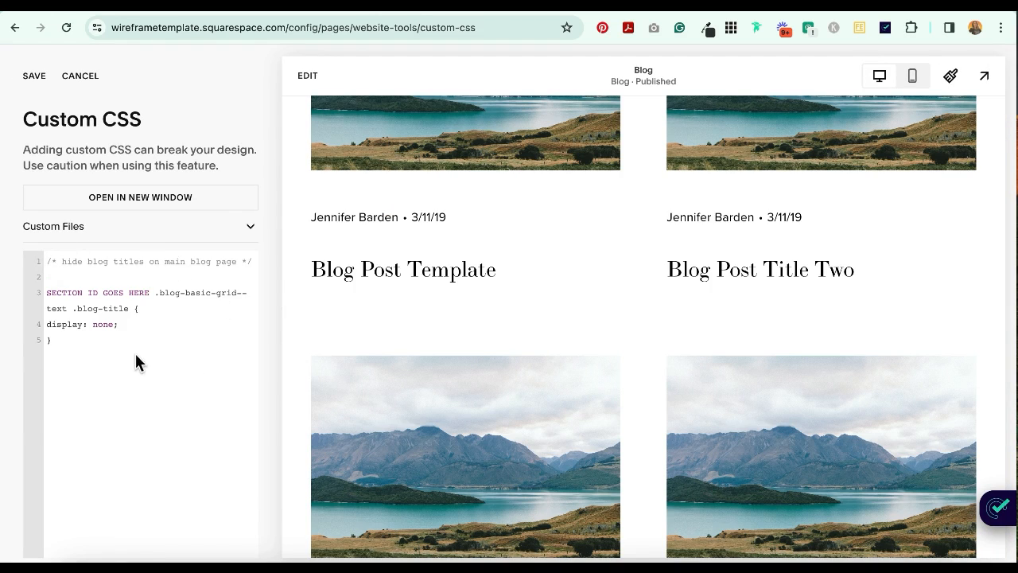
Step: Reveal the page's IDs with the Find Squarespace Ids extension and copy the blog grid's section ID, section[data-section-id="660d8cc06e754652e5a14e14"]
left_click(730, 30)
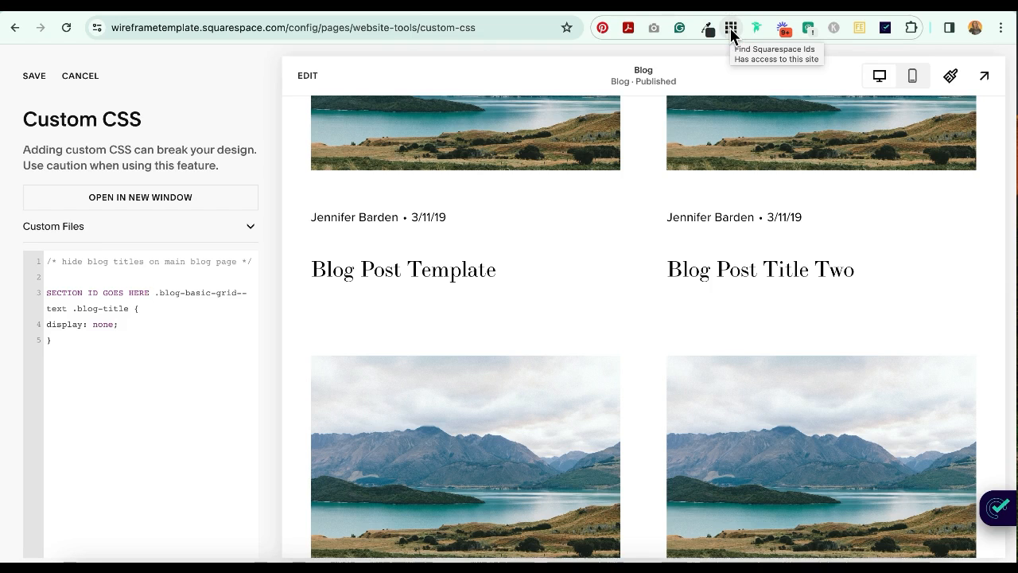
scroll(609, 338, "down", 5)
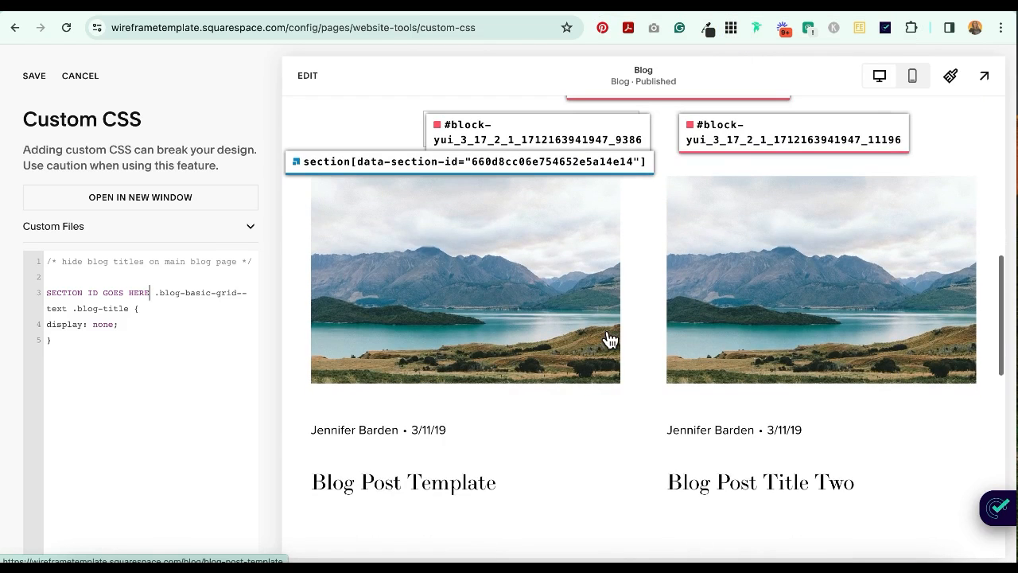
scroll(613, 410, "down", 1)
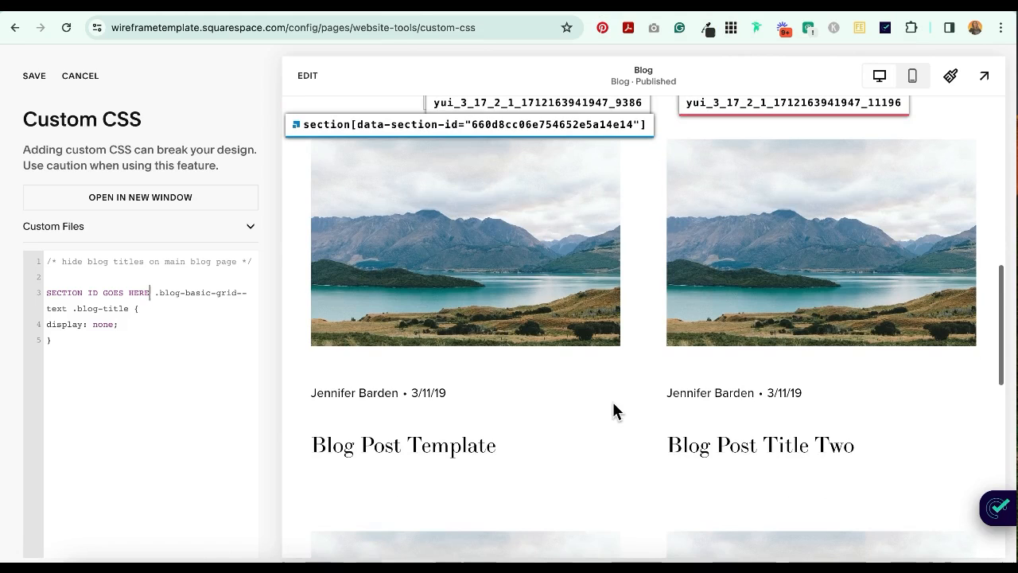
left_click(469, 128)
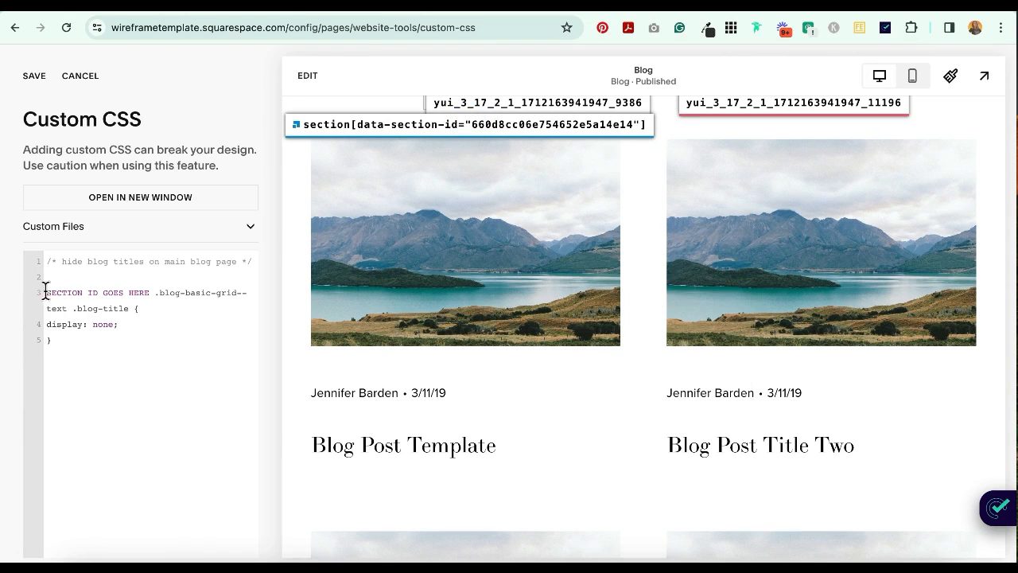
Step: Replace the SECTION ID GOES HERE placeholder in the custom CSS with the copied blog section ID and save the code
left_click_drag(45, 292, 149, 293)
key("super+v")
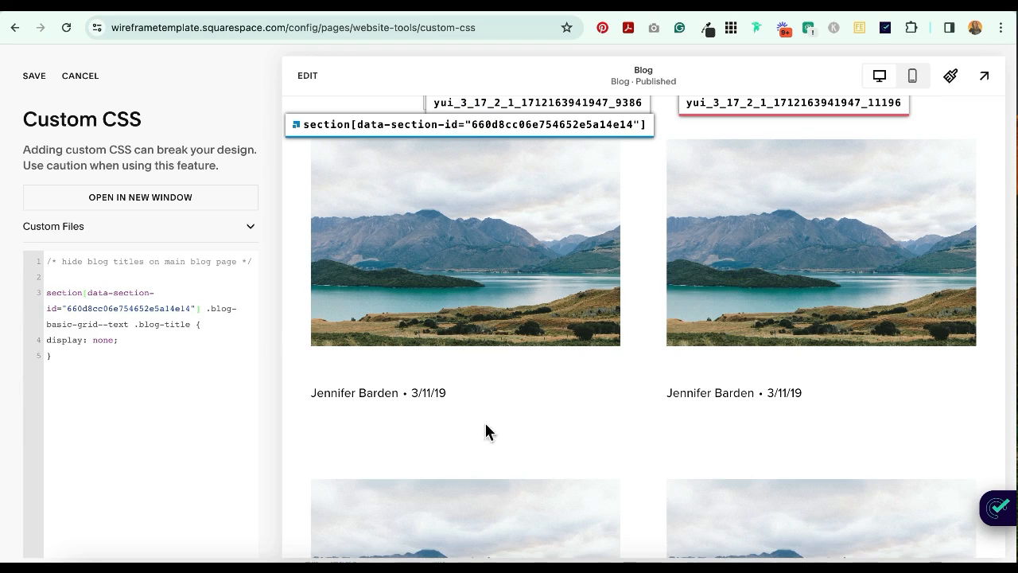
key("super+s")
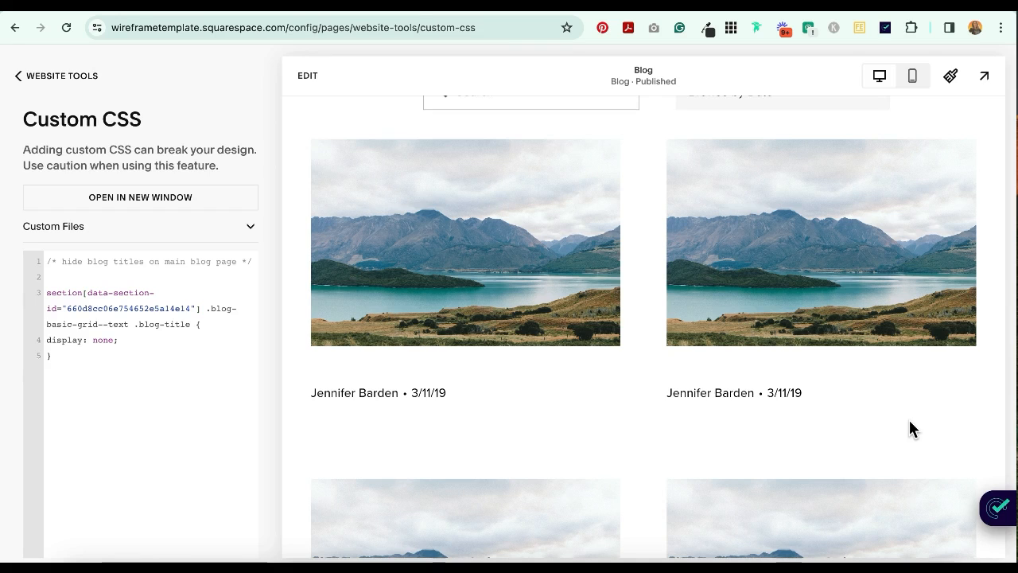
Step: Leave the Custom CSS editor and open the Items search appearance in the site's SEO Appearance settings
left_click(76, 79)
left_click(39, 77)
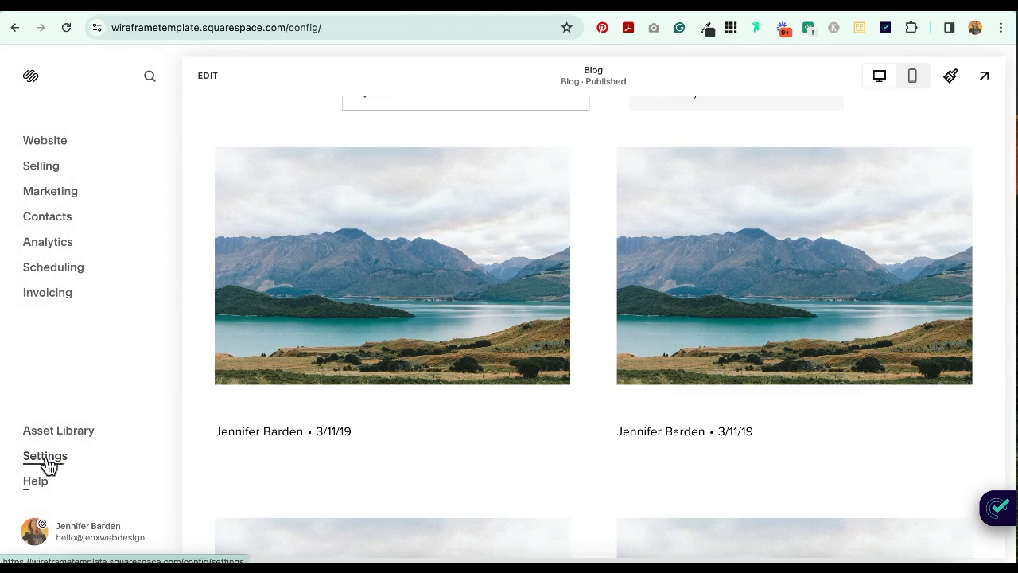
left_click(46, 455)
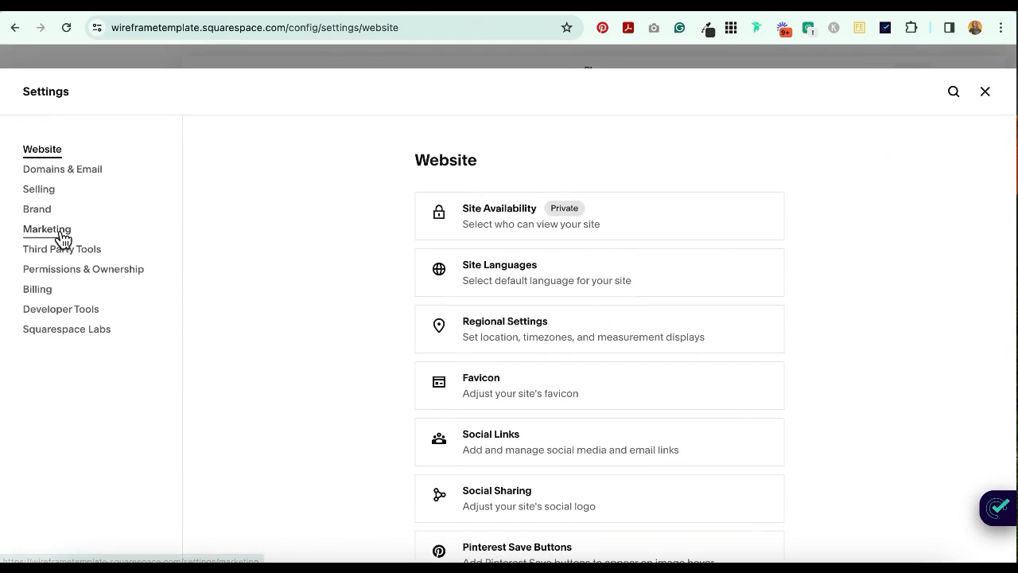
left_click(60, 230)
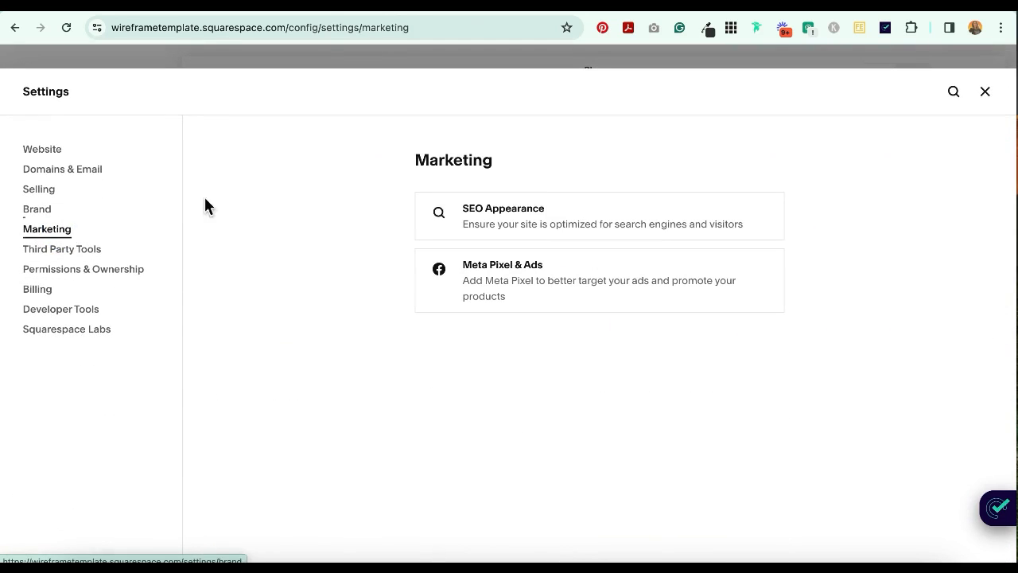
left_click(545, 227)
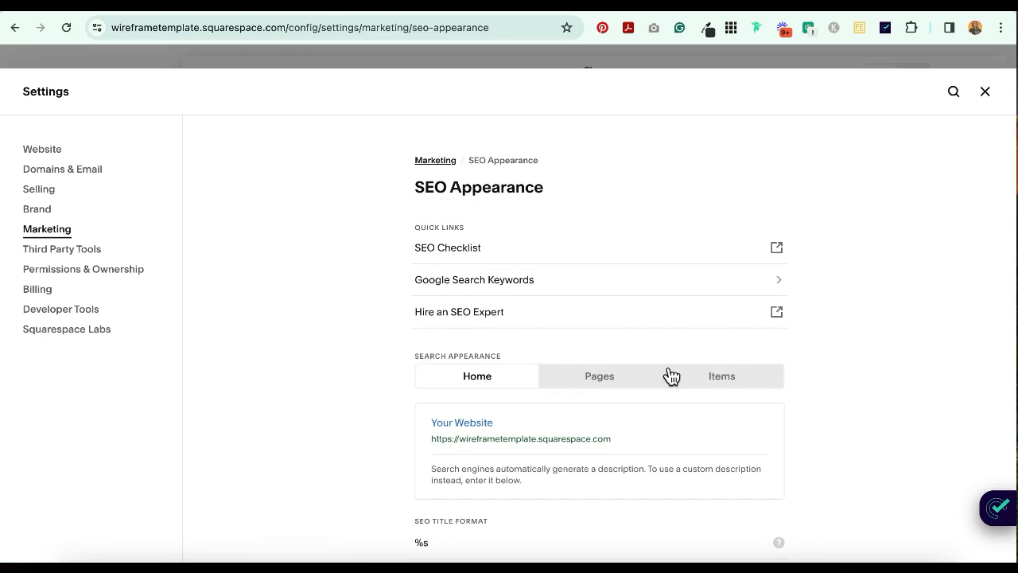
left_click(743, 380)
scroll(483, 489, "down", 1)
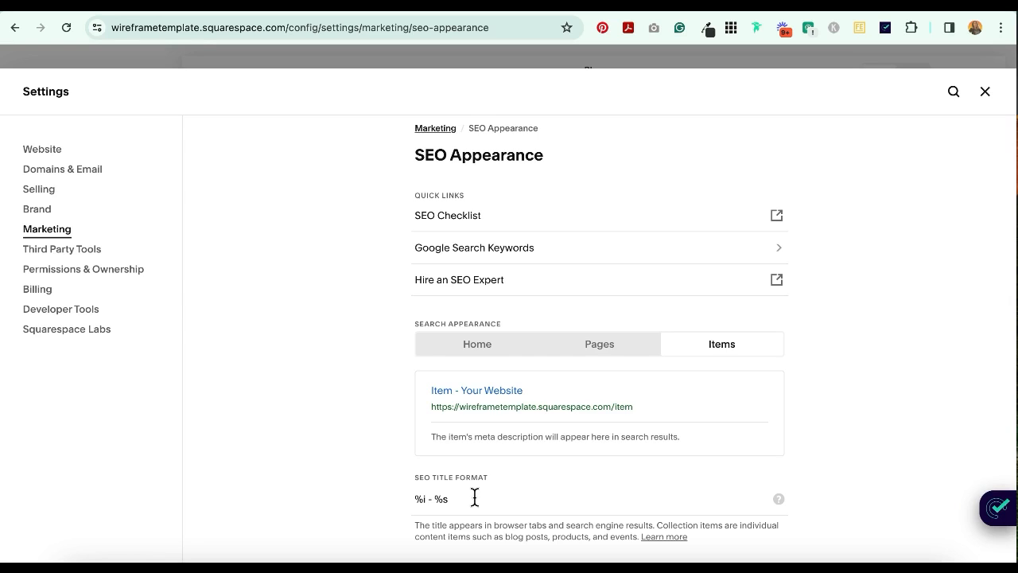
Step: Remove the dash and the site title variable %s from the items' SEO title format, keeping %i
left_click(506, 507)
key("BackSpace")
key("BackSpace")
key("BackSpace")
key("BackSpace")
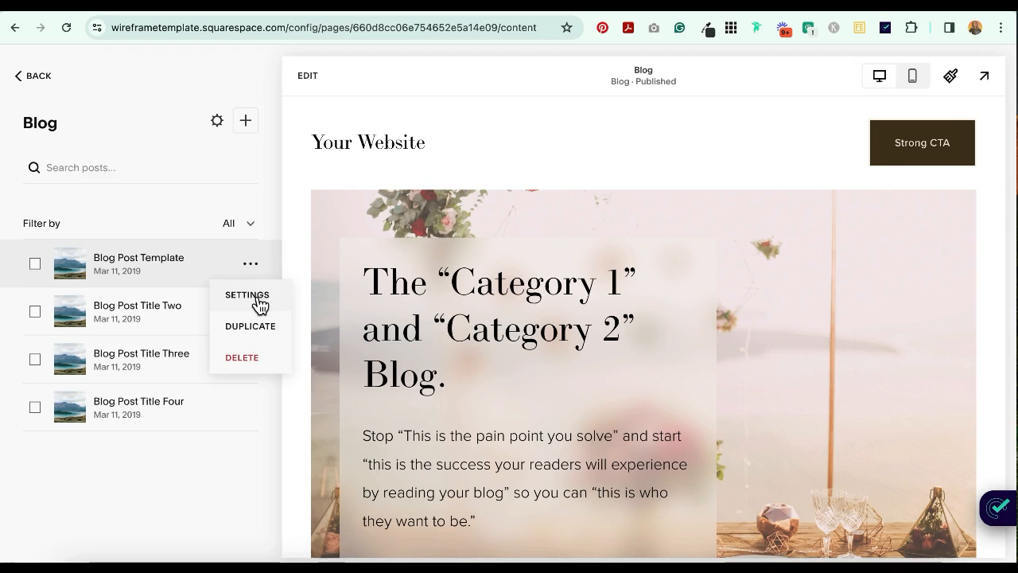
Step: Open the settings of the Blog Post Template post from the blog's post list
left_click(258, 303)
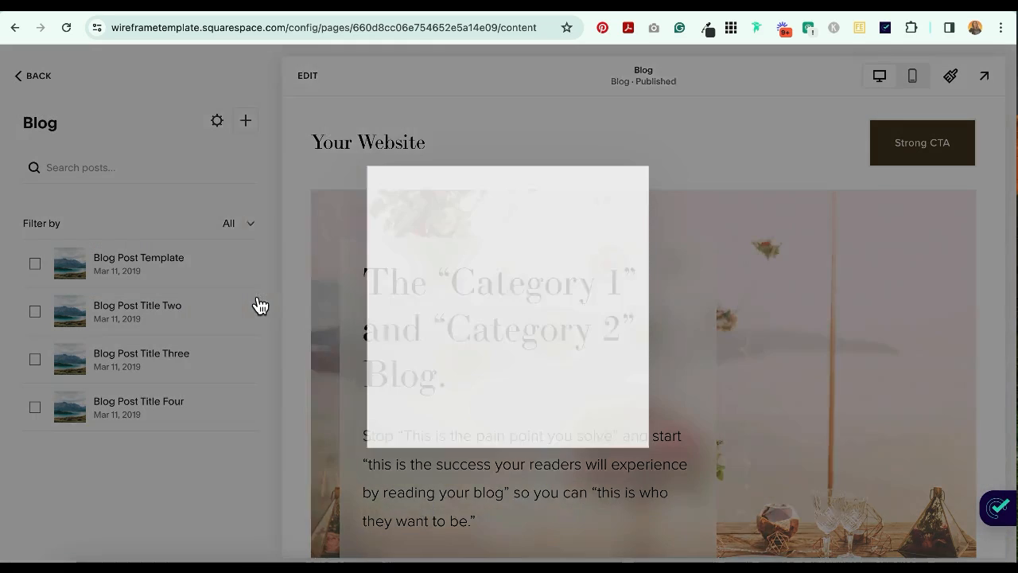
left_click(229, 228)
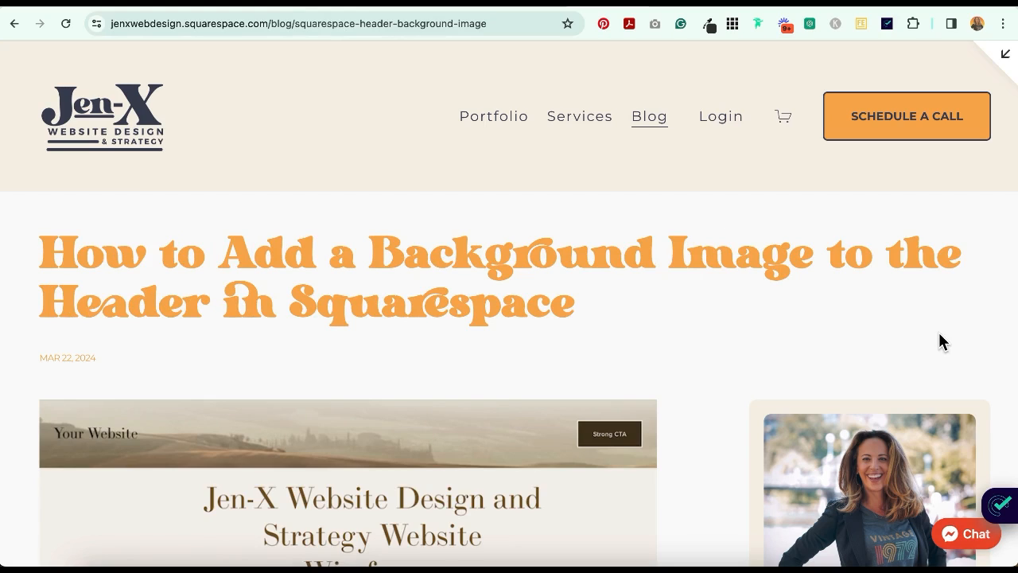
Step: Run an SEOSpace scan without a keyword on the published Squarespace header background image post and review the scores per category
mouse_move(1000, 511)
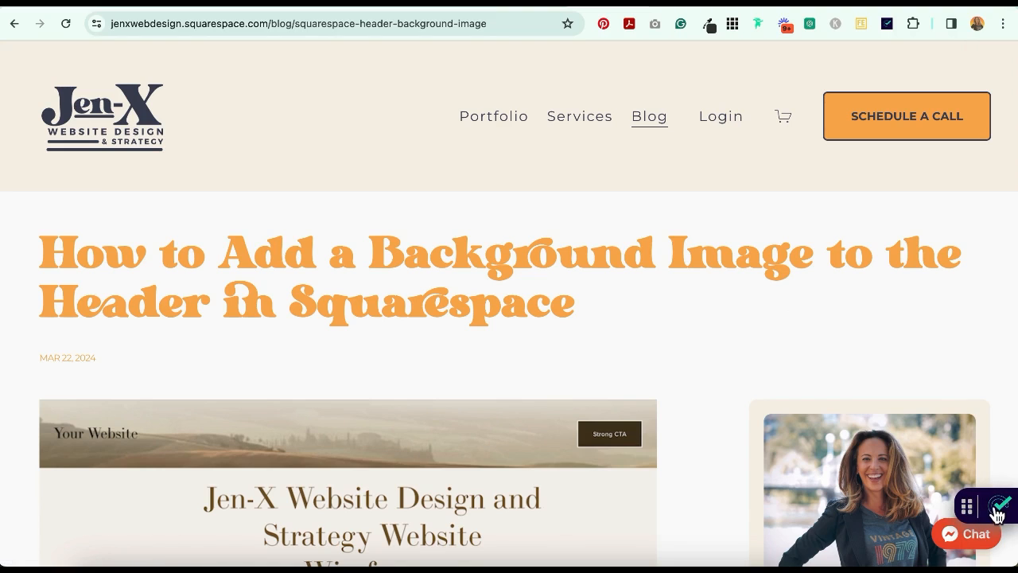
left_click(998, 507)
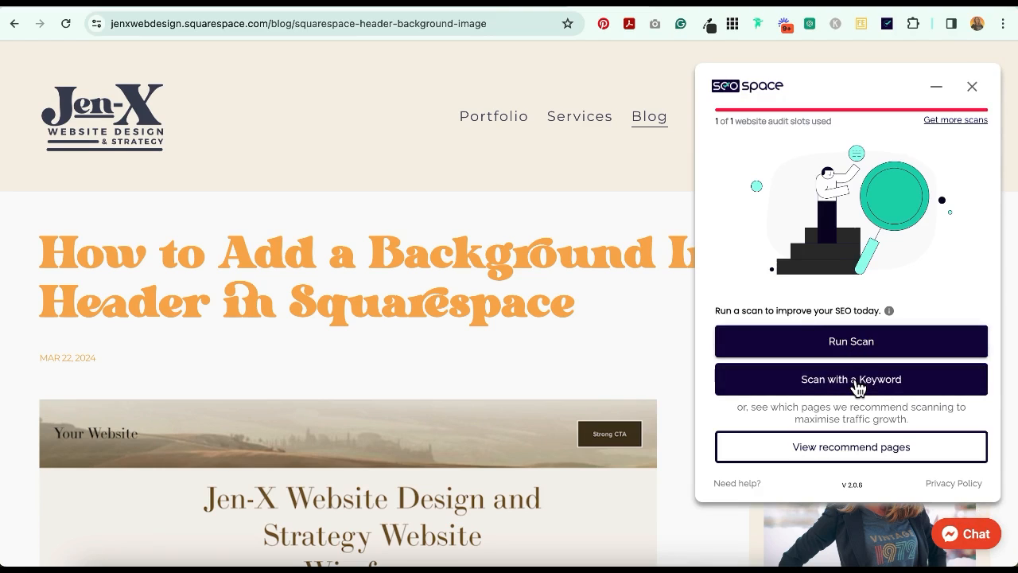
left_click(859, 344)
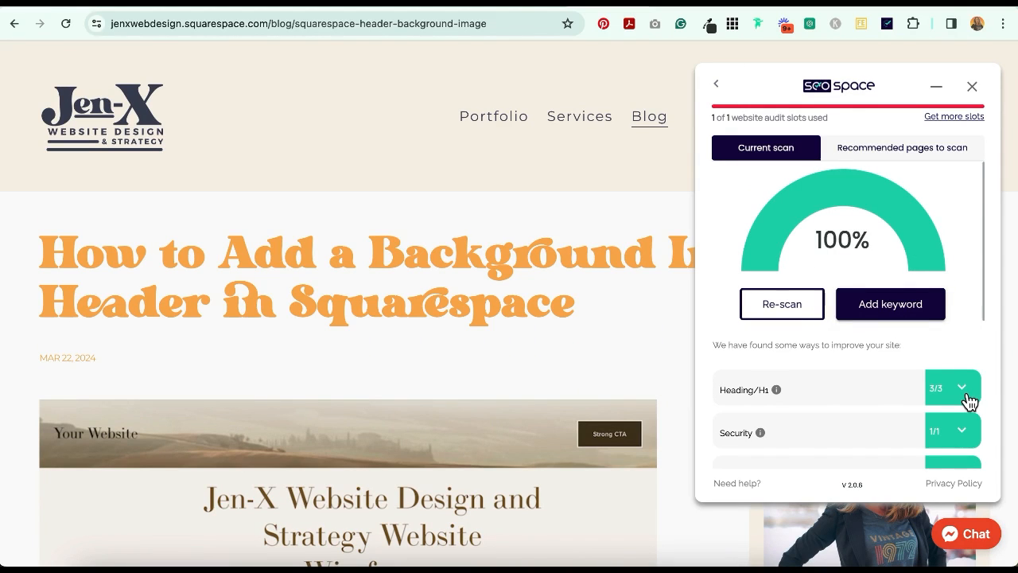
scroll(966, 398, "down", 3)
scroll(967, 394, "down", 3)
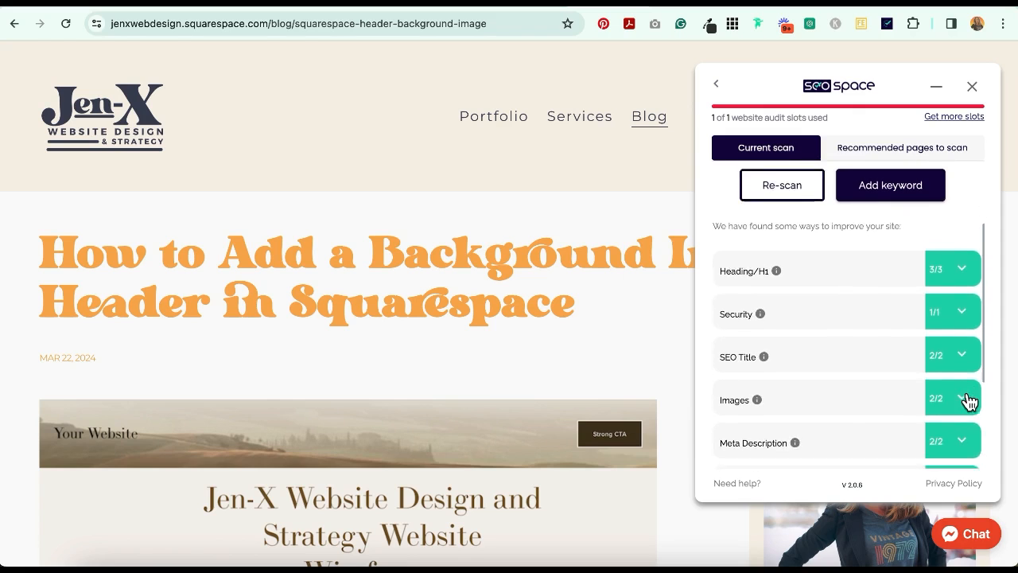
scroll(969, 402, "down", 2)
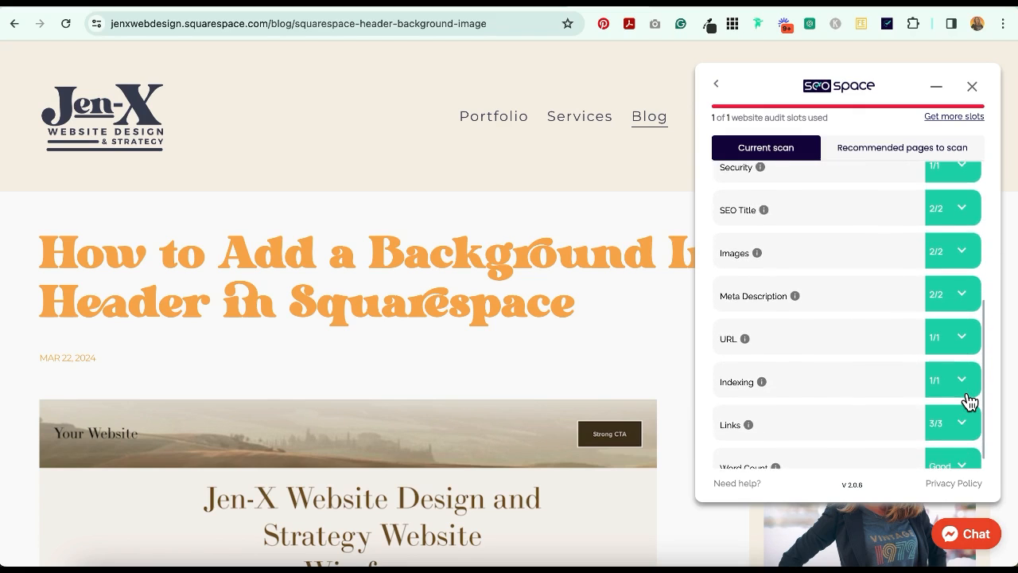
scroll(969, 401, "up", 5)
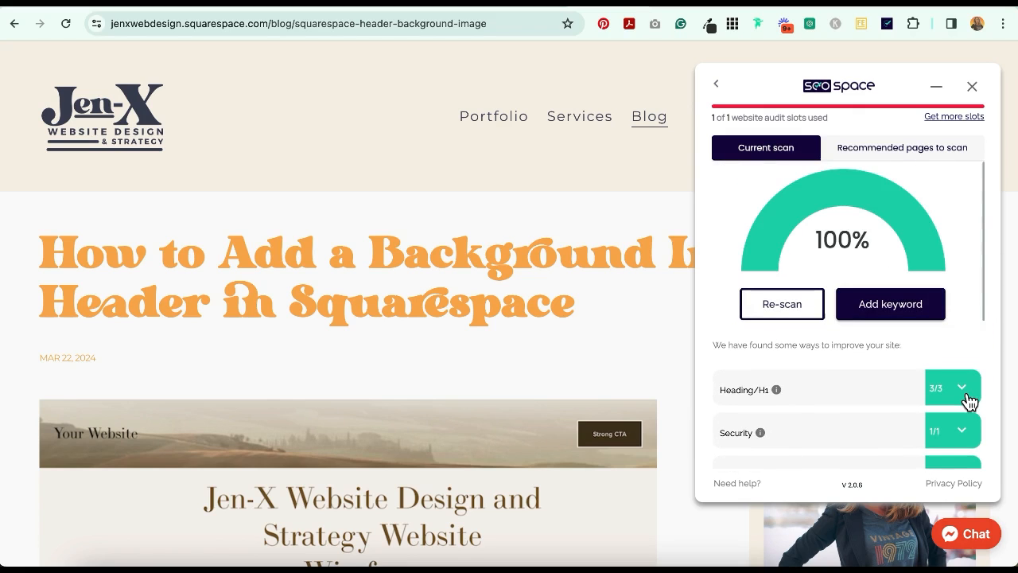